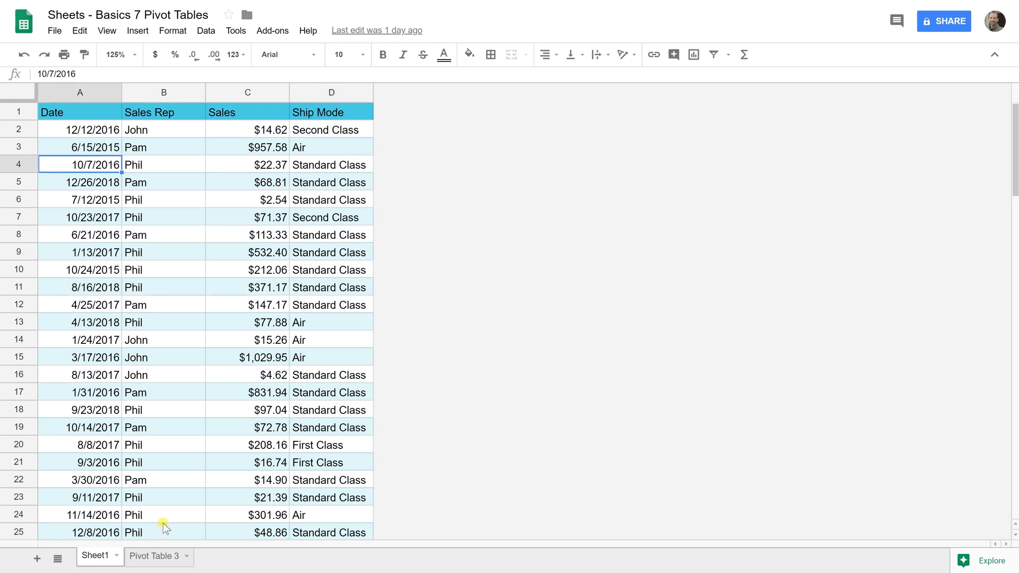
# Delete the existing Pivot Table 3 sheet.
pyautogui.click(145, 558)
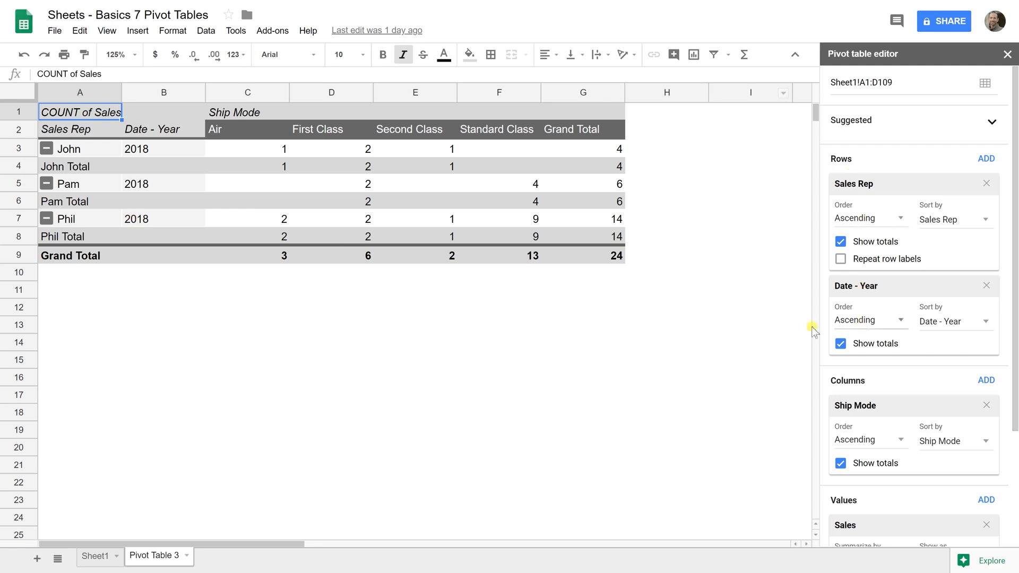
pyautogui.click(185, 559)
pyautogui.click(169, 365)
pyautogui.click(349, 317)
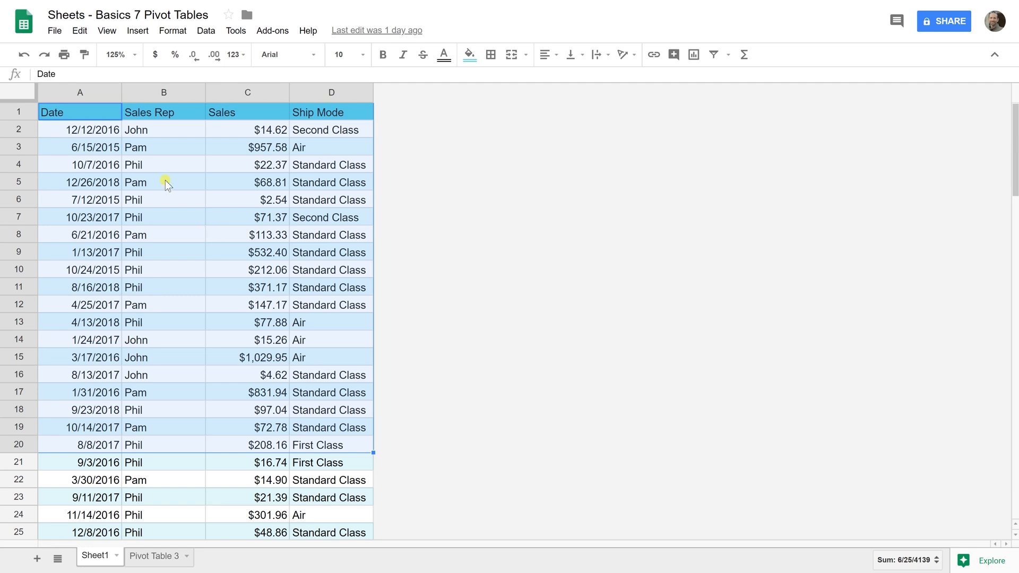
# Examine the column headers and the sales rep entries throughout the source data in Sheet1.
pyautogui.click(166, 182)
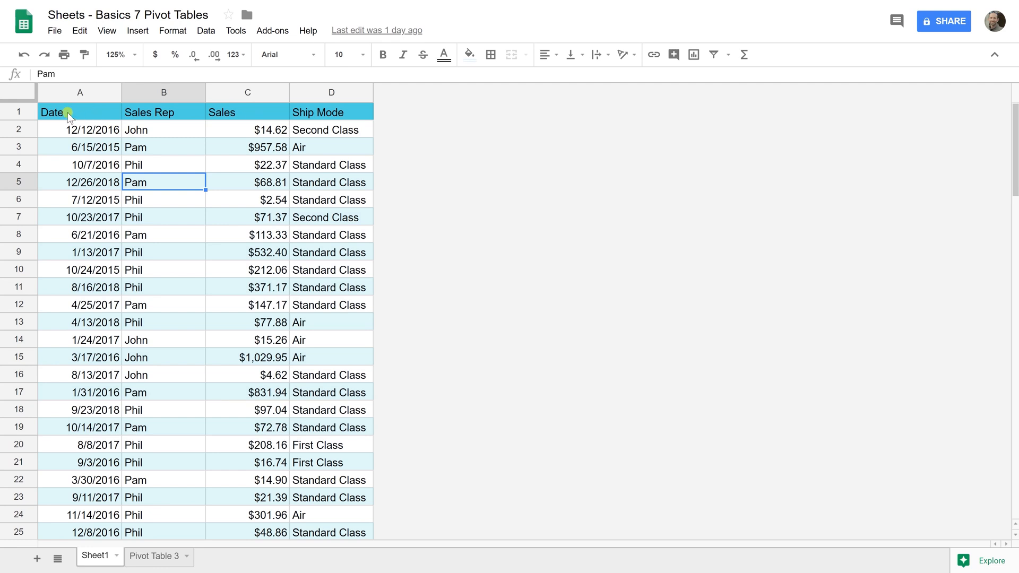
pyautogui.moveTo(68, 112); pyautogui.dragTo(306, 119)
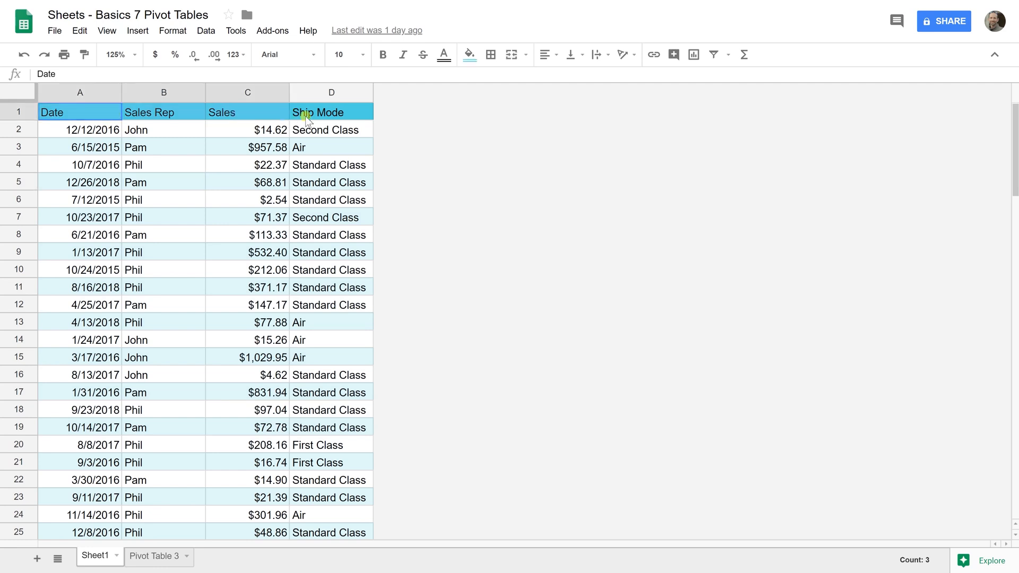
pyautogui.click(160, 113)
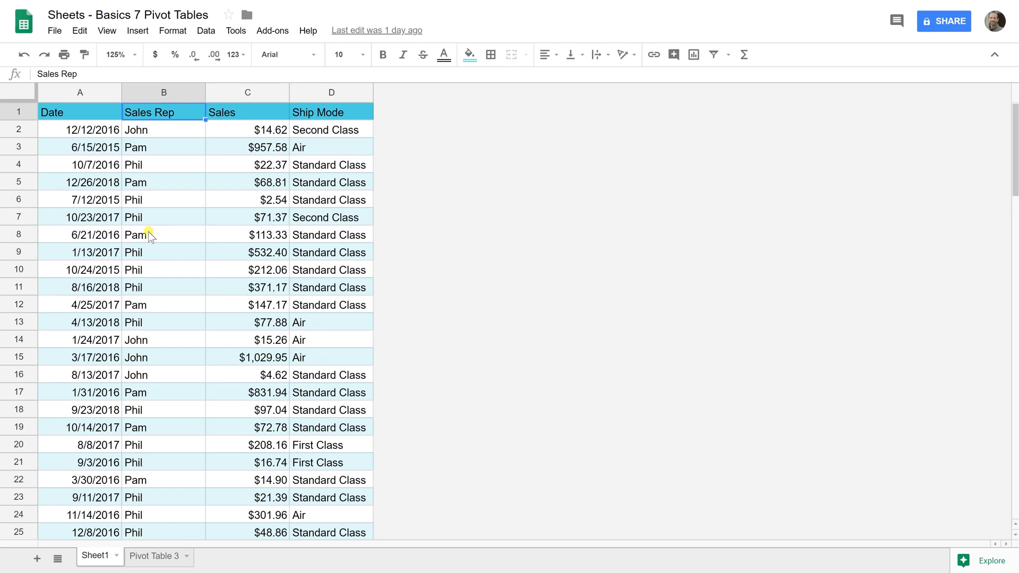
pyautogui.click(149, 151)
pyautogui.scroll(-12, 155, 218)
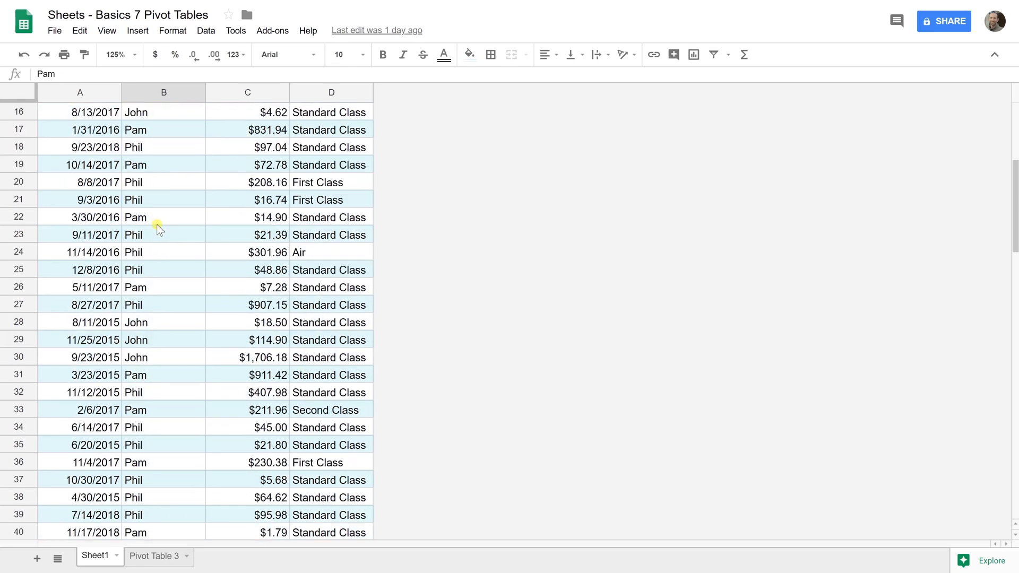
pyautogui.scroll(-11, 152, 233)
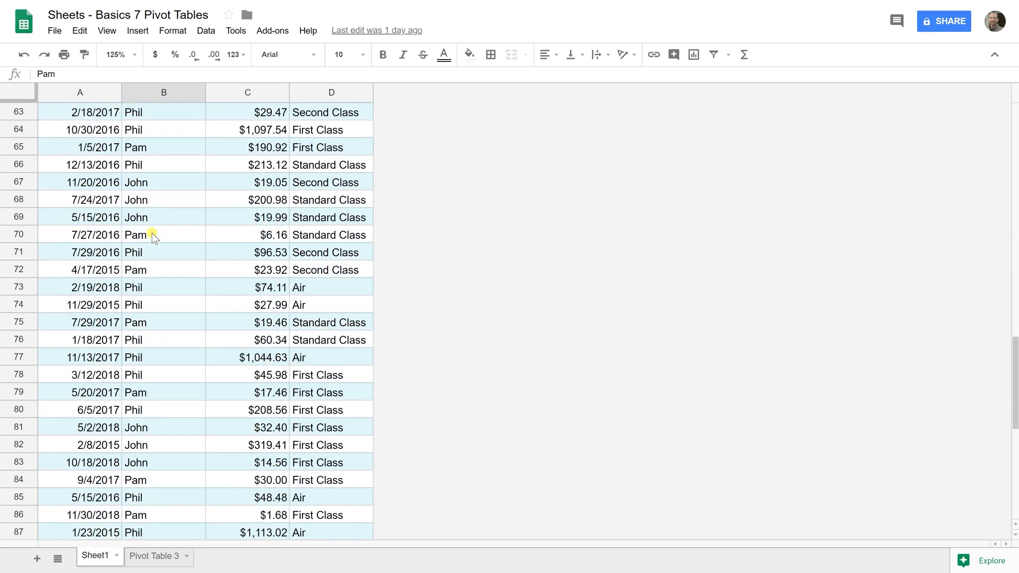
pyautogui.scroll(20, 152, 234)
pyautogui.click(166, 234)
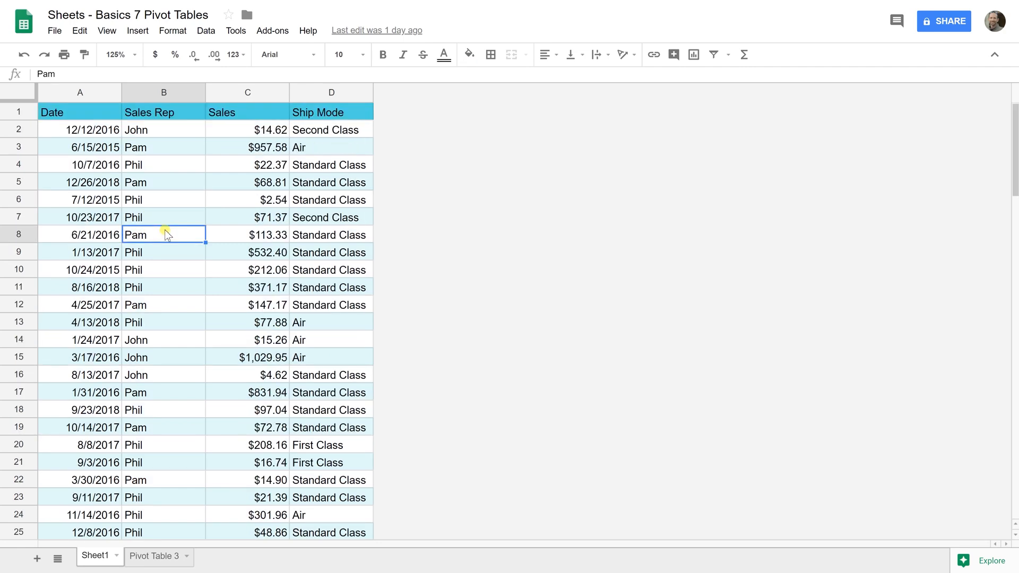
pyautogui.scroll(-14, 164, 233)
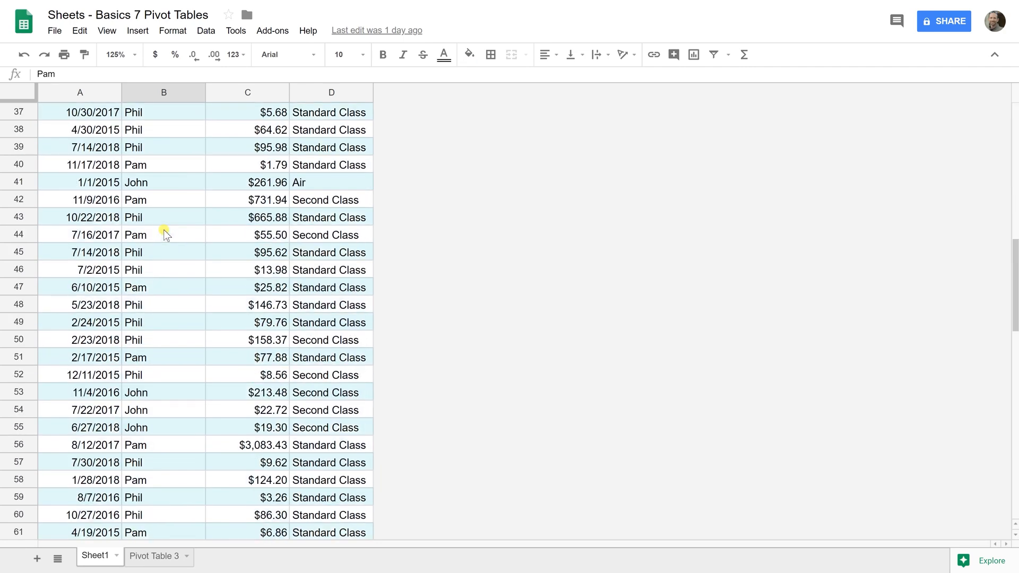
pyautogui.scroll(-3, 164, 234)
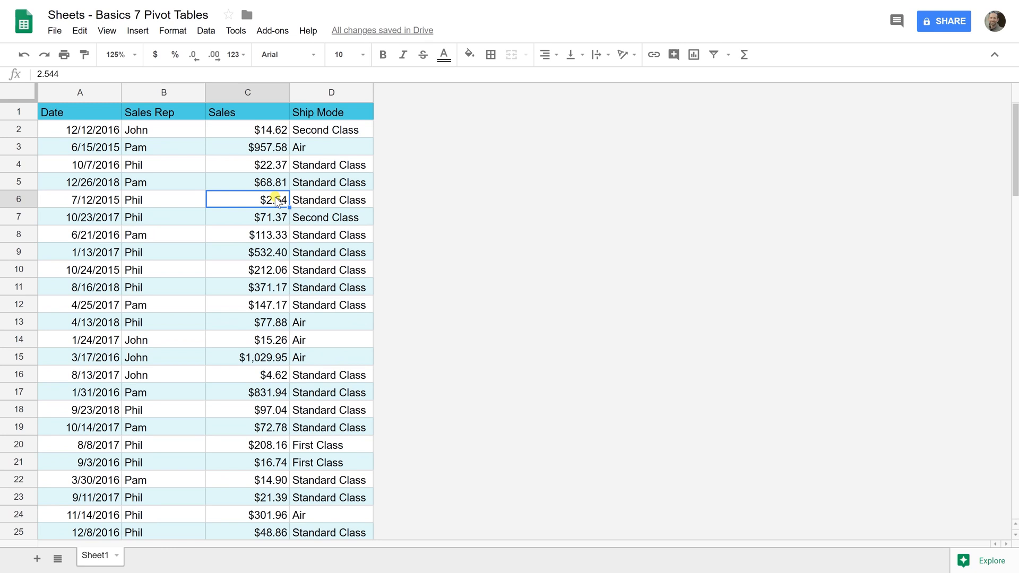
# Create a pivot table on a new sheet from the Sheet1 sales data, range A1:D109.
pyautogui.click(235, 148)
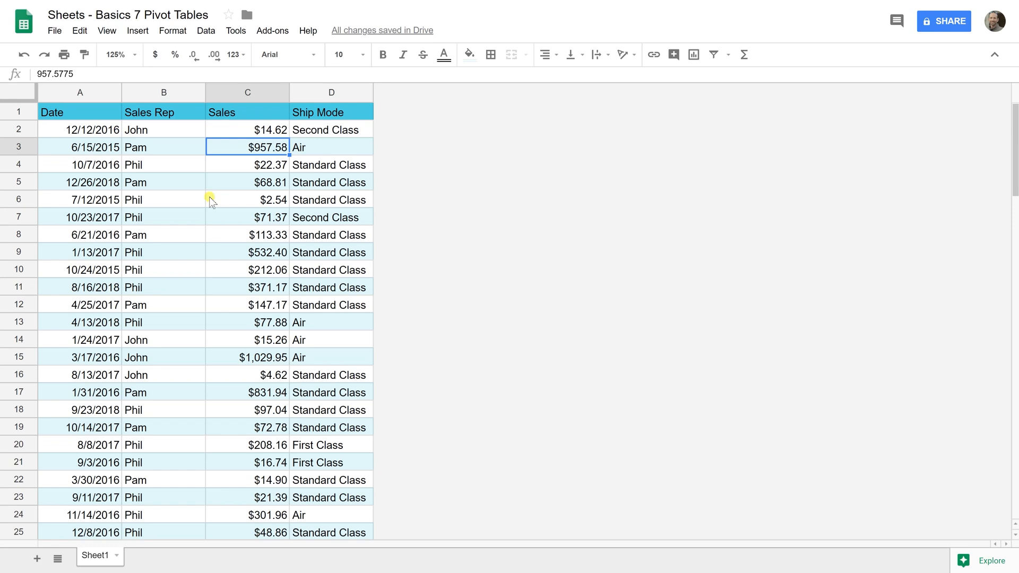
pyautogui.scroll(-3, 341, 209)
pyautogui.scroll(3, 330, 204)
pyautogui.click(214, 31)
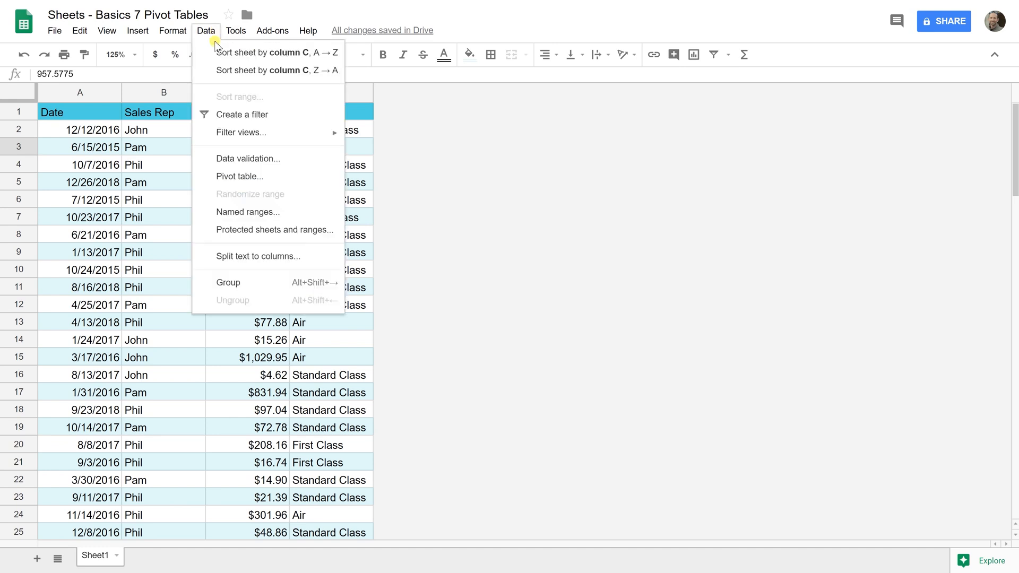
pyautogui.click(257, 177)
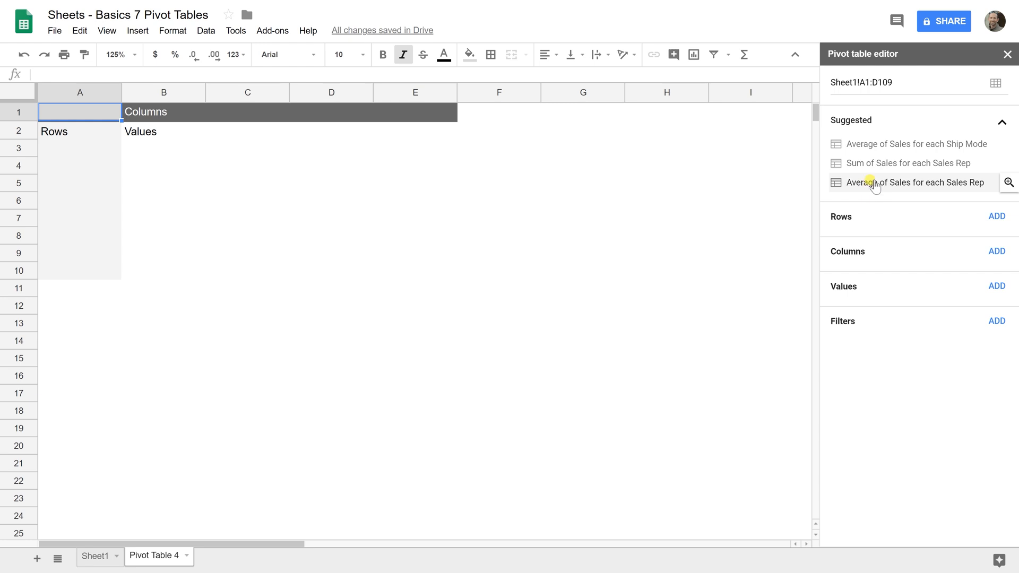
# Try the suggested Sum of Sales for each Sales Rep layout, and clear its row and value fields.
pyautogui.click(881, 165)
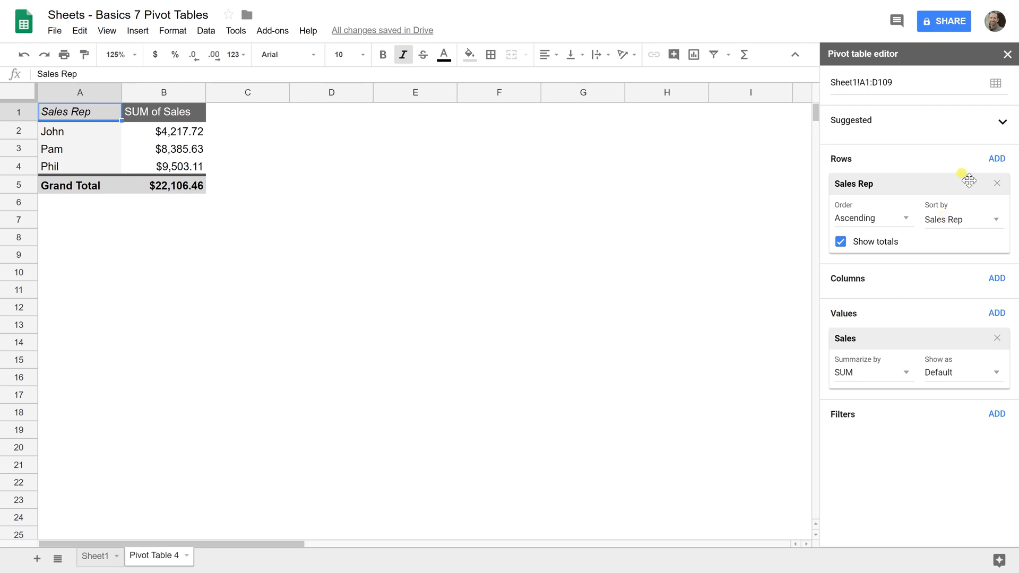
pyautogui.click(1000, 184)
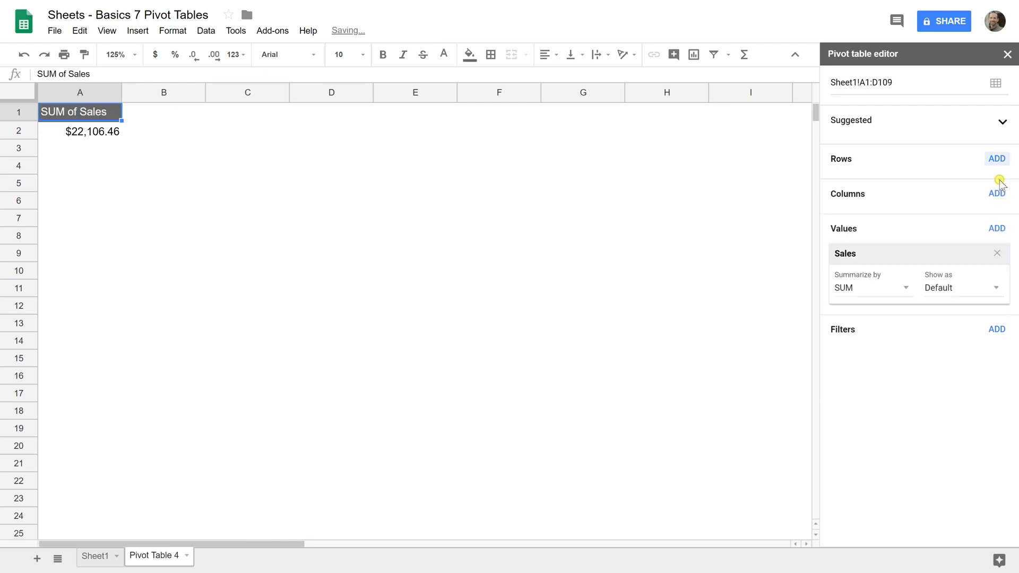
pyautogui.click(996, 253)
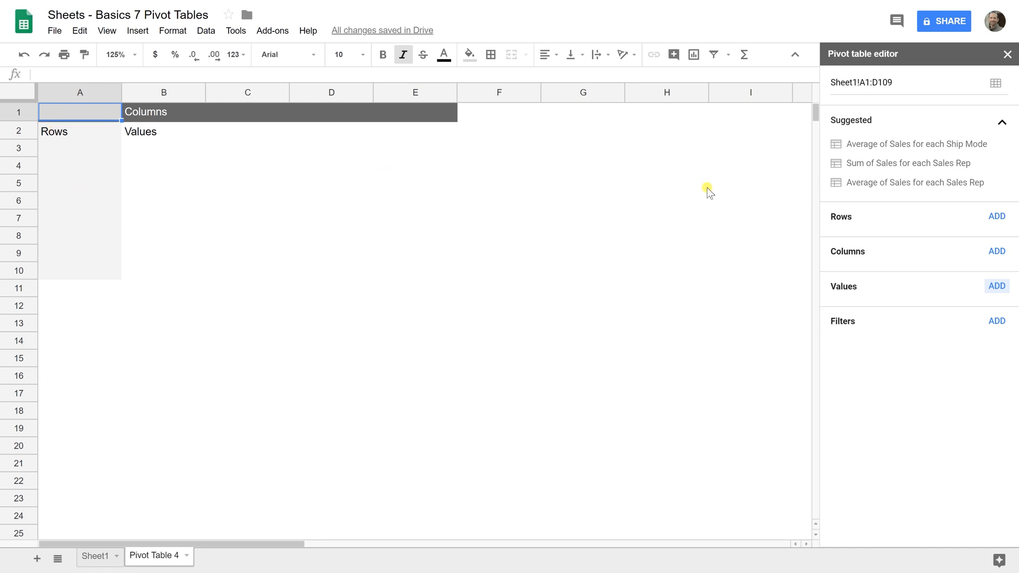
# Add Sales Rep as the pivot table's row field and Ship Mode as its column field.
pyautogui.click(995, 218)
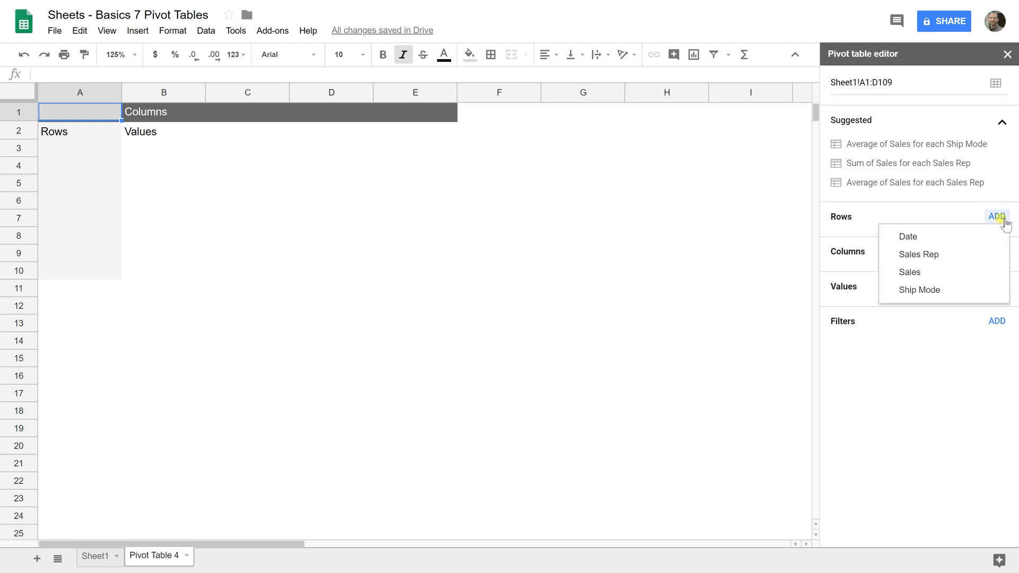
pyautogui.click(934, 260)
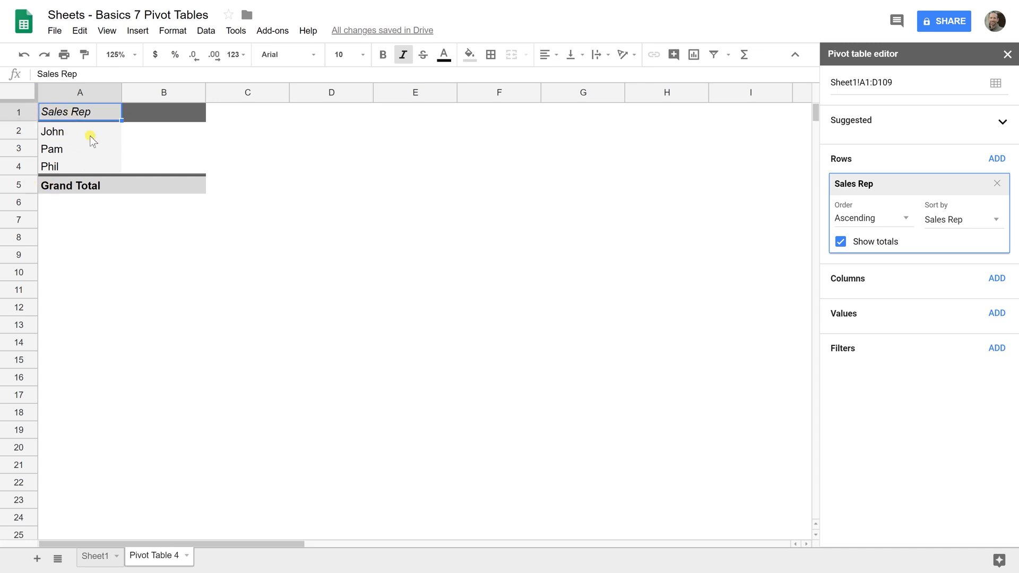
pyautogui.click(965, 223)
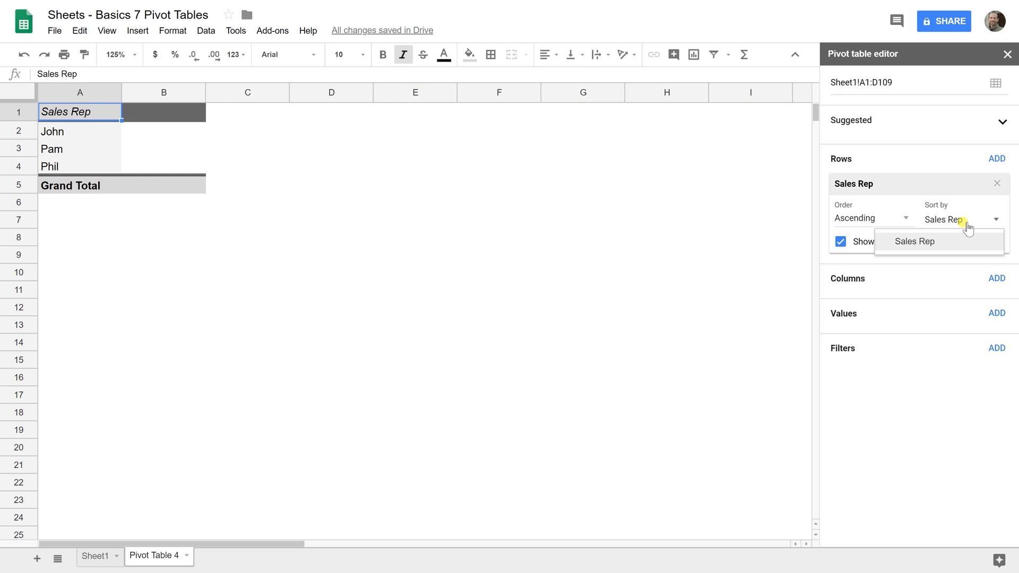
pyautogui.click(967, 227)
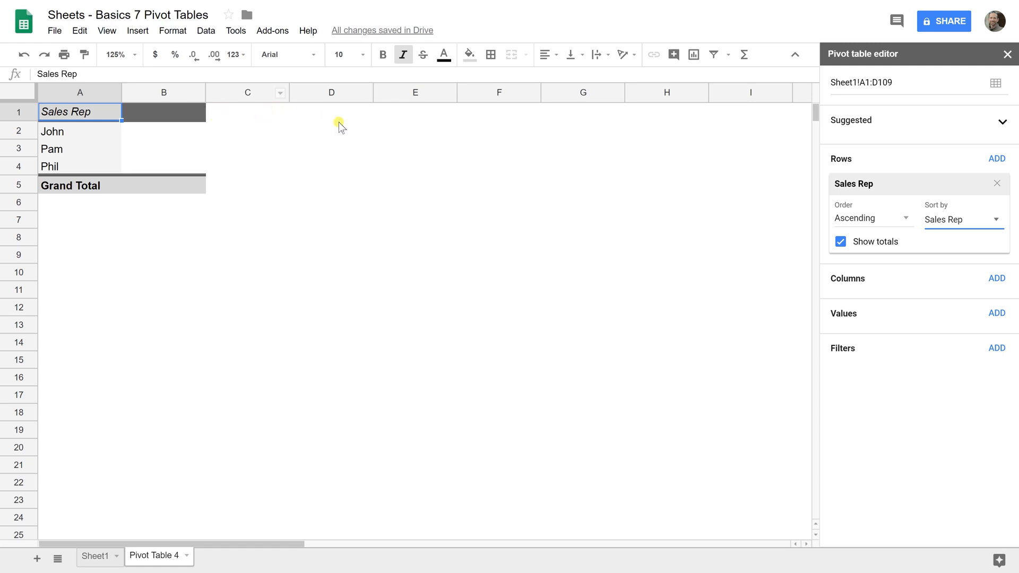
pyautogui.click(996, 279)
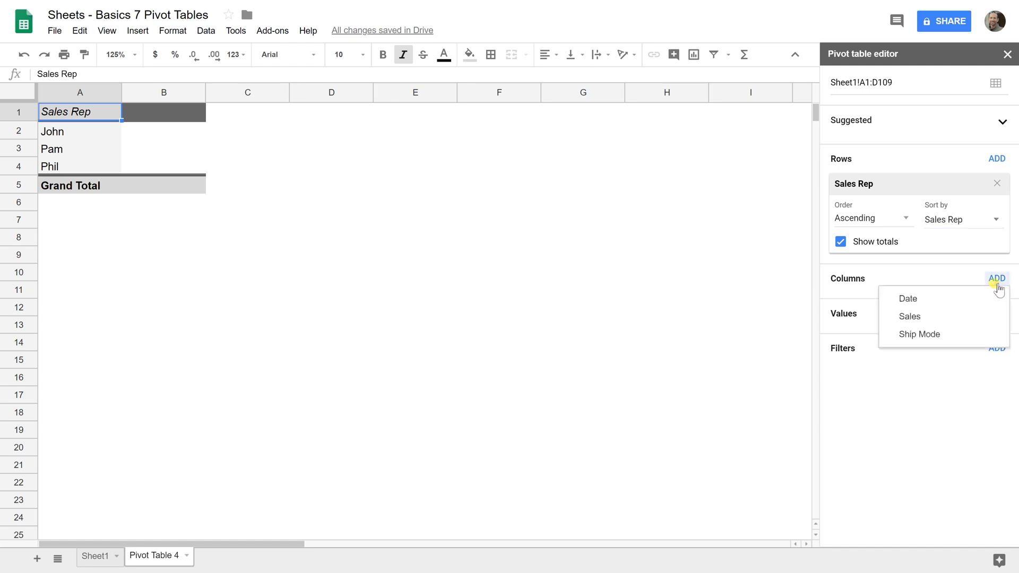
pyautogui.click(920, 333)
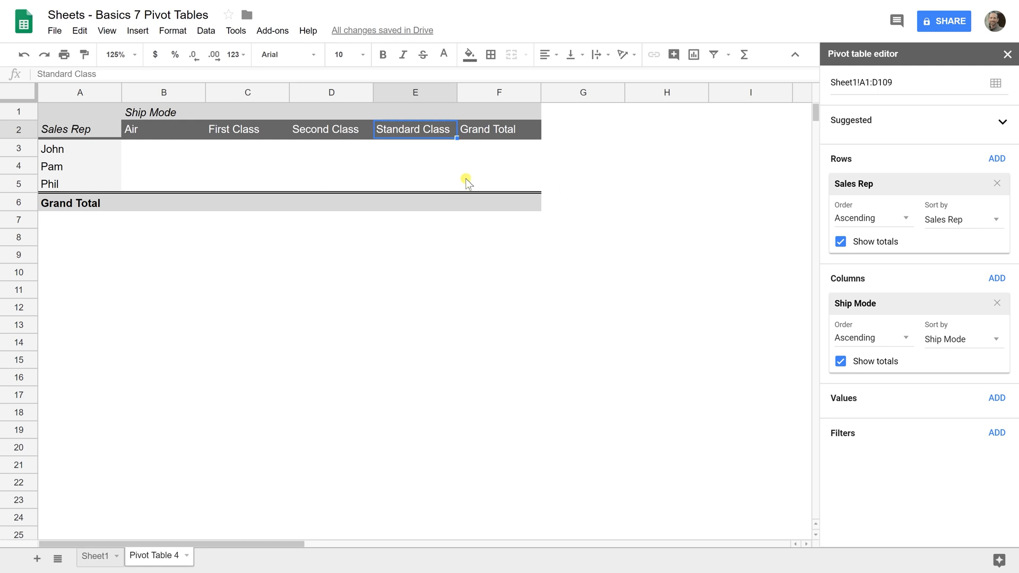
# Add Sales as the pivot table's value field, summarized by COUNT.
pyautogui.click(997, 399)
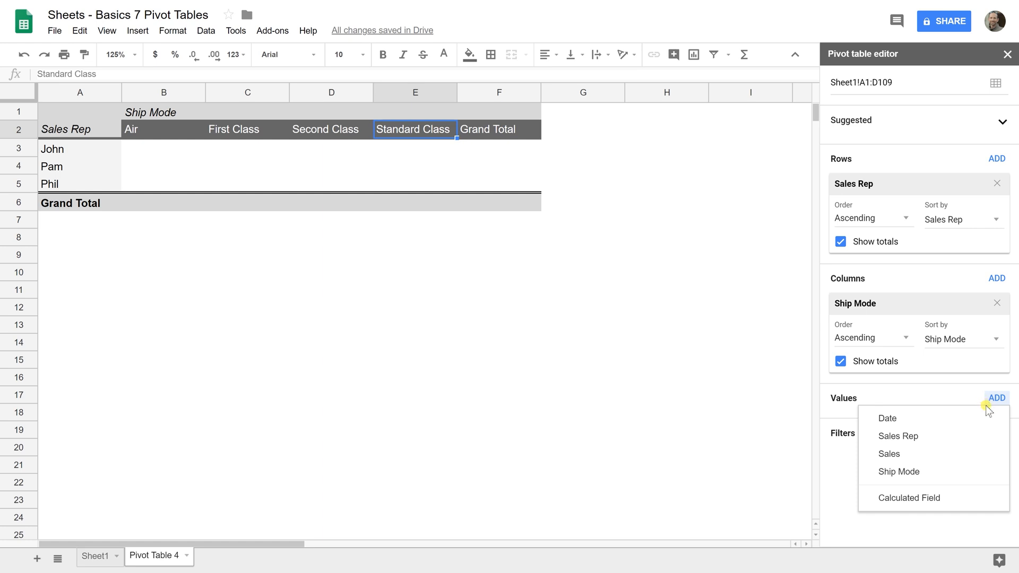
pyautogui.click(922, 455)
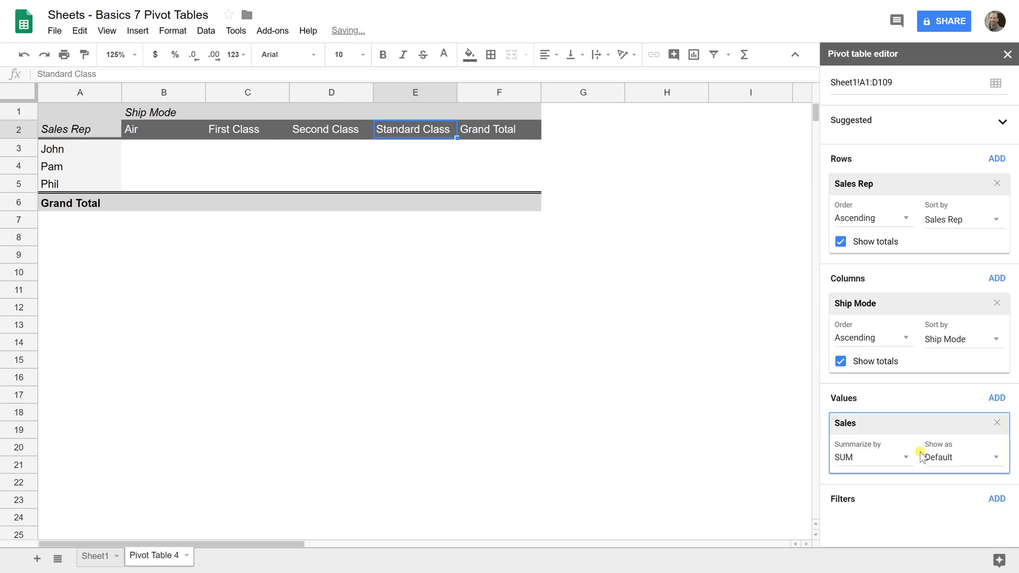
pyautogui.click(885, 458)
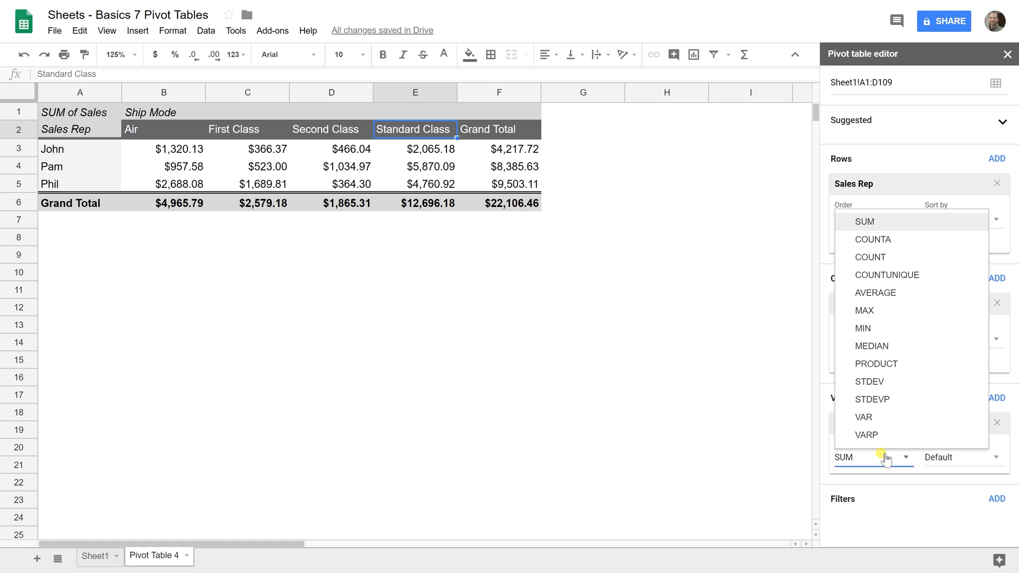
pyautogui.click(892, 257)
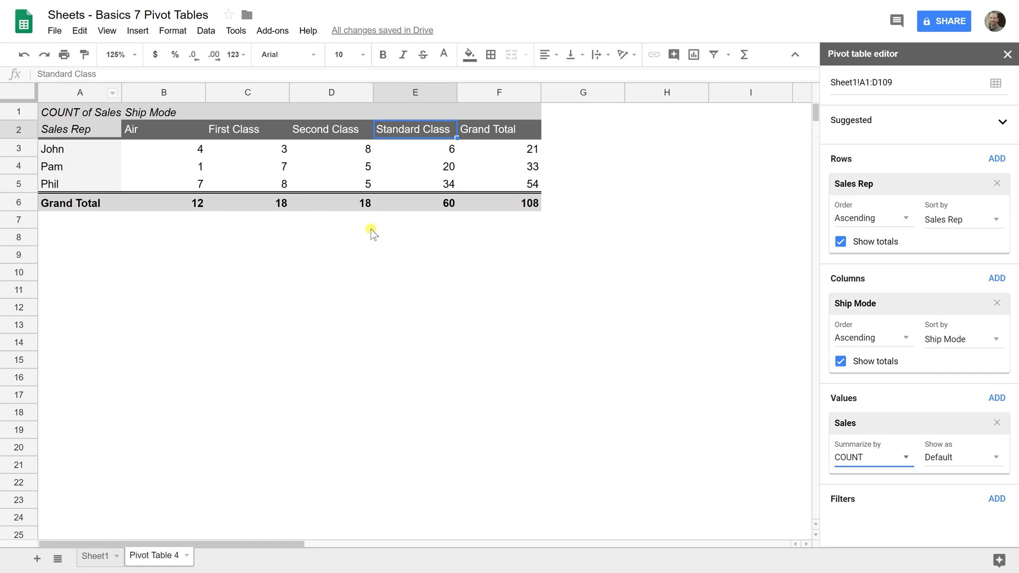
# Add Date as a second row field below Sales Rep and group its dates by Year.
pyautogui.click(996, 159)
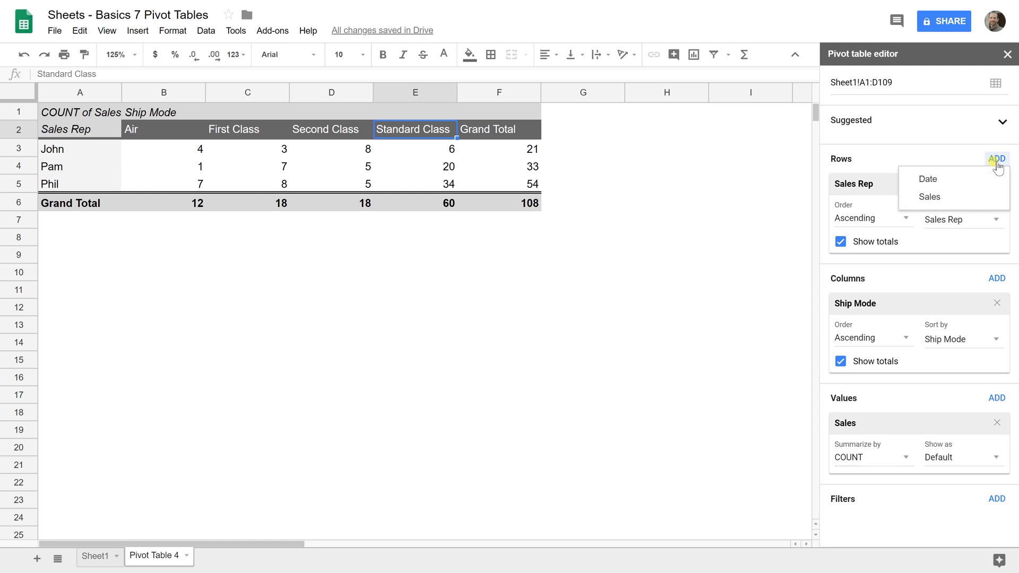
pyautogui.click(987, 179)
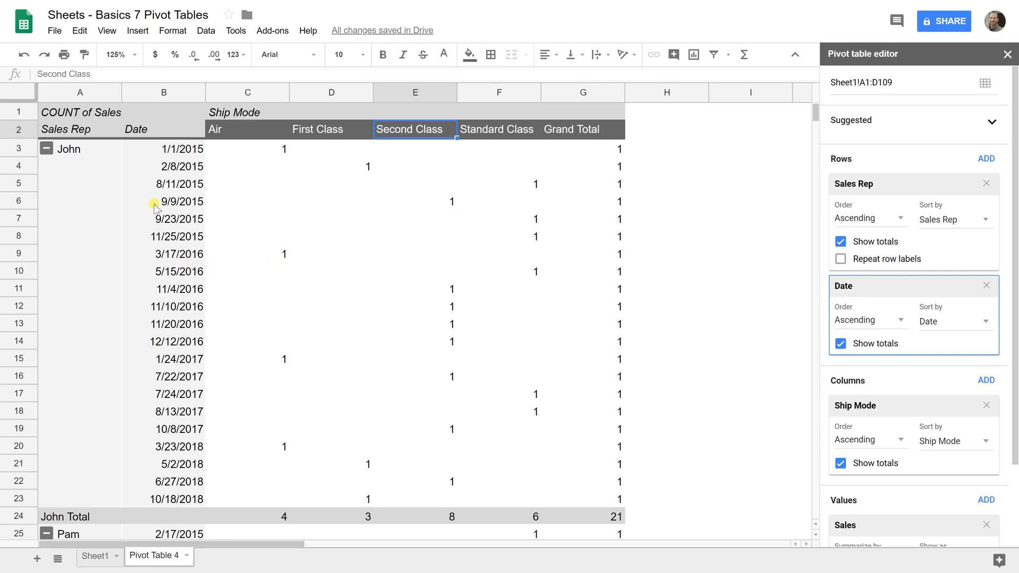
pyautogui.rightClick(179, 237)
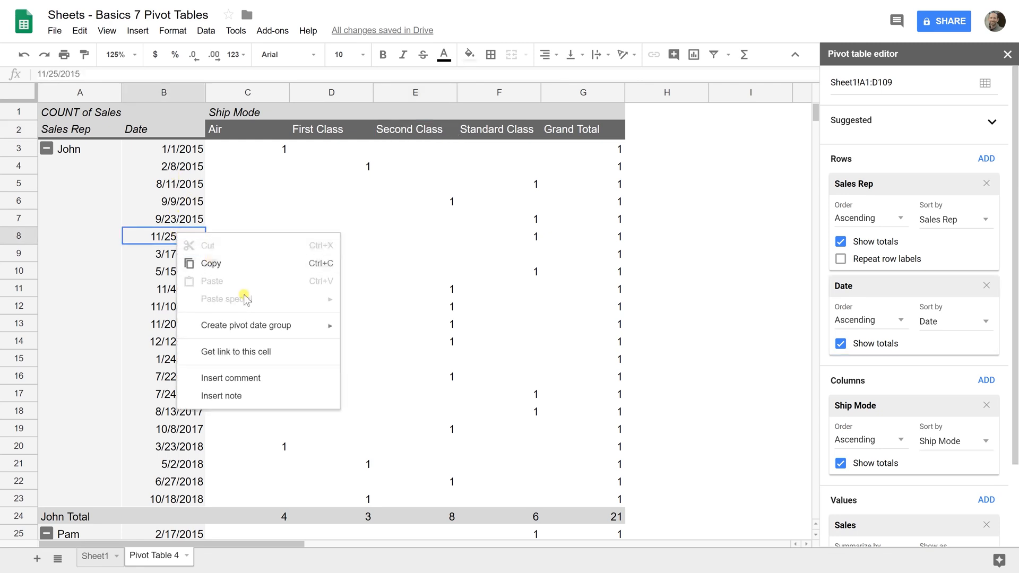
pyautogui.moveTo(238, 325)
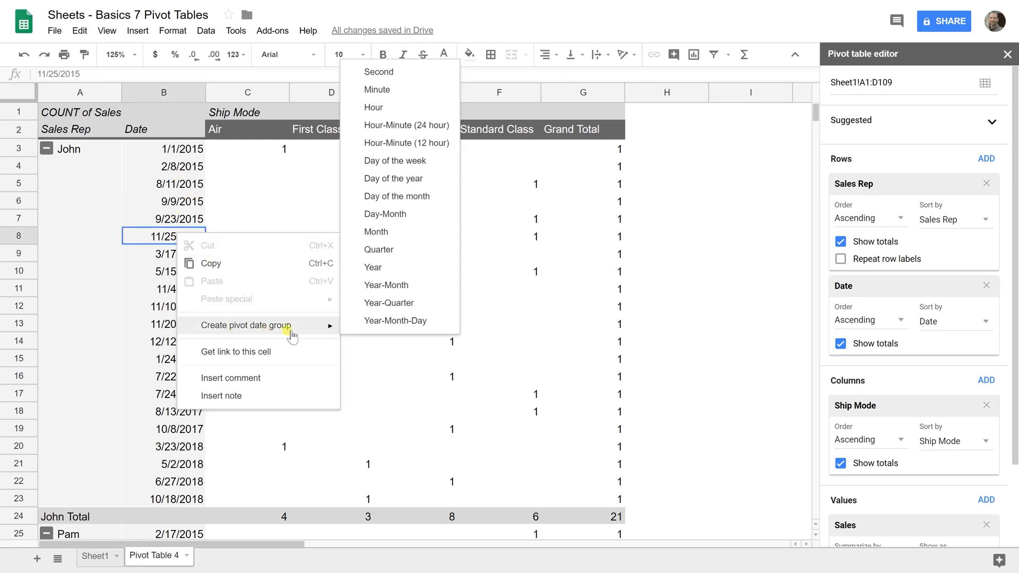
pyautogui.click(395, 268)
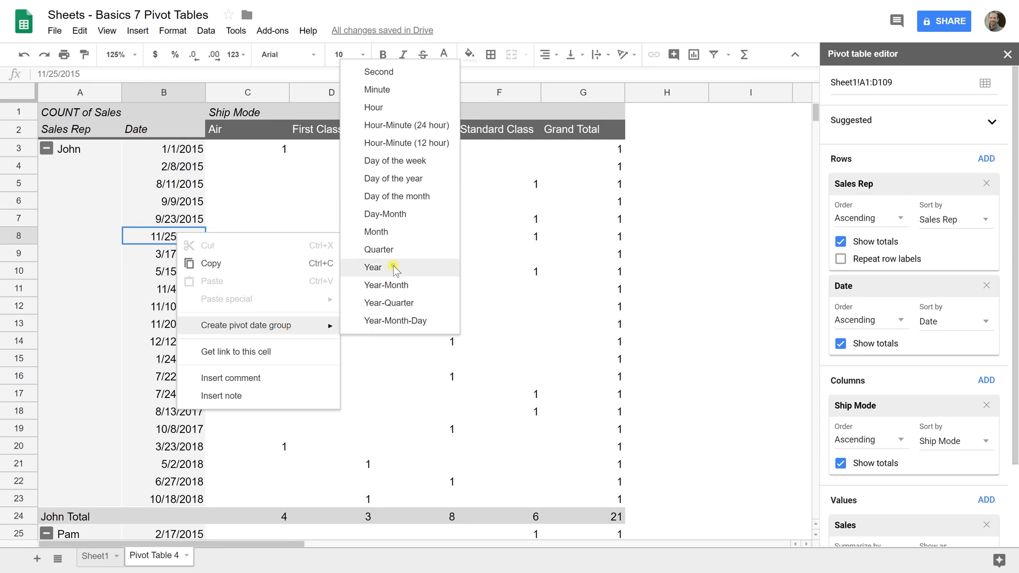
pyautogui.click(394, 269)
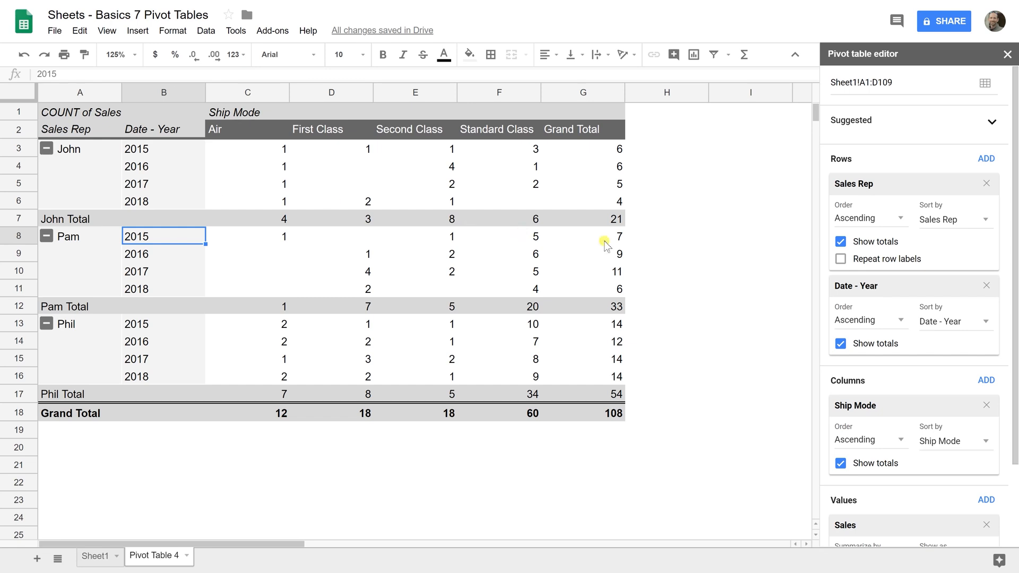
# Add Date as a filter field for the pivot table.
pyautogui.scroll(-2, 913, 318)
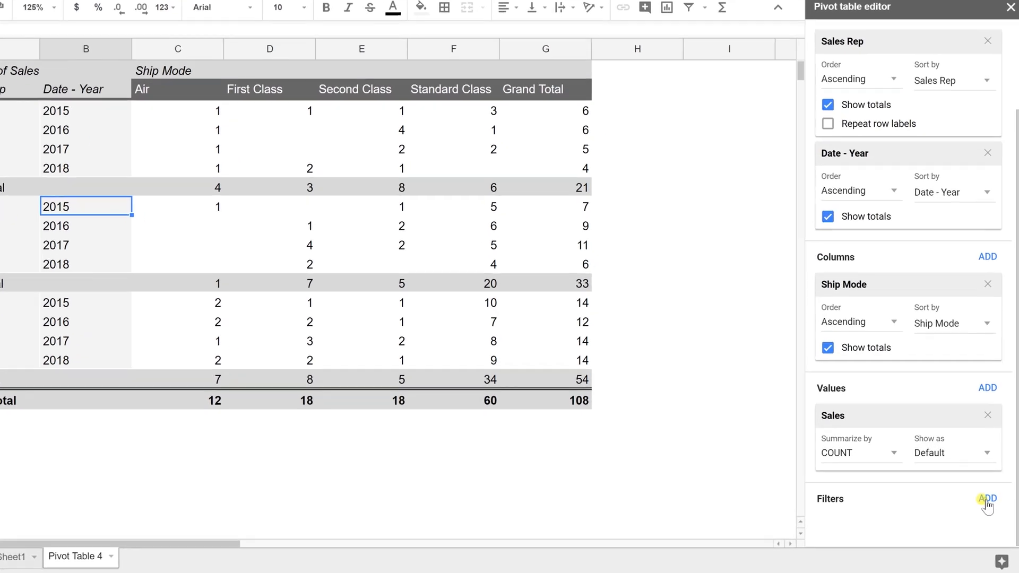
pyautogui.click(983, 502)
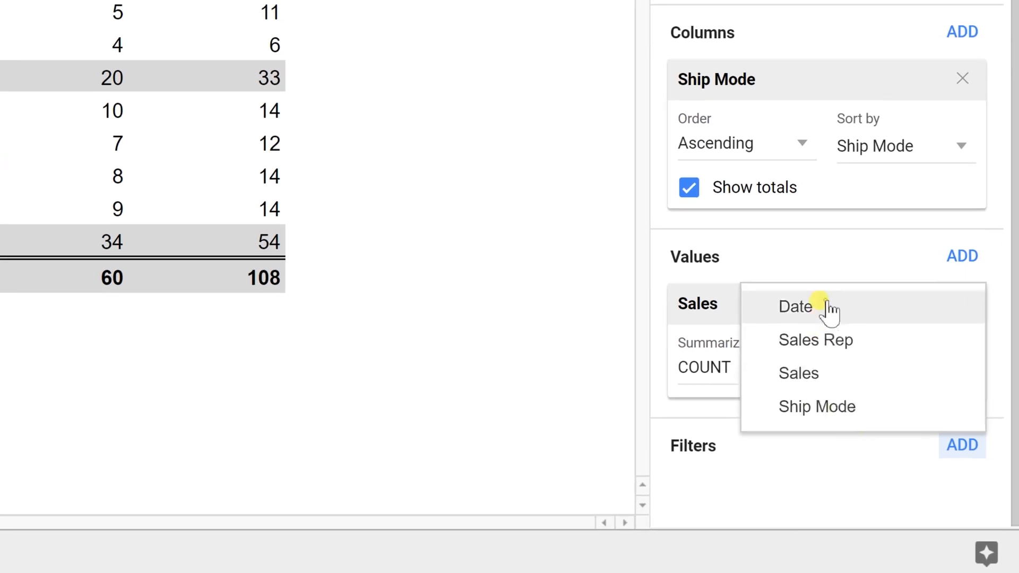
pyautogui.click(829, 311)
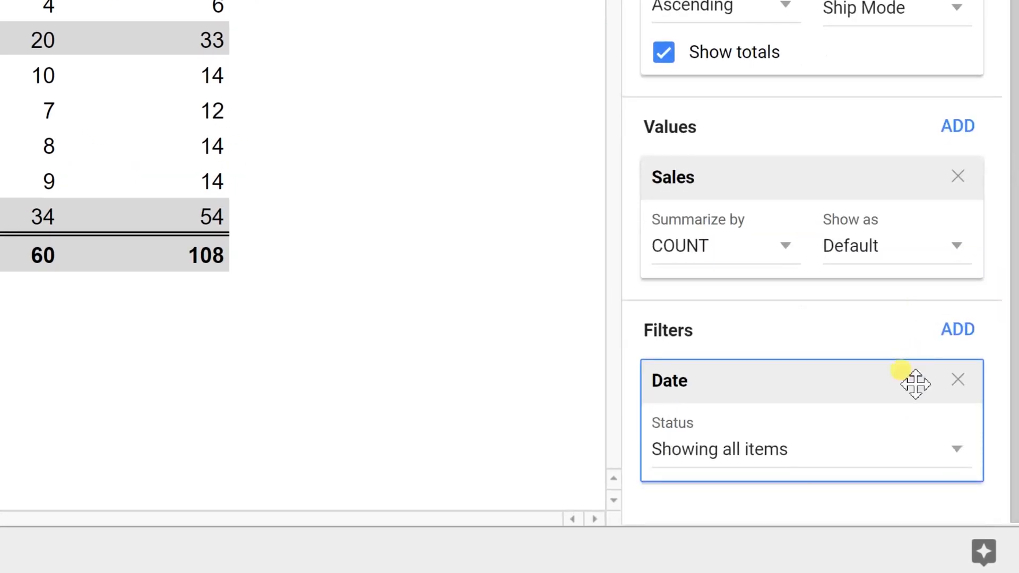
# Limit the pivot table's Date filter to 2018 dates by clearing all items and selecting every match for 2018.
pyautogui.click(956, 450)
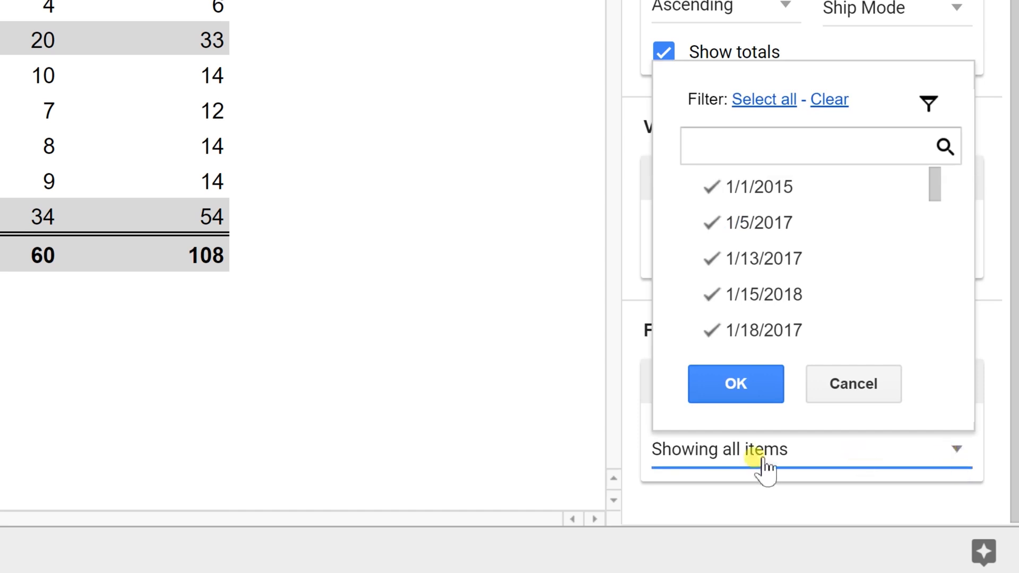
pyautogui.click(825, 106)
pyautogui.click(799, 157)
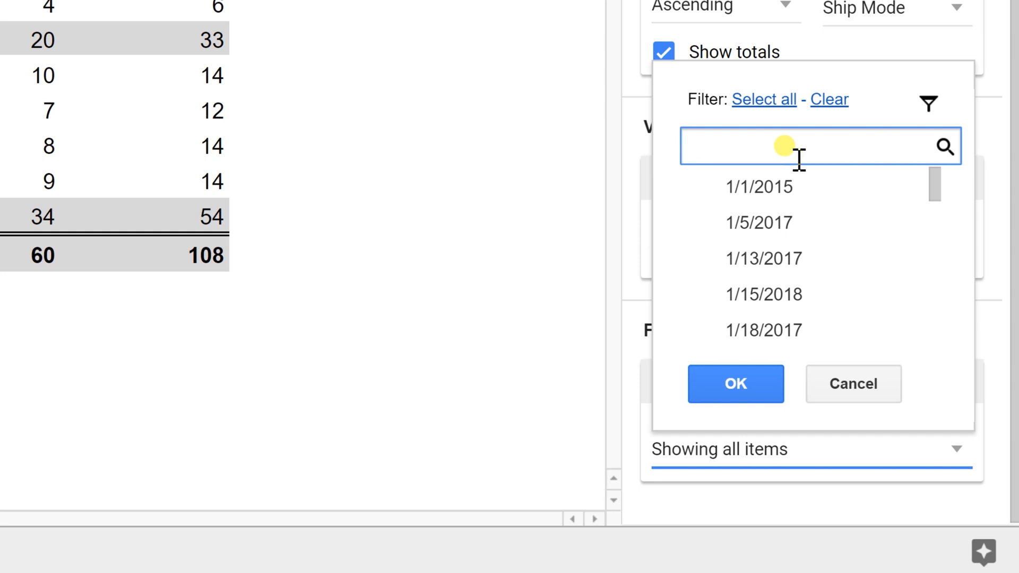
pyautogui.write('2018')
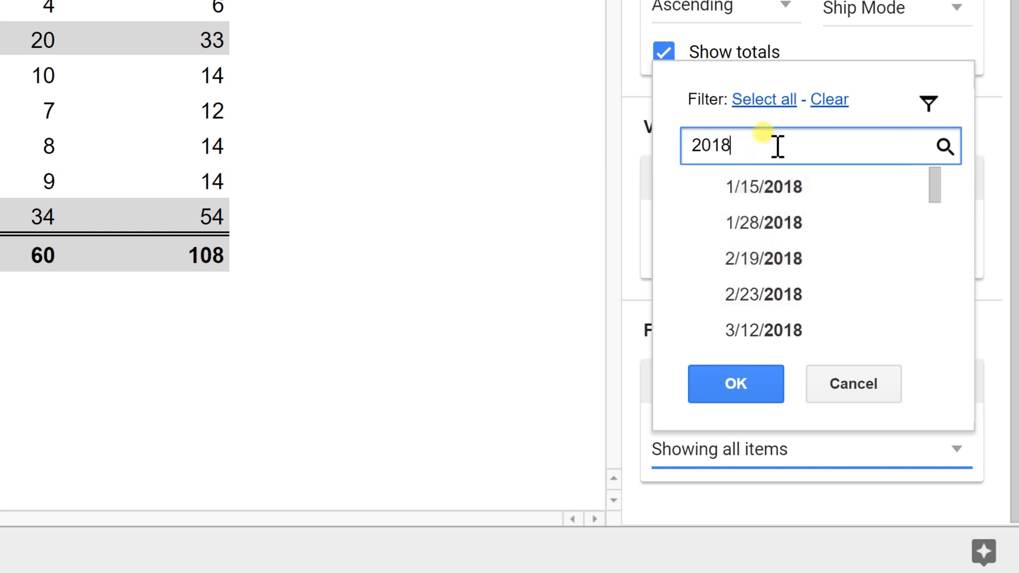
pyautogui.click(769, 104)
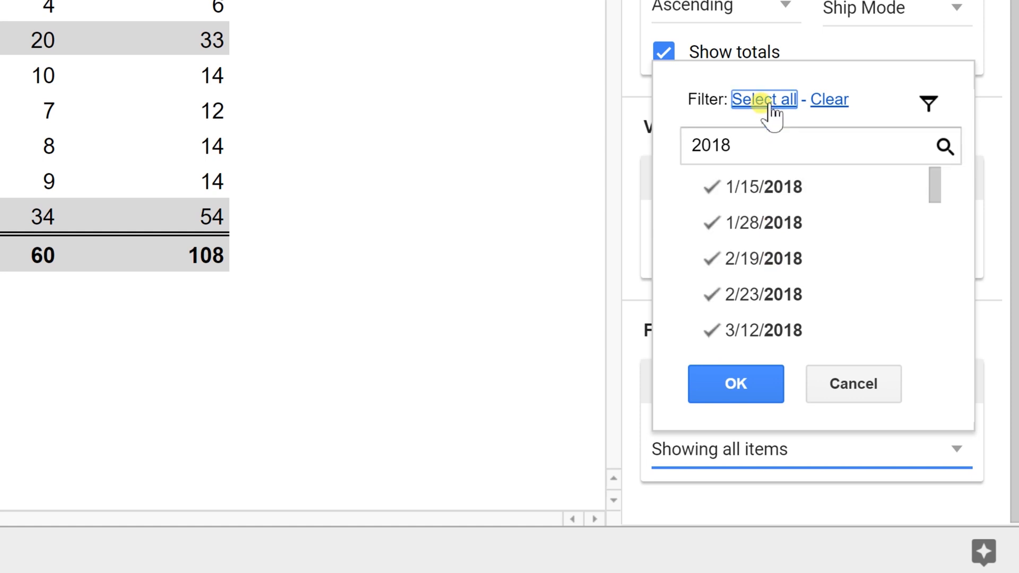
pyautogui.click(764, 381)
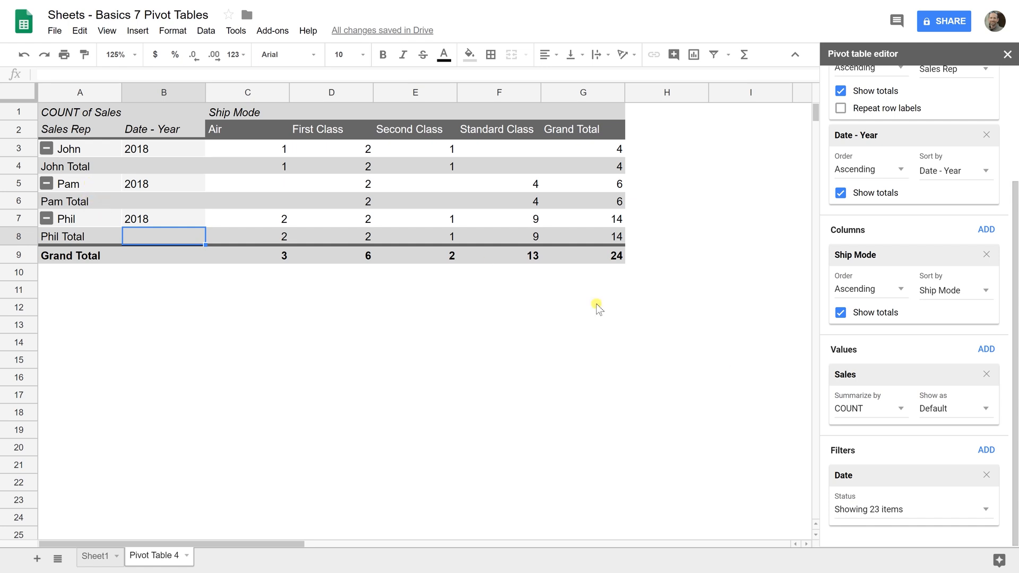
# Add Sales Rep as a second pivot table filter and exclude the last-listed rep from it.
pyautogui.click(980, 451)
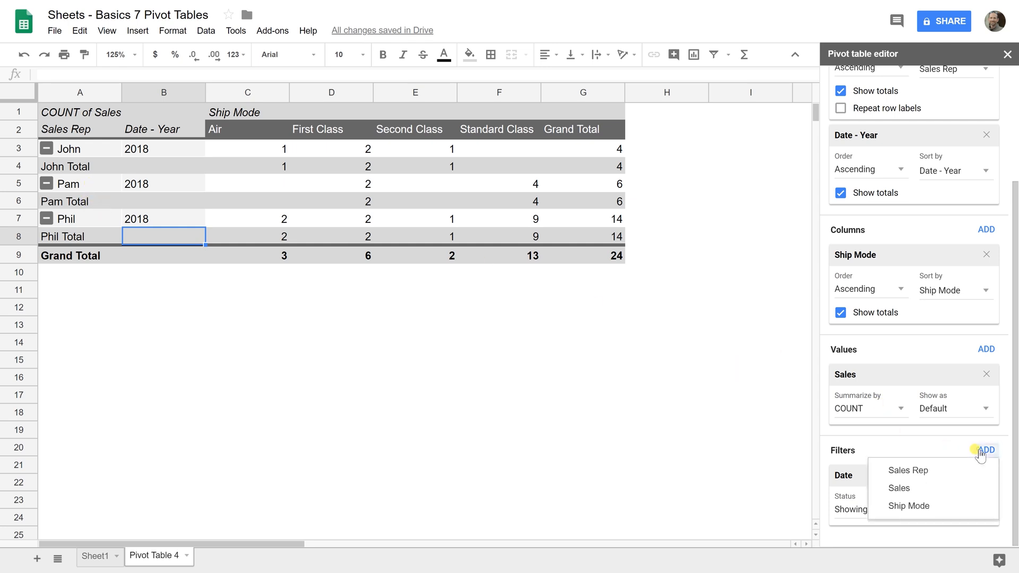
pyautogui.click(950, 469)
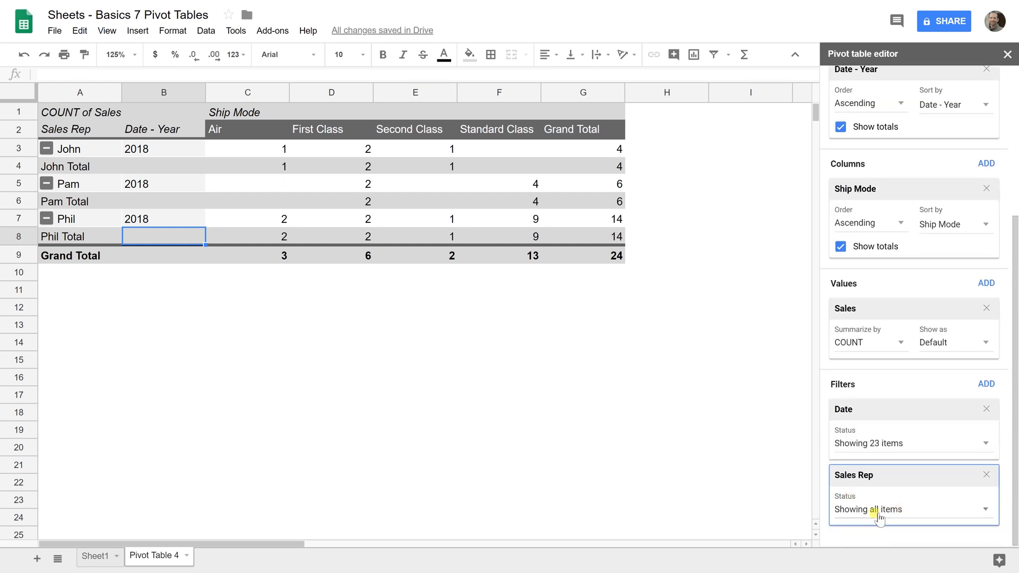
pyautogui.click(882, 510)
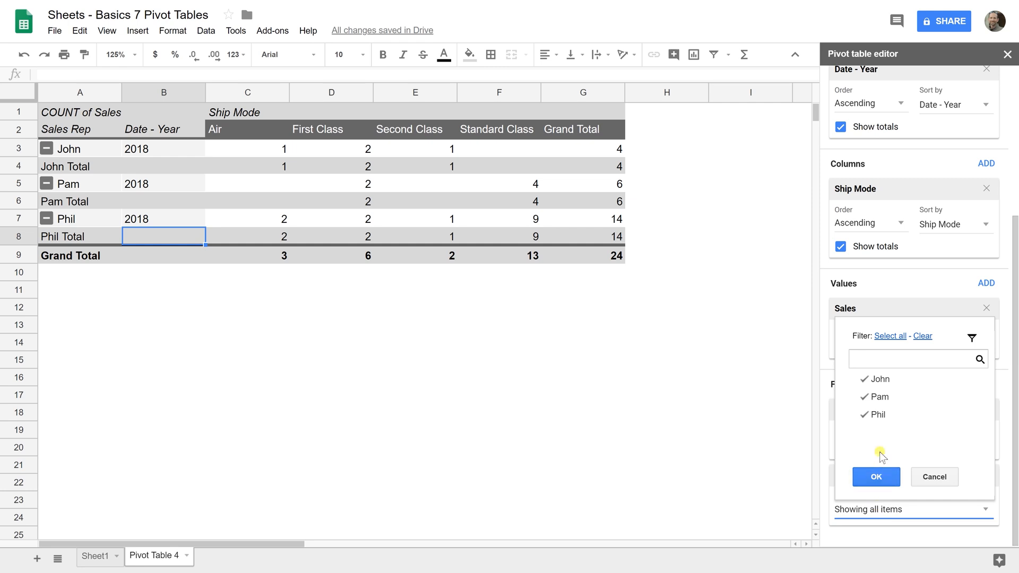
pyautogui.click(866, 419)
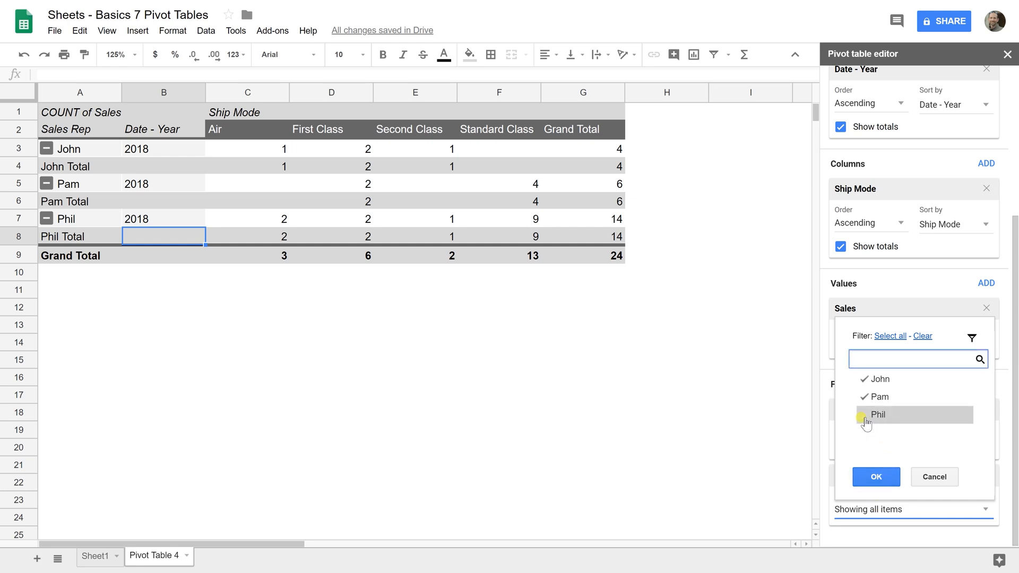
pyautogui.click(876, 477)
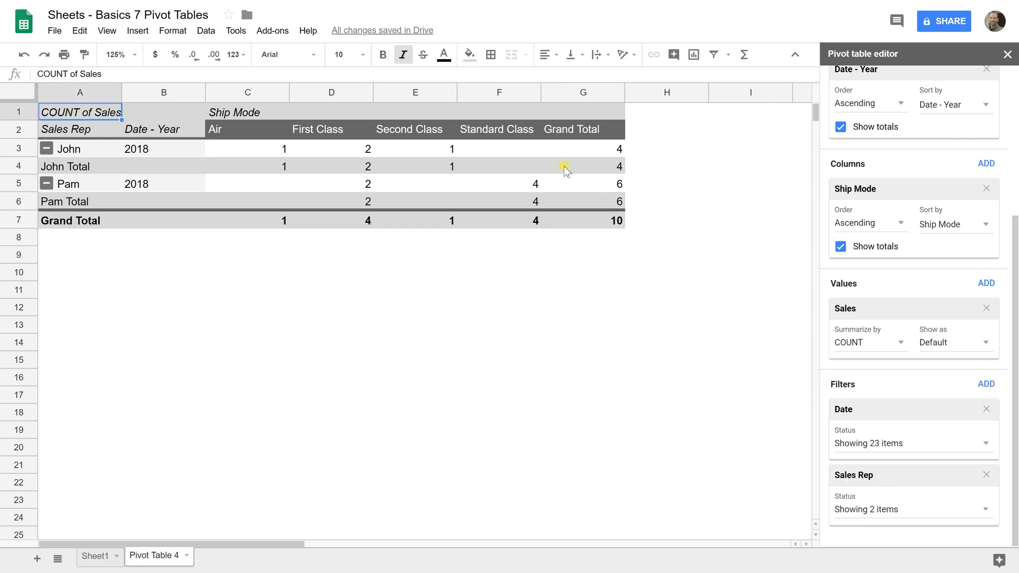
pyautogui.click(565, 169)
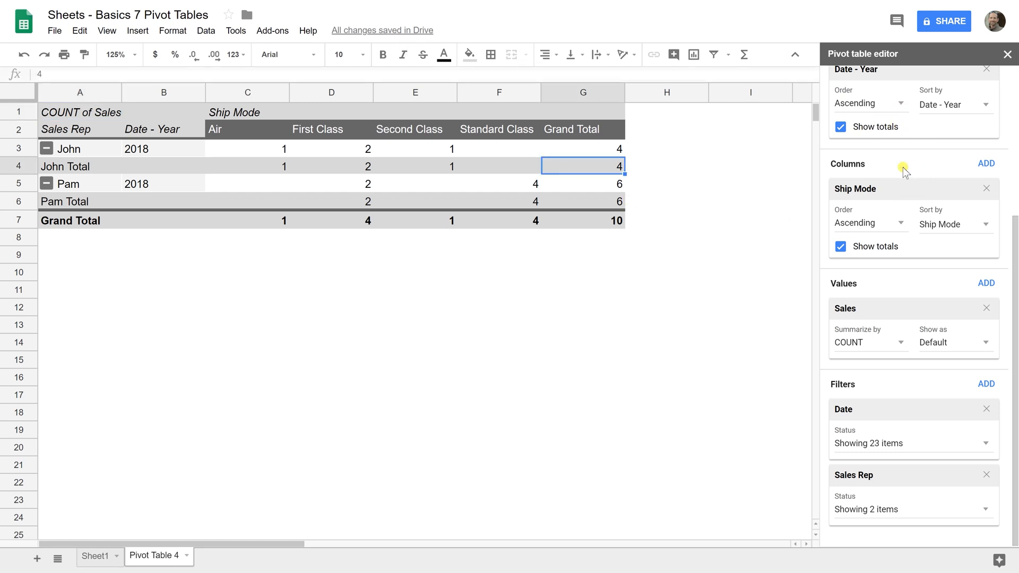
pyautogui.scroll(4, 903, 166)
pyautogui.scroll(-3, 899, 174)
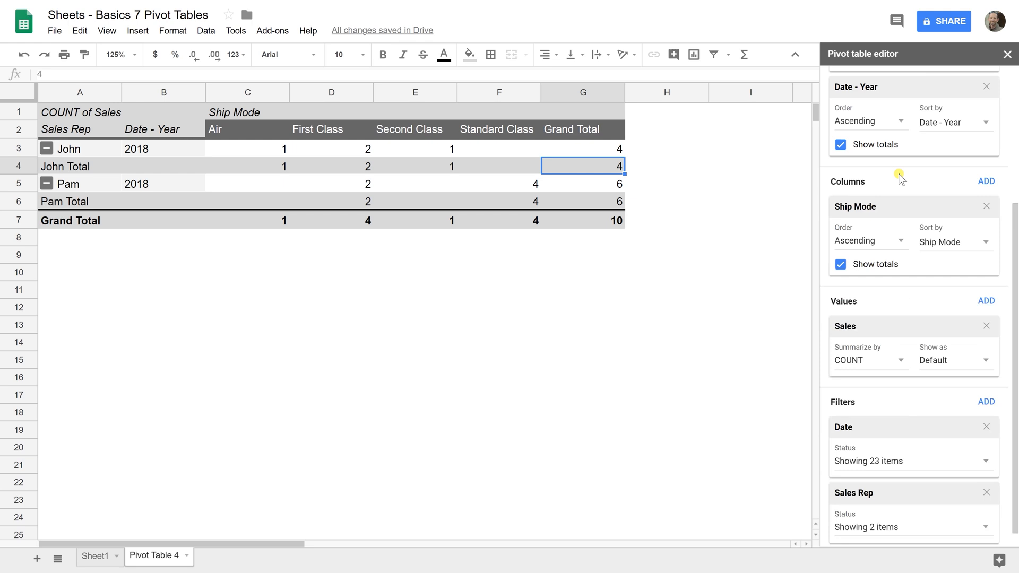
pyautogui.click(286, 202)
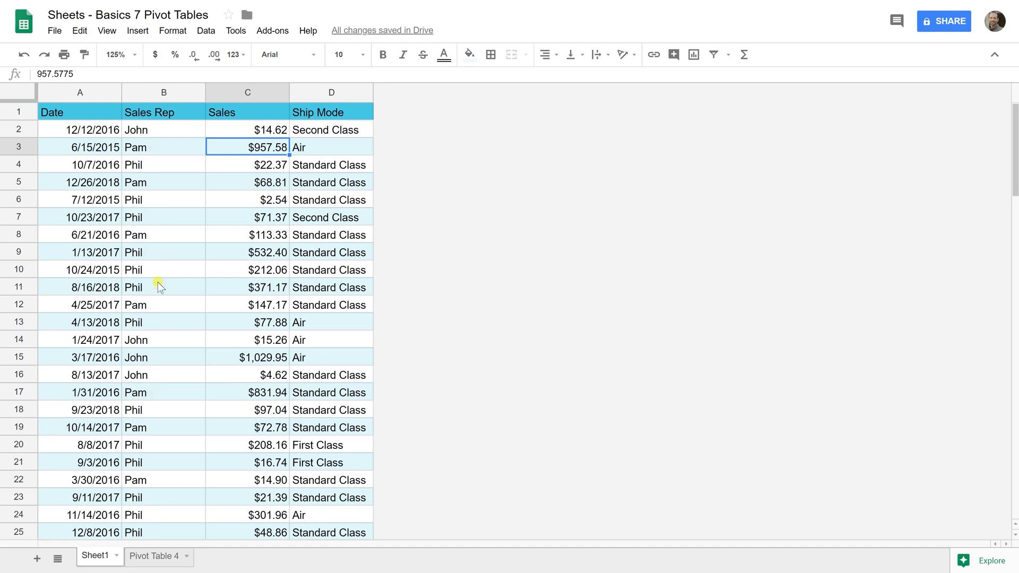
pyautogui.click(149, 555)
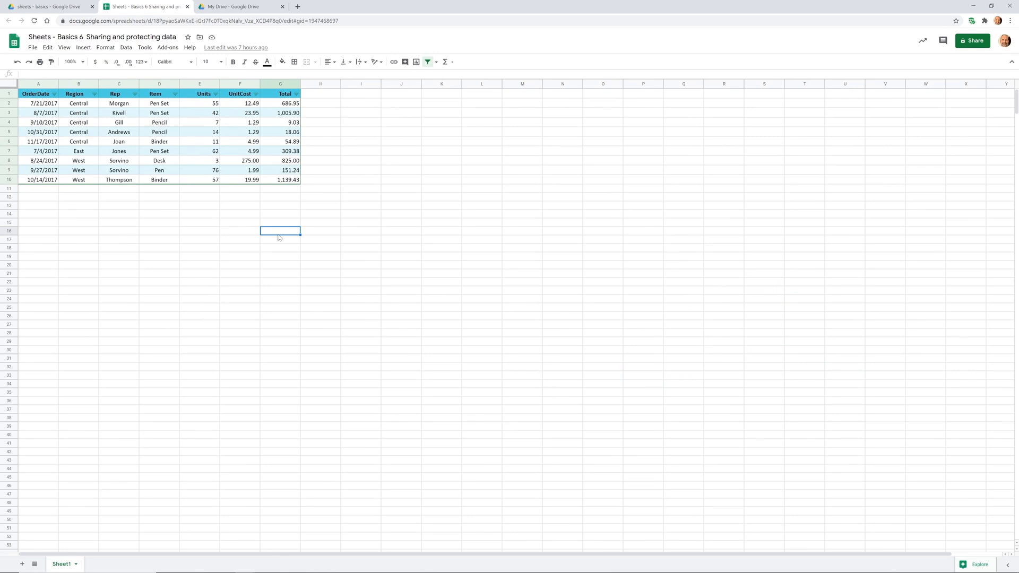
pyautogui.moveTo(333, 204); pyautogui.dragTo(60, 106)
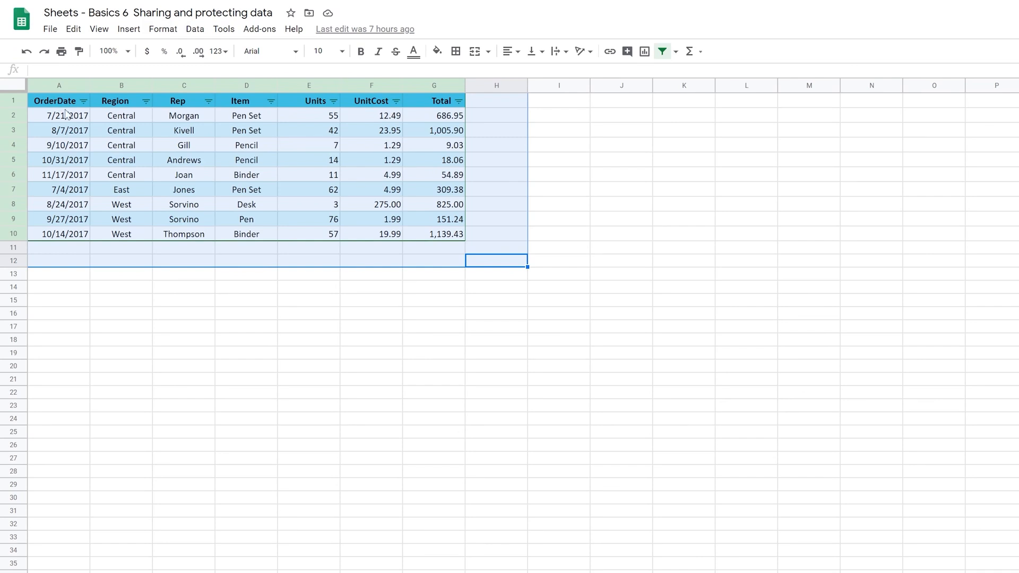
pyautogui.click(499, 191)
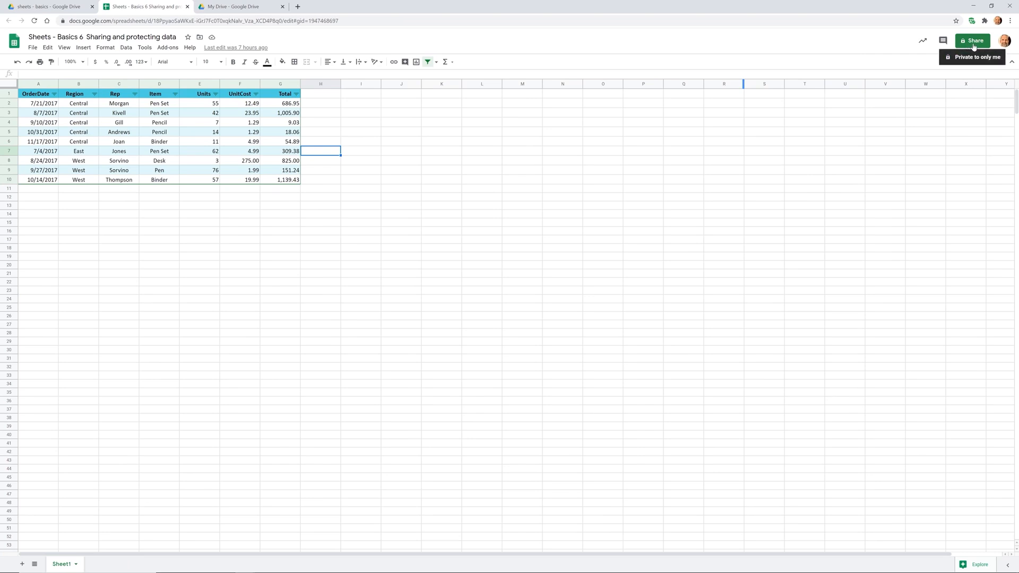
# Start sharing the "Sheets - Basics 6 Sharing and protecting data" spreadsheet and add the suggested contact as the recipient.
pyautogui.click(973, 42)
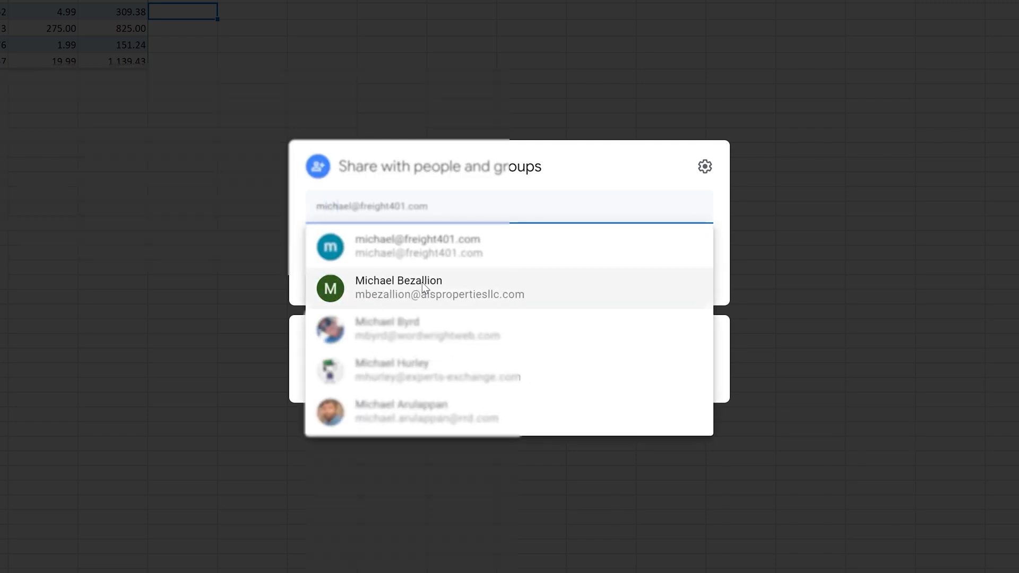
pyautogui.moveTo(422, 283)
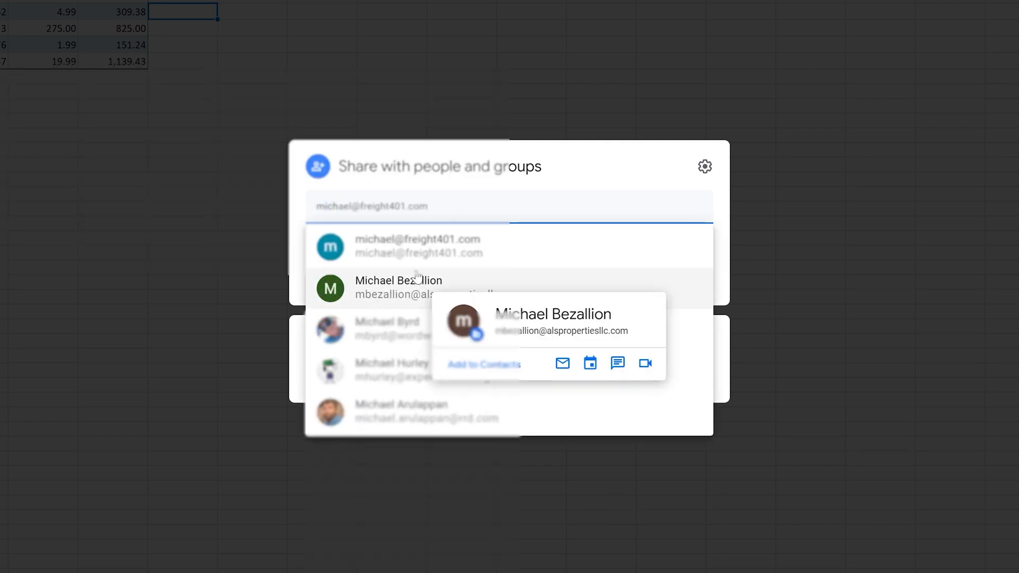
pyautogui.moveTo(411, 263)
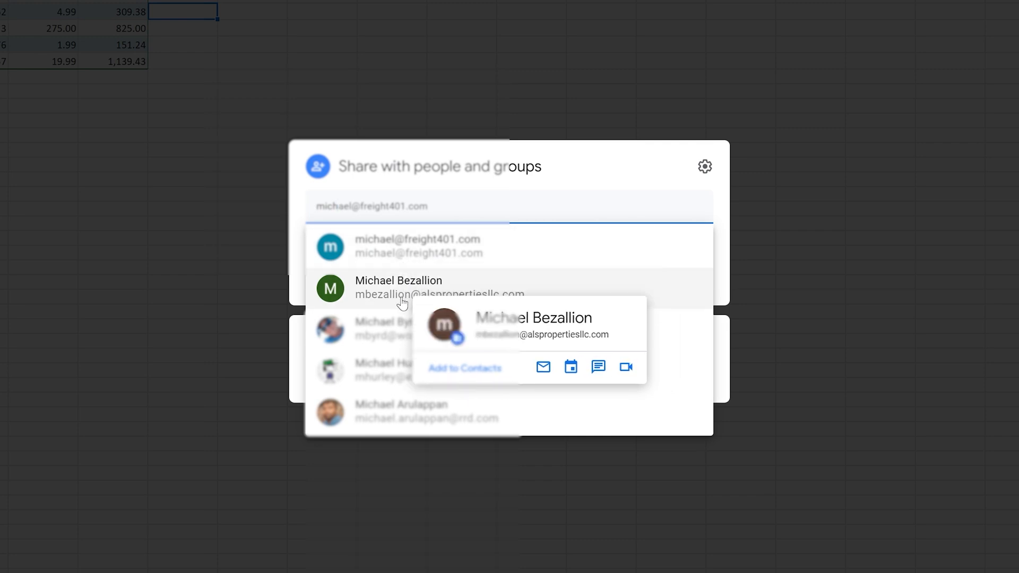
pyautogui.moveTo(396, 345)
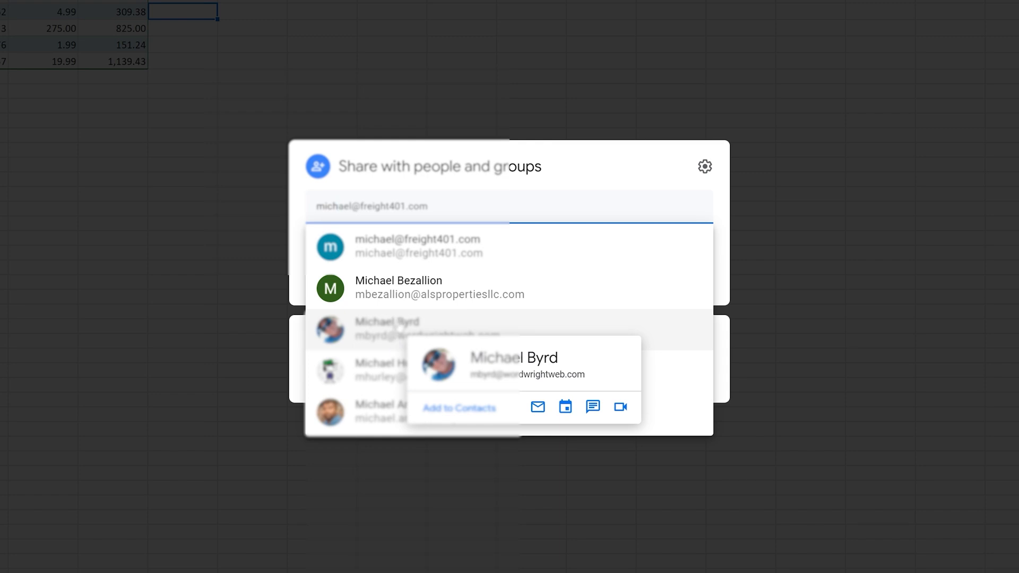
pyautogui.click(423, 295)
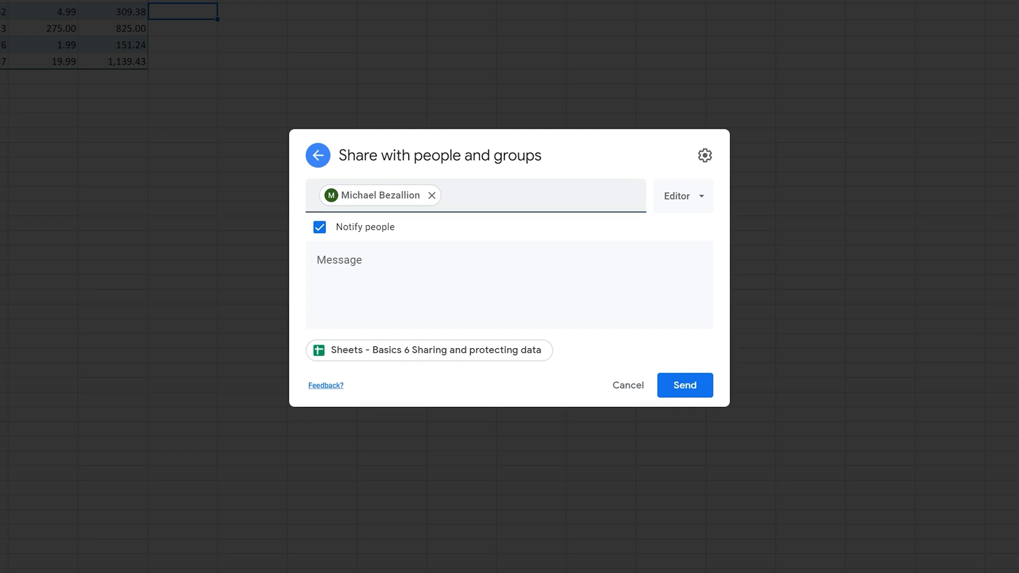
# Share the spreadsheet with Editor access and Notify people enabled, sending the message "Here is the spreadsheet we just talked about.".
pyautogui.click(680, 203)
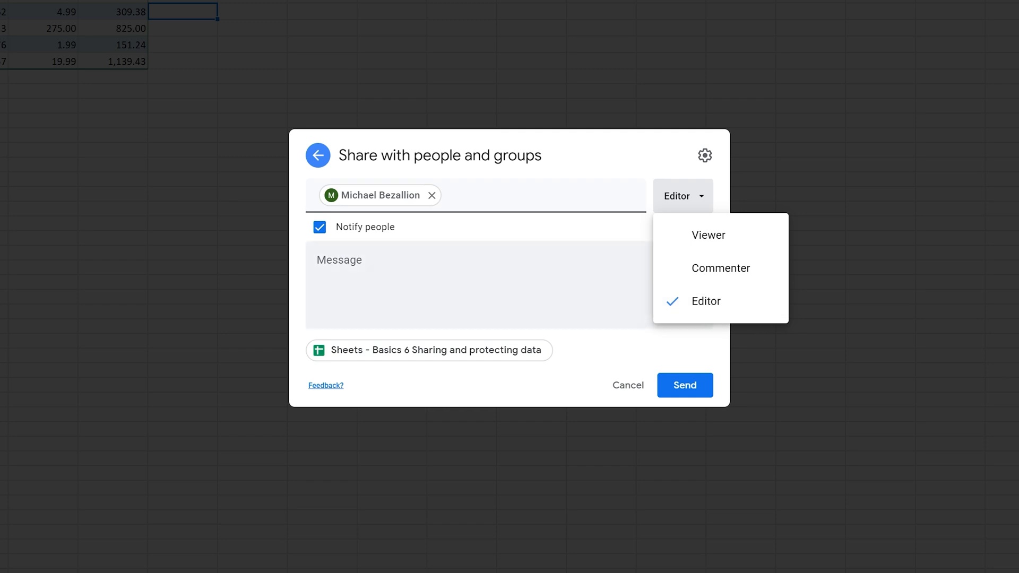
pyautogui.click(358, 268)
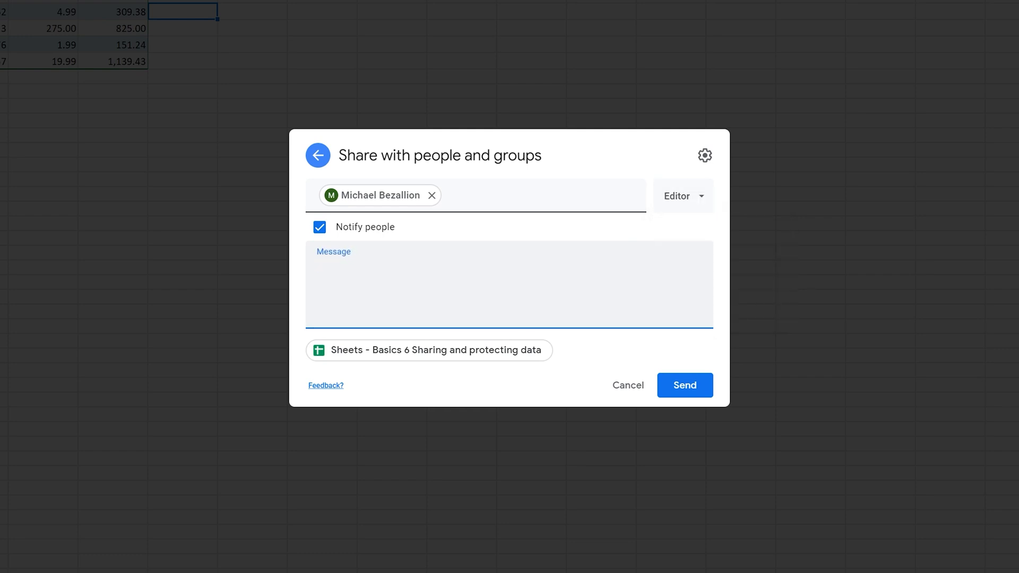
pyautogui.moveTo(366, 205)
pyautogui.click(320, 228)
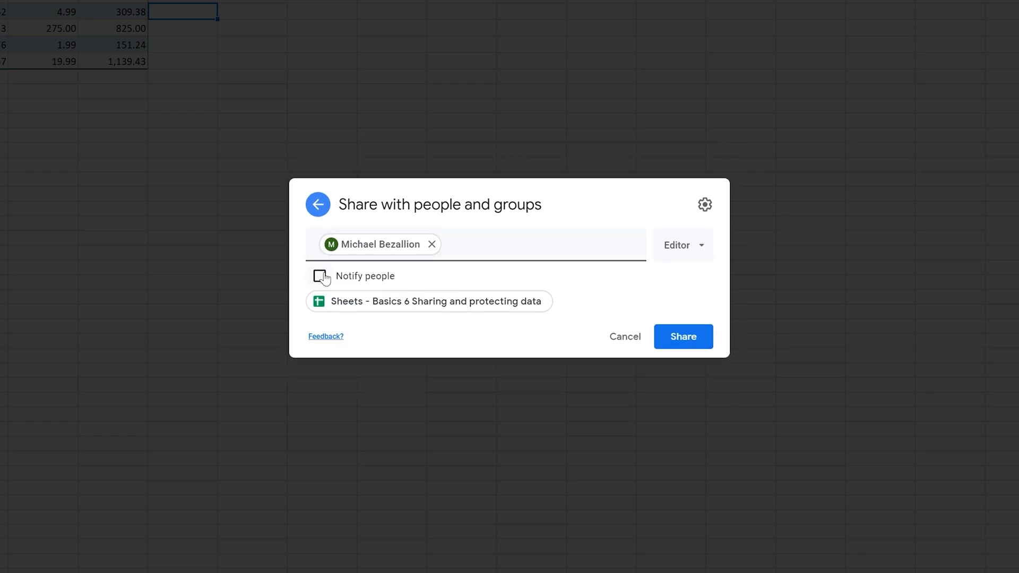
pyautogui.click(320, 276)
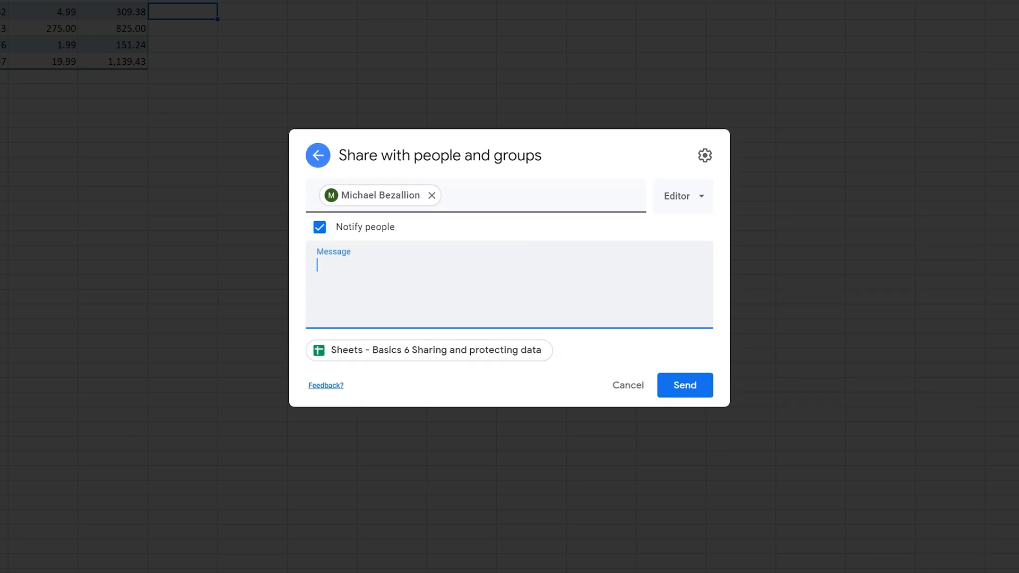
pyautogui.write('Here is the spreadsheet we just tal')
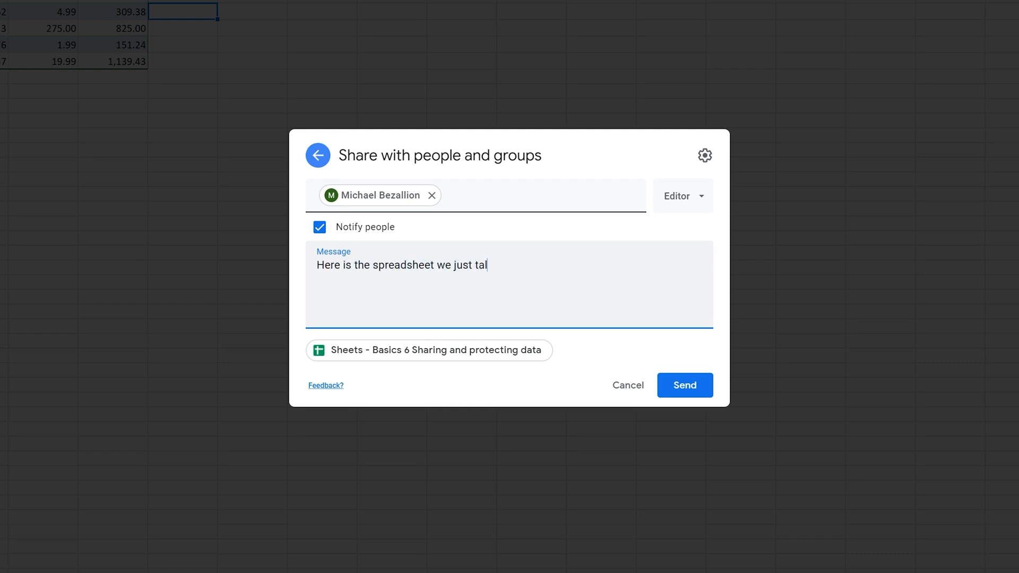
pyautogui.write('ked about.')
pyautogui.click(683, 386)
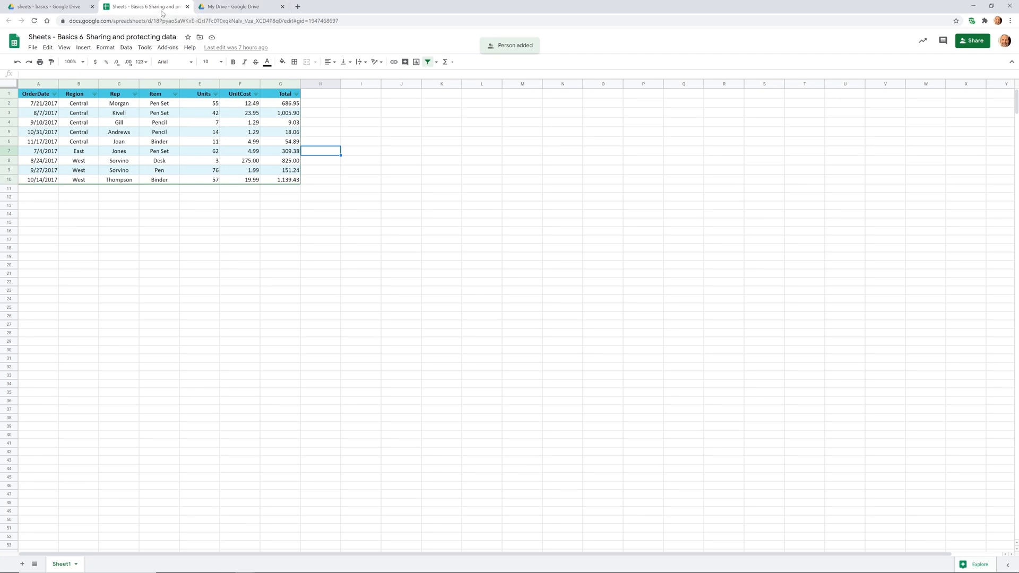
# Arrange the spreadsheet and the recipient's Google Drive in side-by-side windows, checking which account that Drive is signed in to.
pyautogui.press('super+Left')
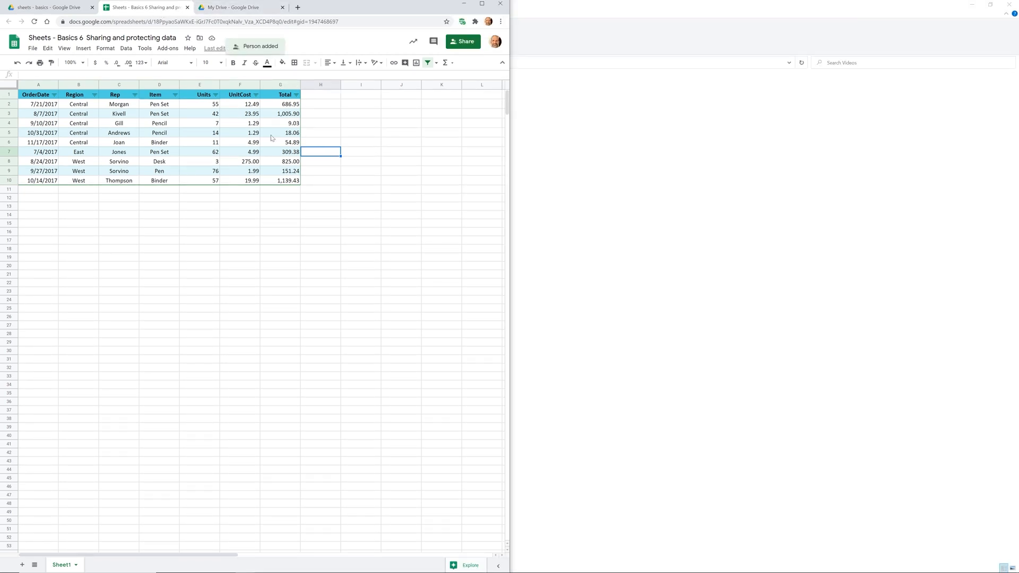
pyautogui.click(240, 7)
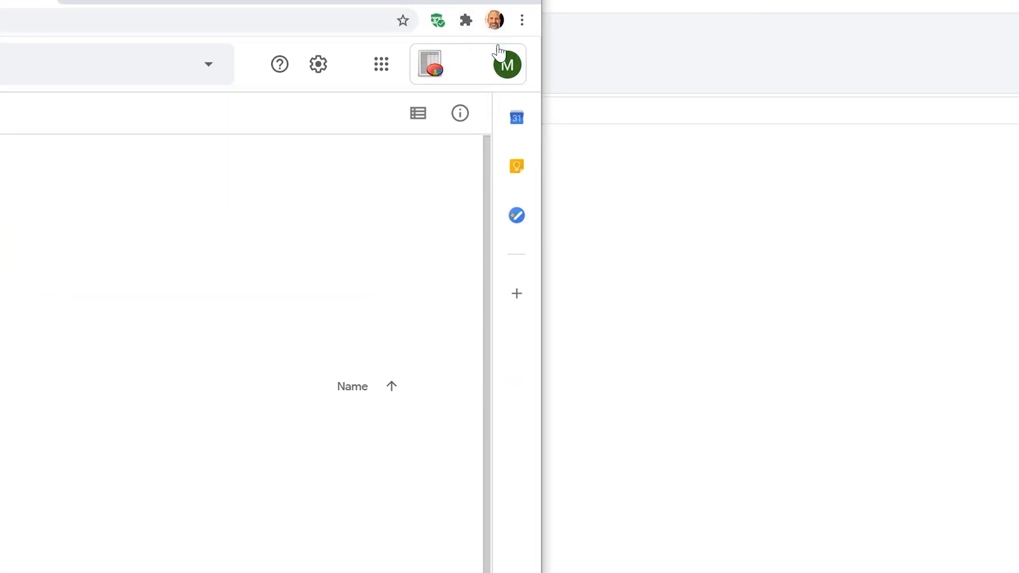
pyautogui.click(508, 65)
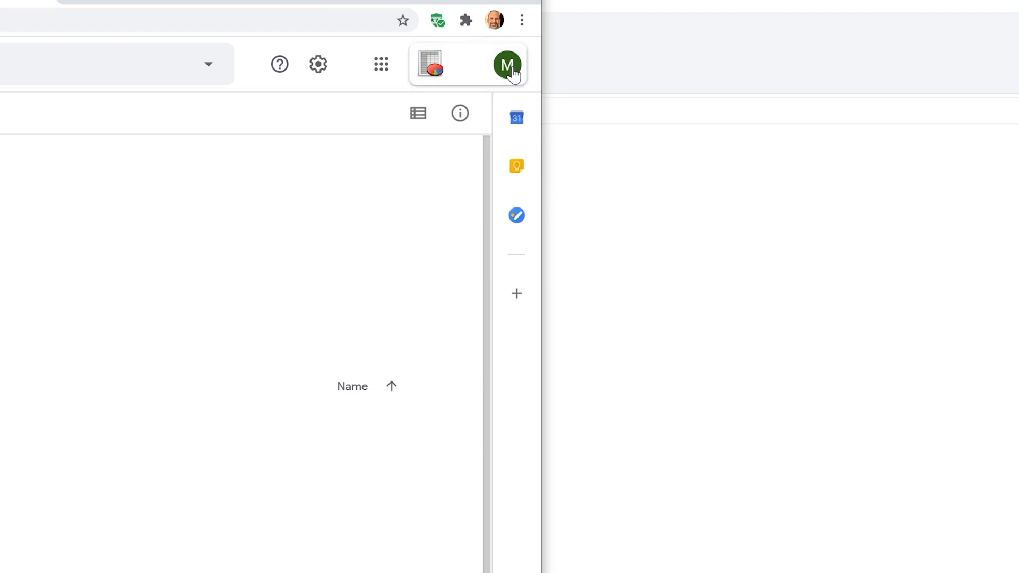
pyautogui.moveTo(319, 226); pyautogui.dragTo(414, 226)
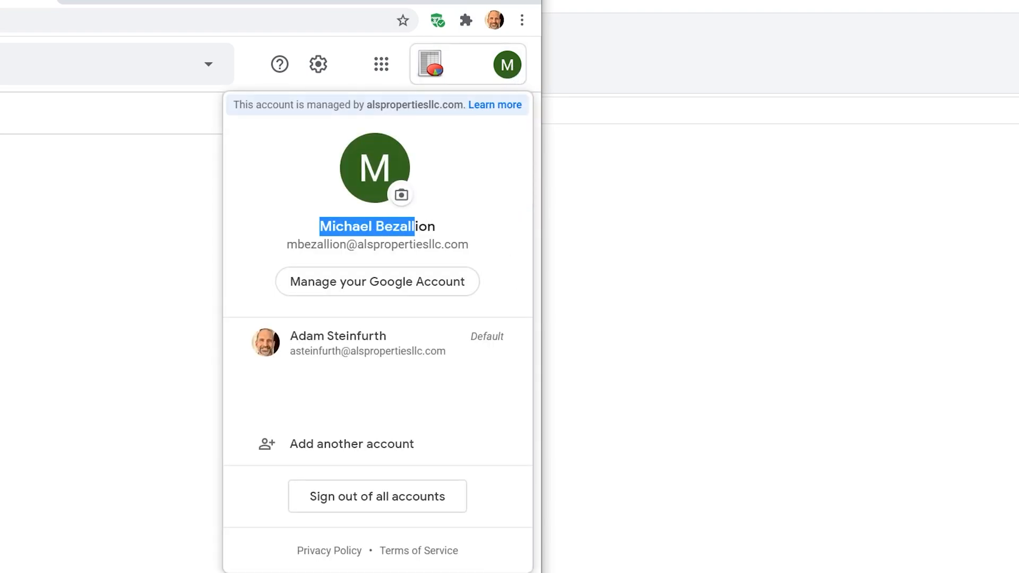
pyautogui.click(183, 183)
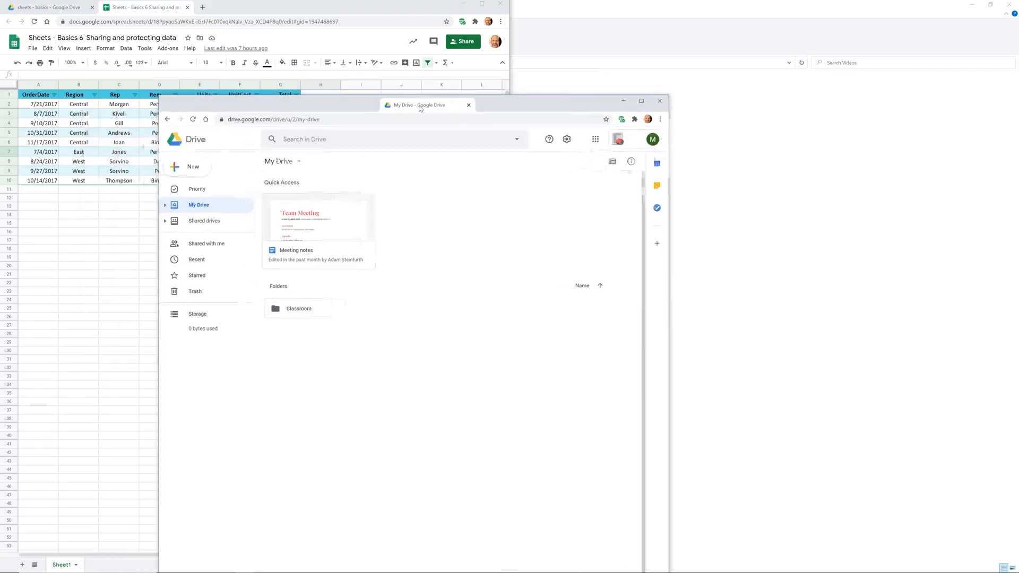
pyautogui.moveTo(419, 108); pyautogui.dragTo(1017, 108)
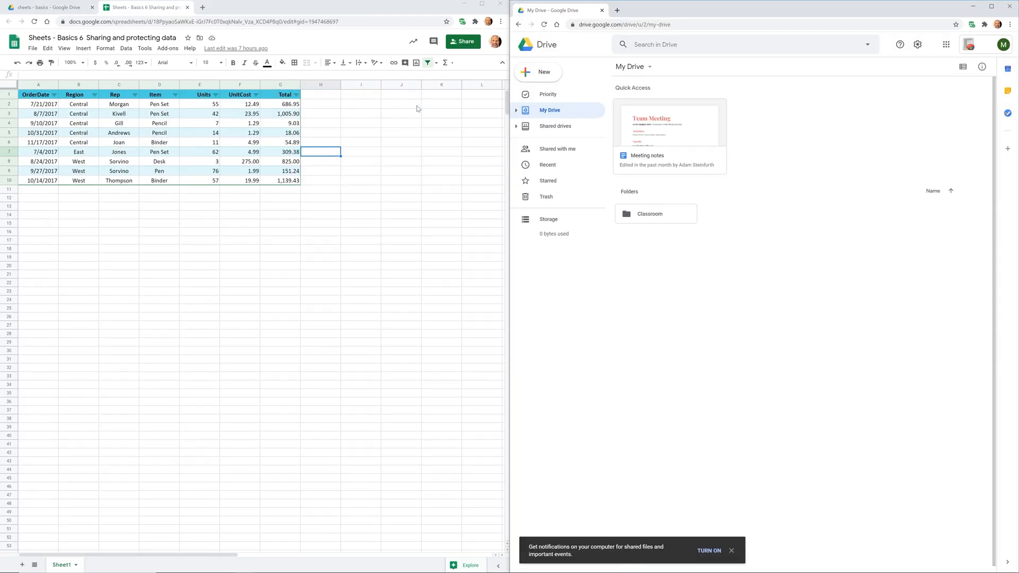
# Open the Shared with me files in the recipient's Google Drive.
pyautogui.click(127, 207)
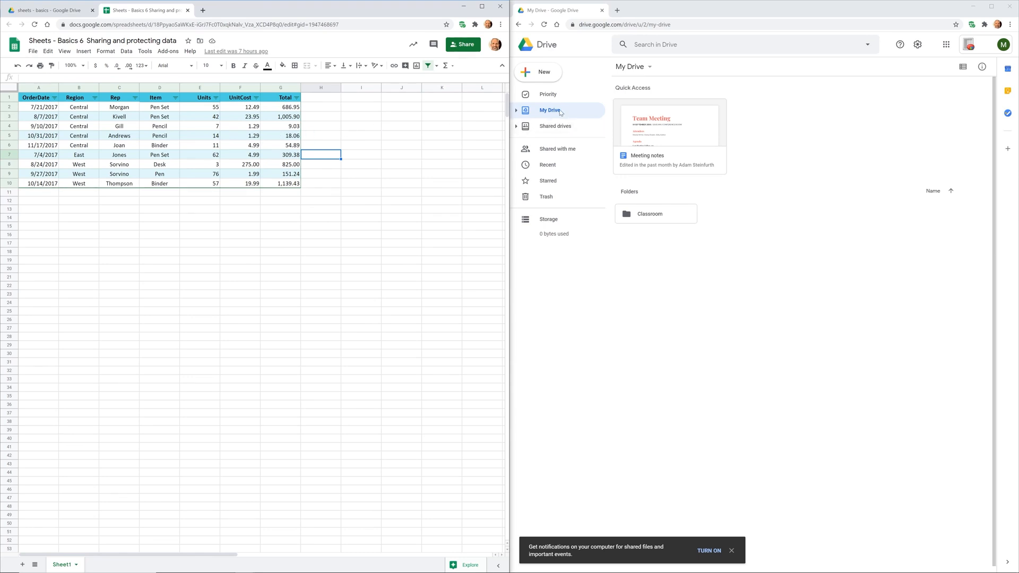
pyautogui.click(565, 150)
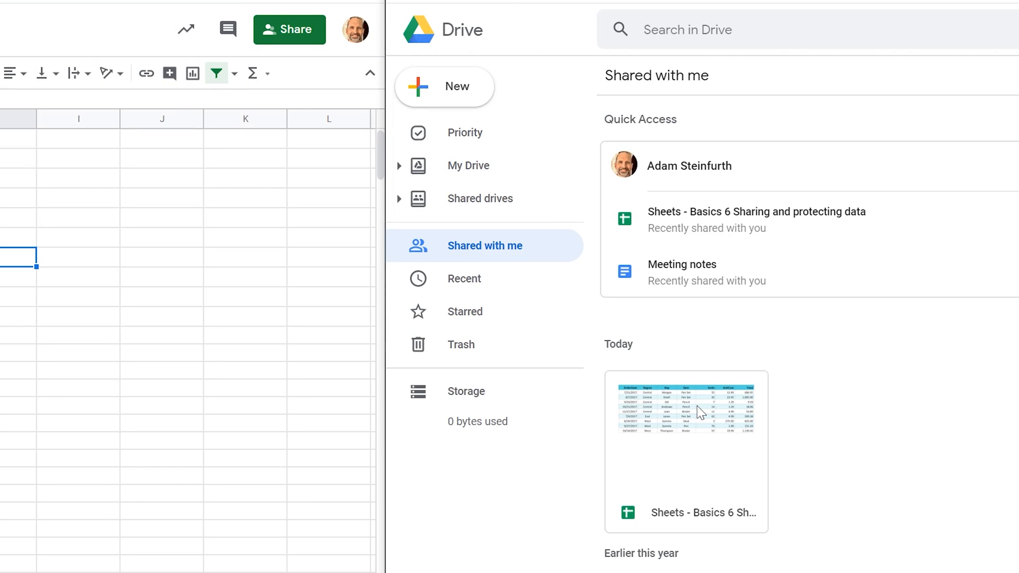
# Open the shared spreadsheet from the recipient's Drive, accept the signed-in account, and set the 7/4/2017 order's Total to 411.
pyautogui.doubleClick(690, 431)
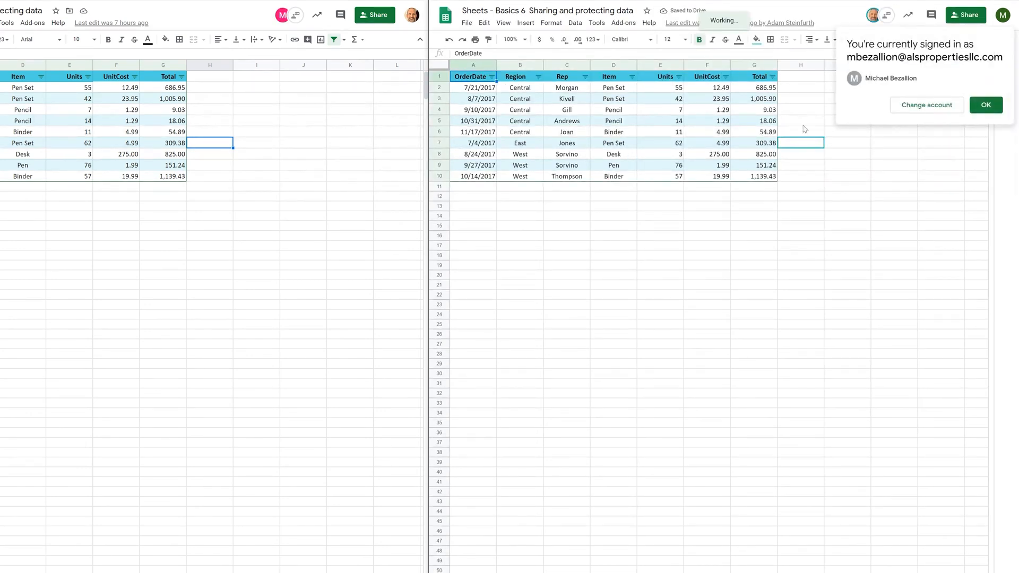
pyautogui.click(979, 105)
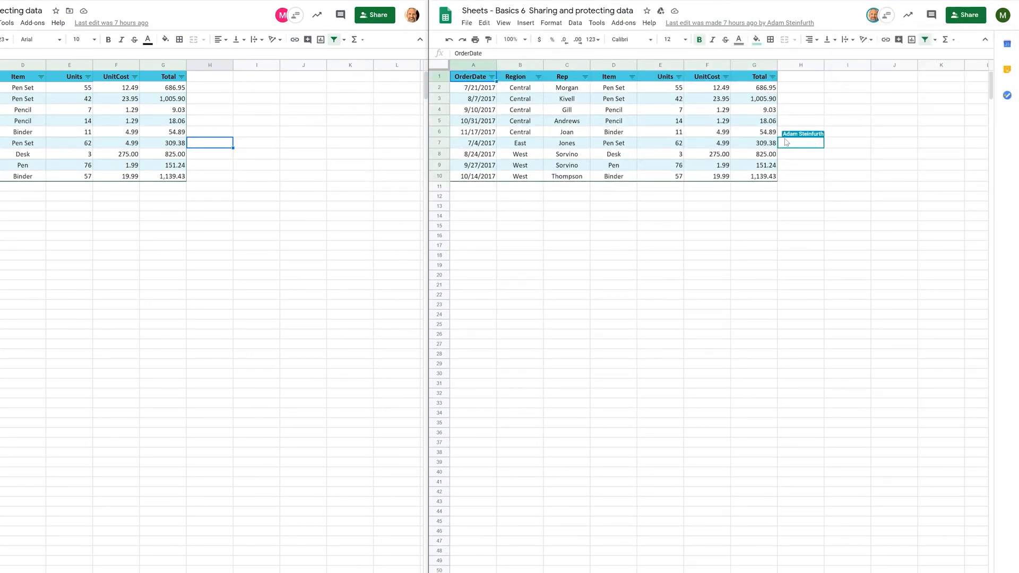
pyautogui.click(755, 144)
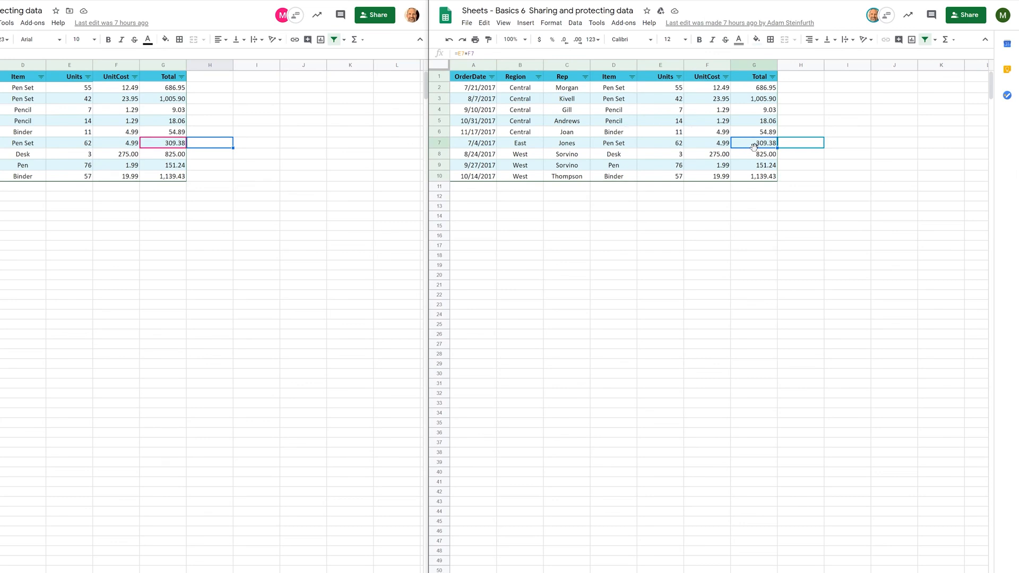
pyautogui.write('411')
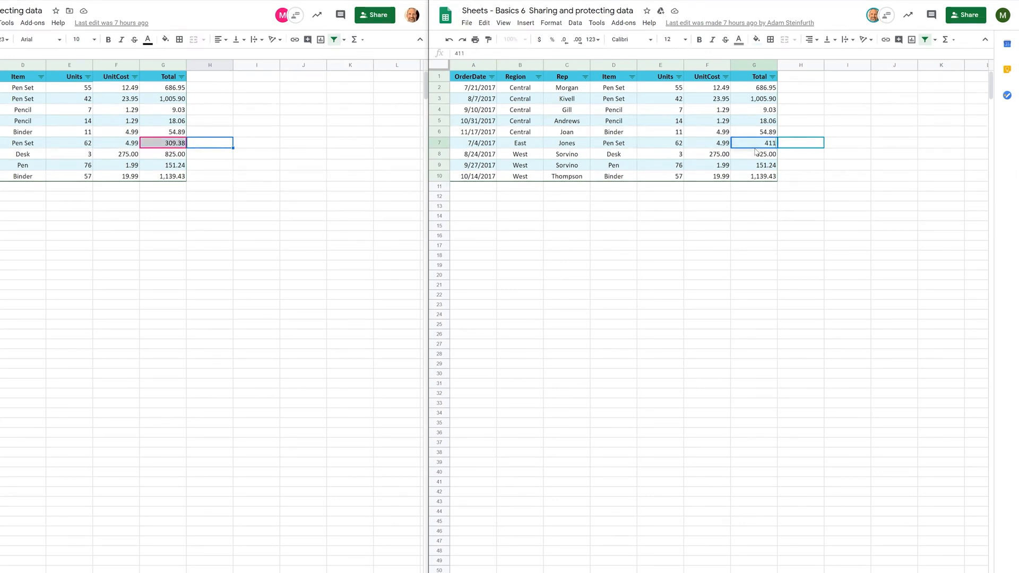
pyautogui.press('Return')
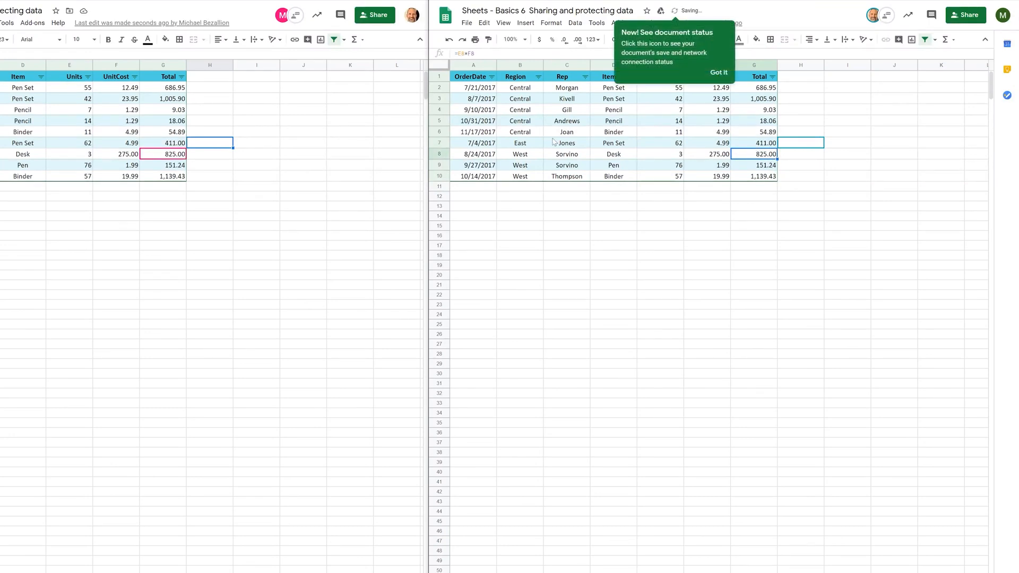
# Check the edited Total in the owner's copy, the active collaborator's details and the spreadsheet's chat.
pyautogui.click(169, 147)
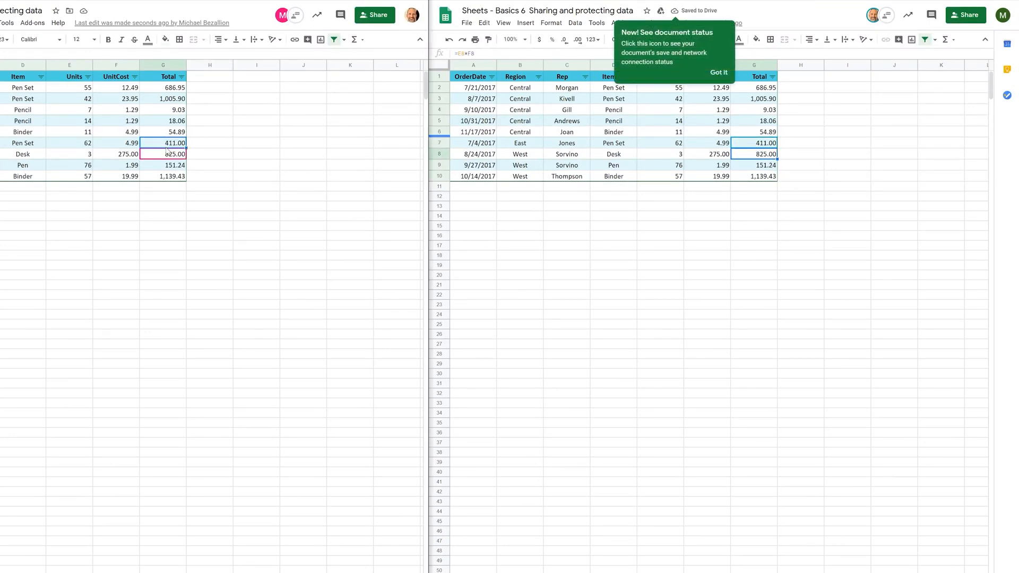
pyautogui.moveTo(173, 157)
pyautogui.moveTo(284, 22)
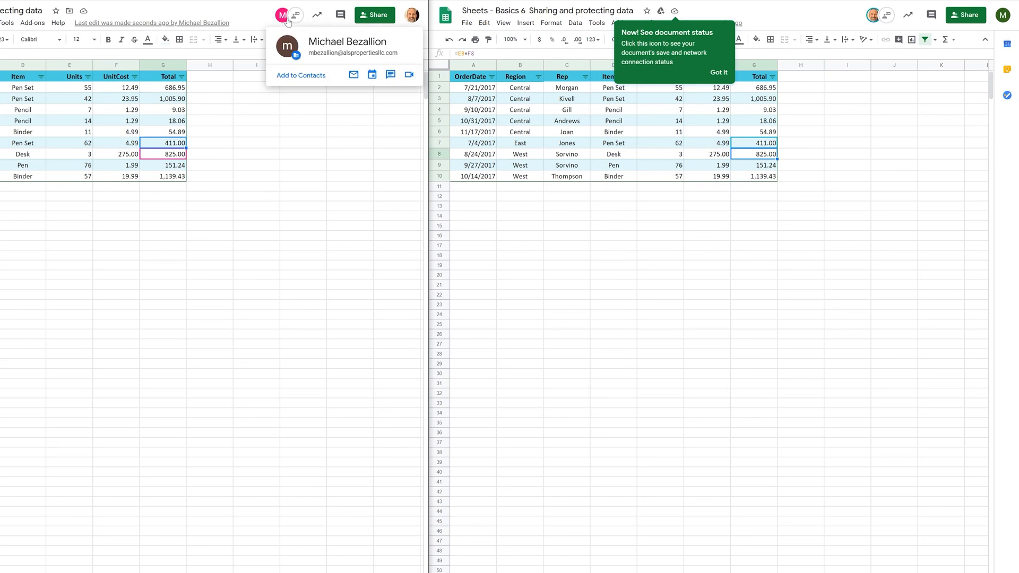
pyautogui.click(296, 17)
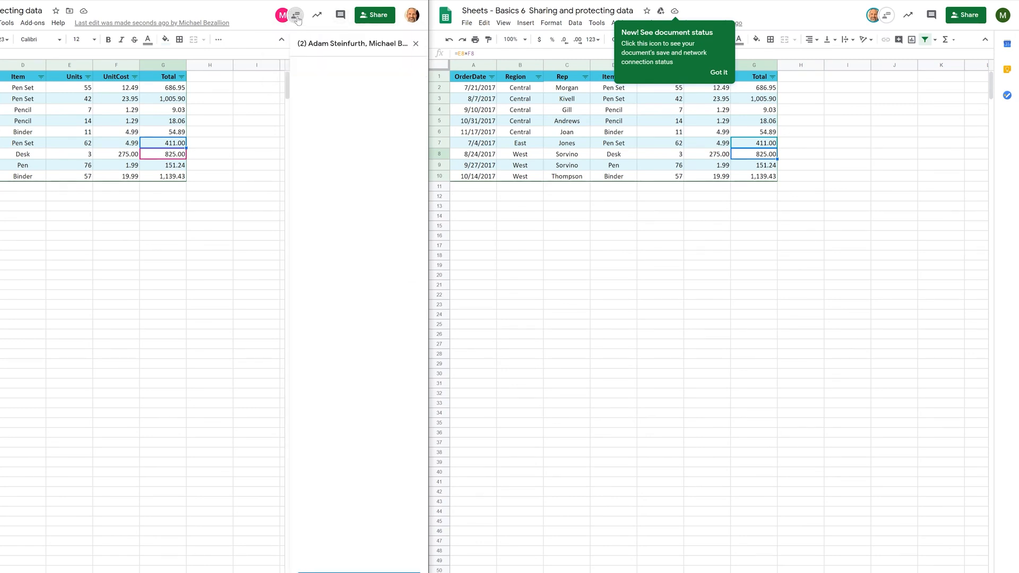
pyautogui.click(297, 20)
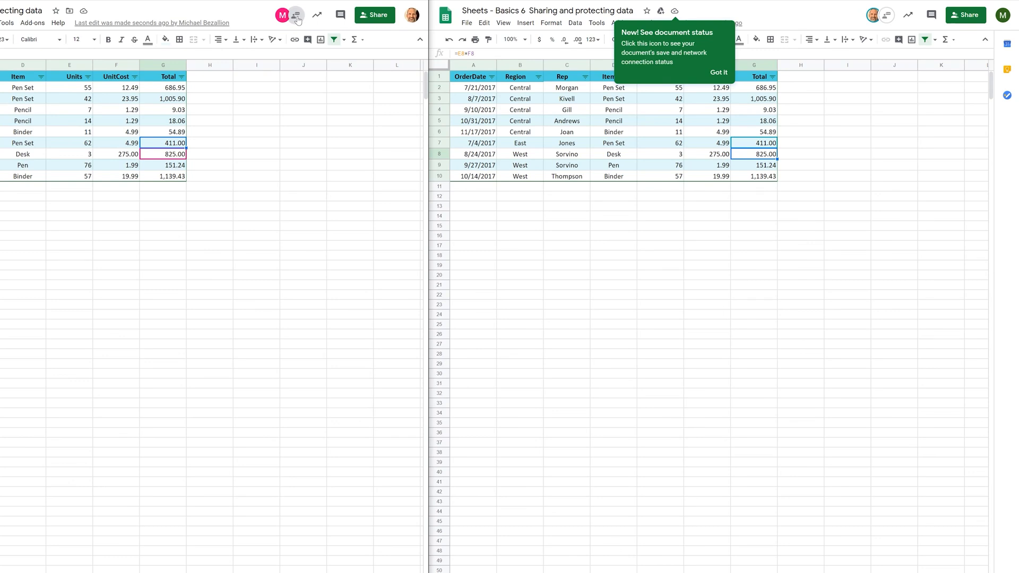
# Review who has access in the owner's sharing dialog, maximize the owner's spreadsheet window and close the dialog.
pyautogui.click(366, 19)
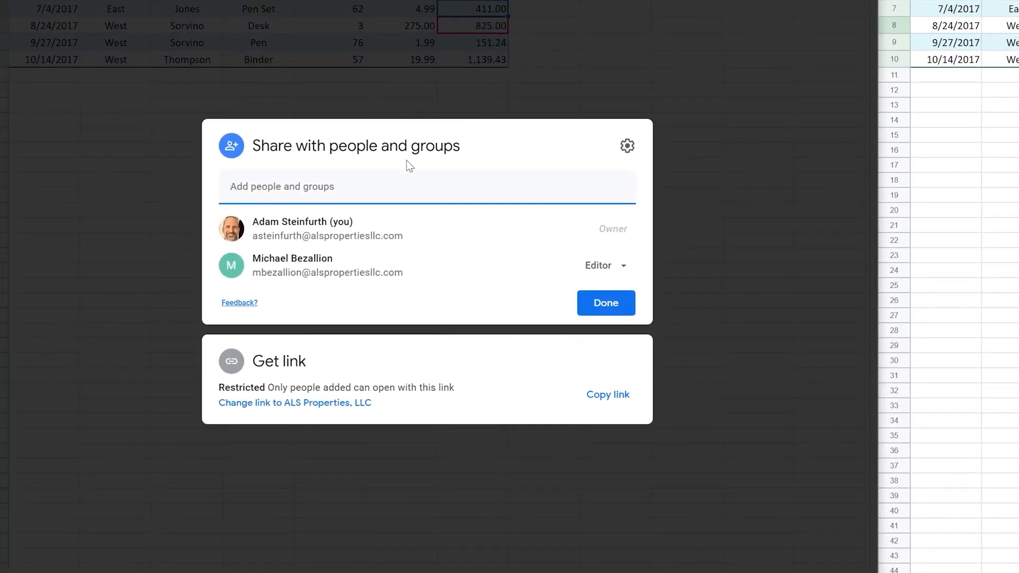
pyautogui.click(343, 155)
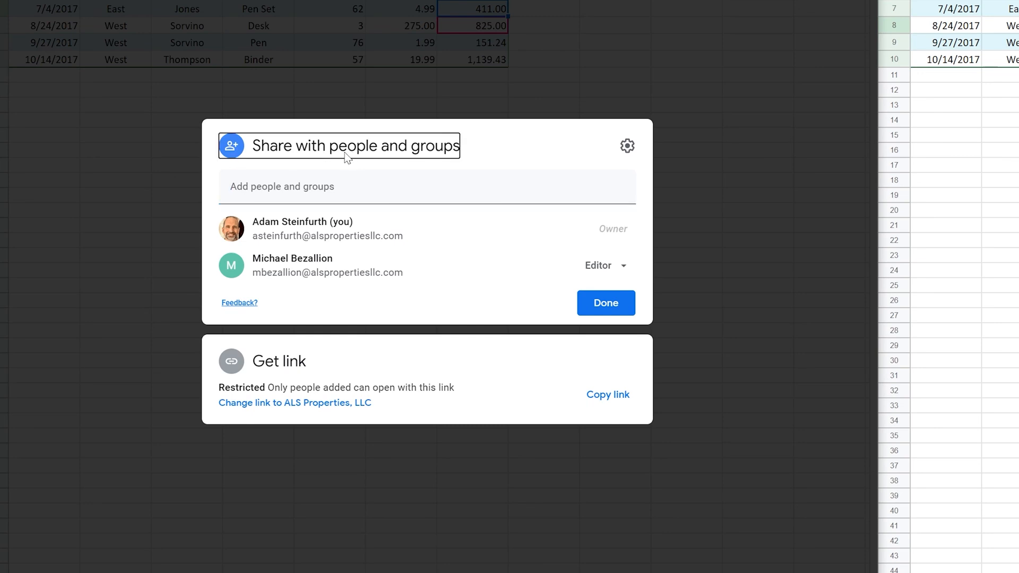
pyautogui.click(494, 162)
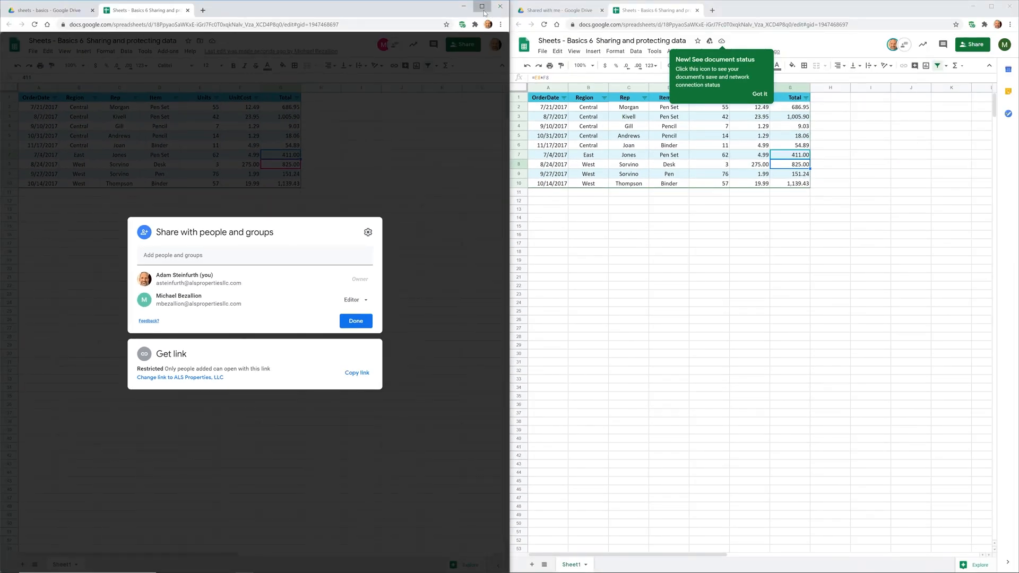
pyautogui.click(482, 7)
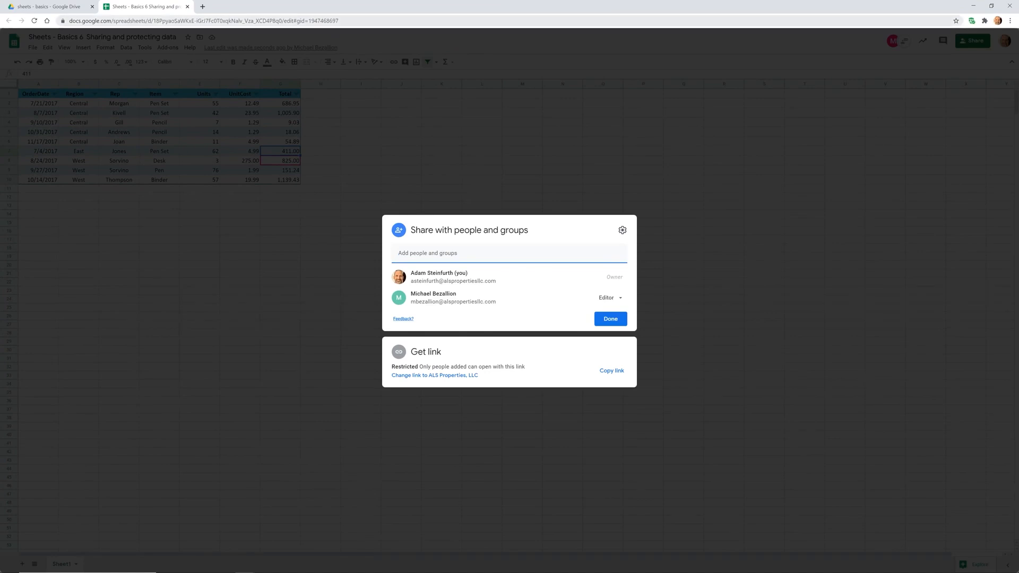
pyautogui.click(511, 195)
pyautogui.click(511, 196)
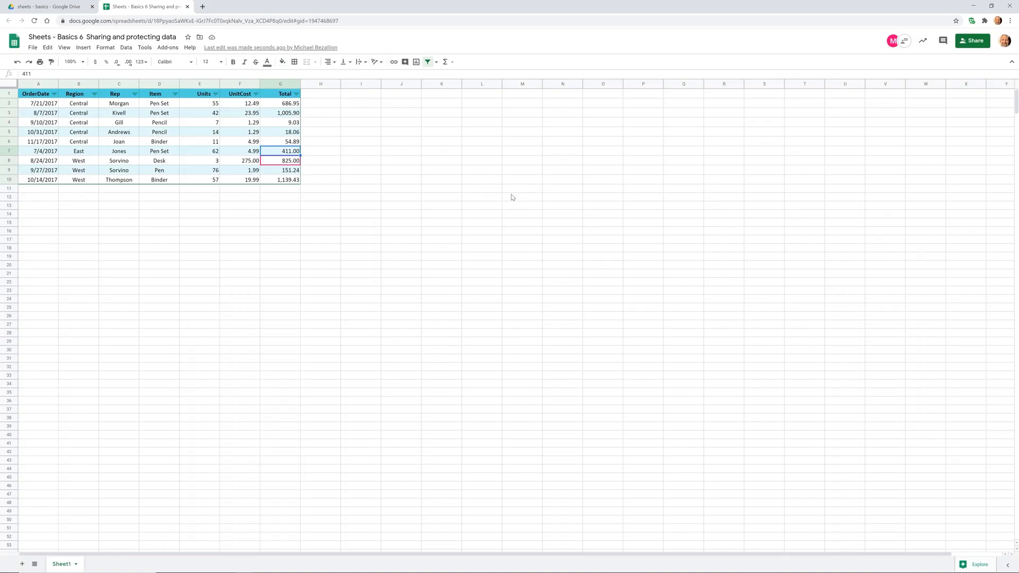
# Switch from the owner's Drive to Google Groups and look at the list of groups.
pyautogui.click(50, 6)
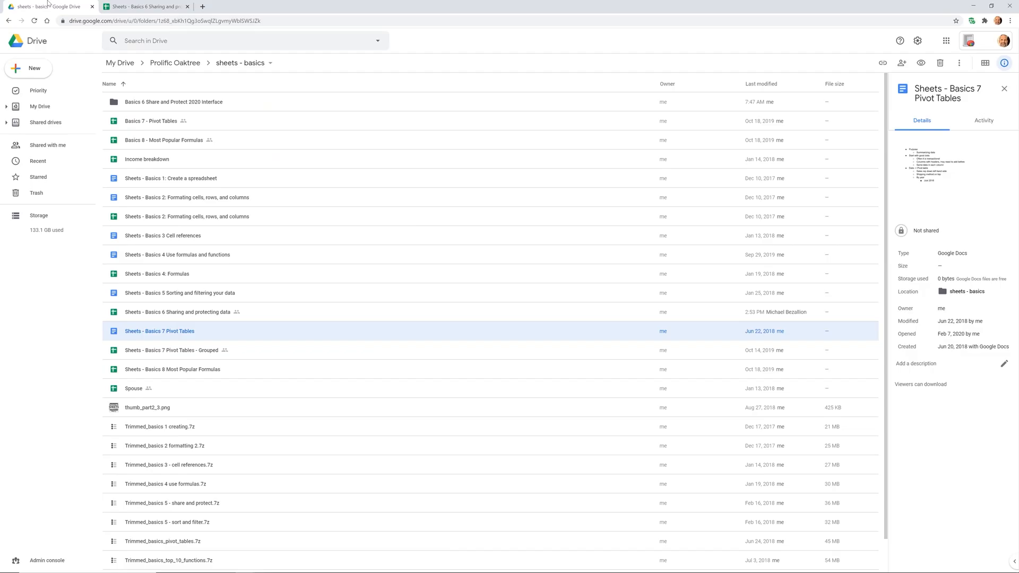
pyautogui.click(949, 42)
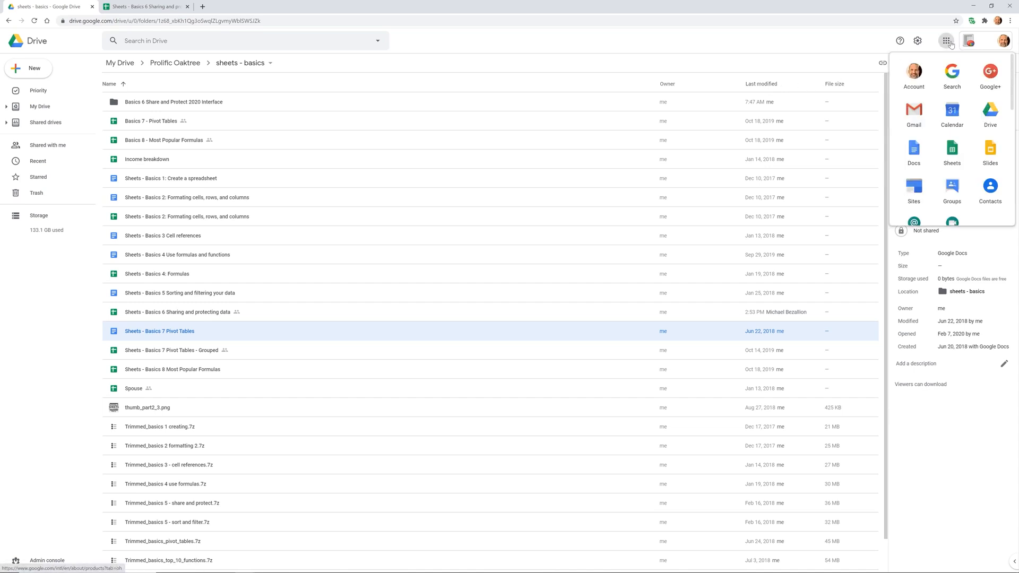
pyautogui.click(952, 187)
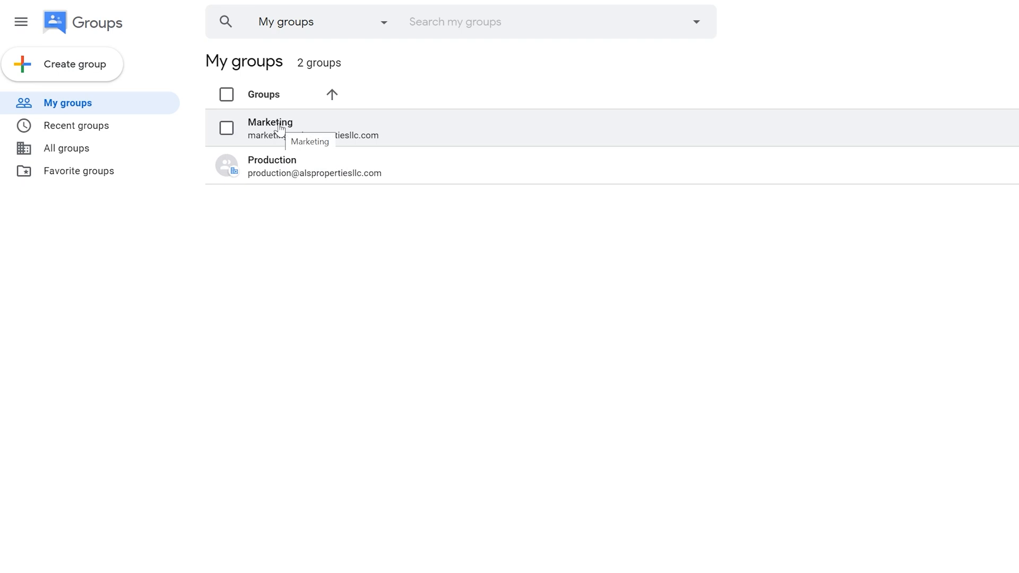
# Return to the spreadsheet and share it with the Marketing group as Editor, with Notify people enabled.
pyautogui.click(222, 8)
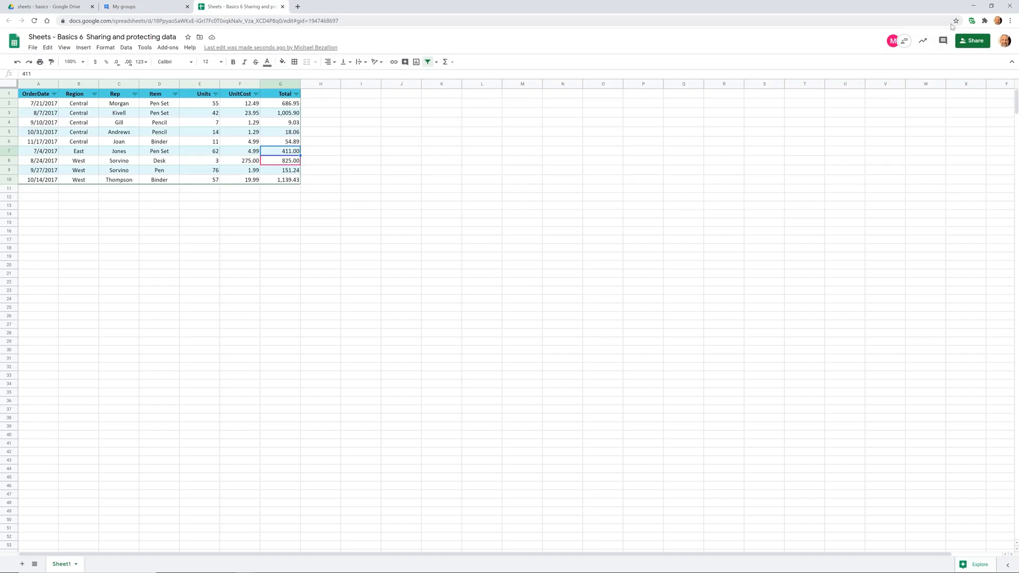
pyautogui.click(973, 40)
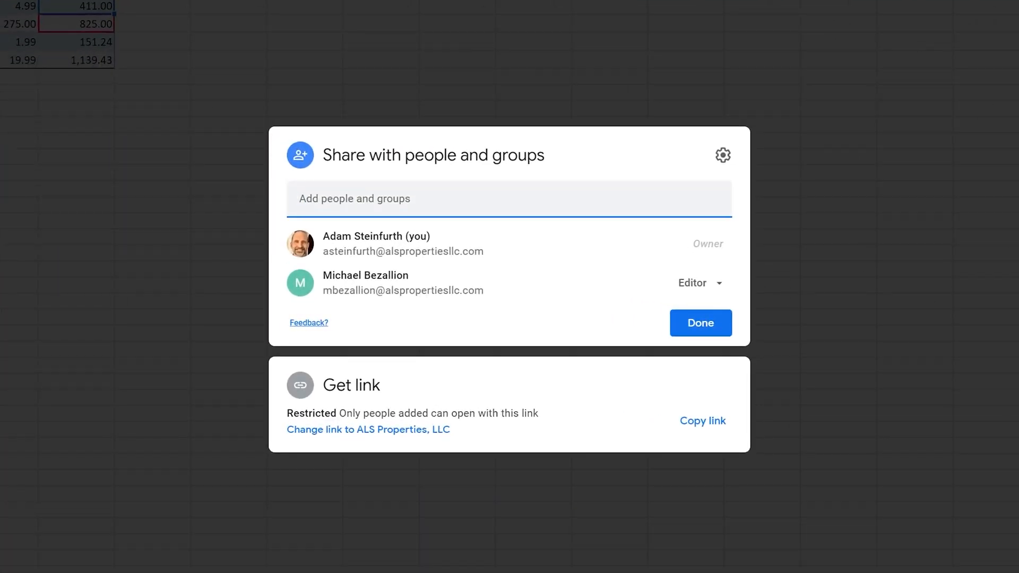
pyautogui.write('mark')
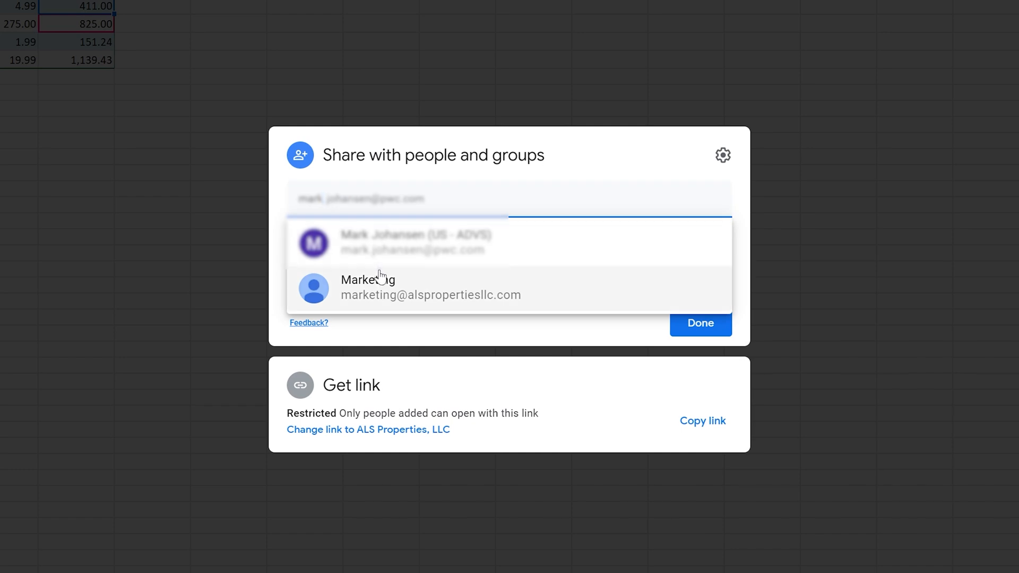
pyautogui.click(382, 282)
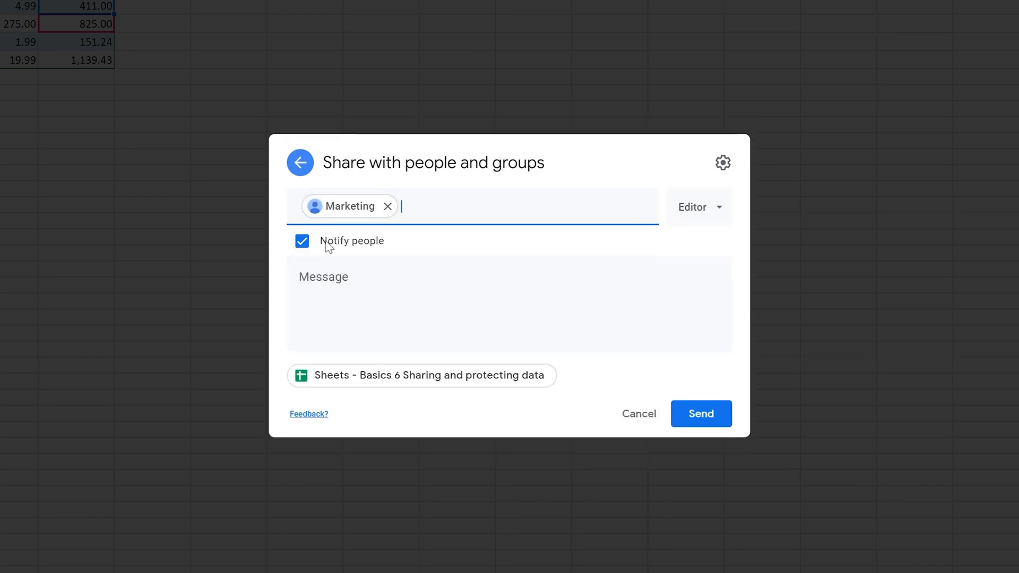
pyautogui.click(700, 212)
pyautogui.click(701, 212)
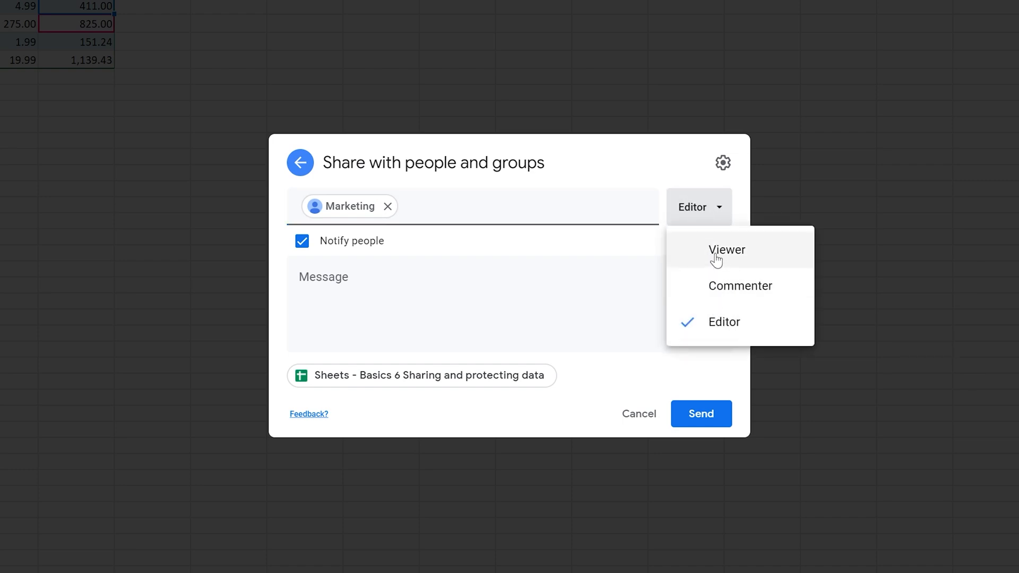
pyautogui.click(525, 190)
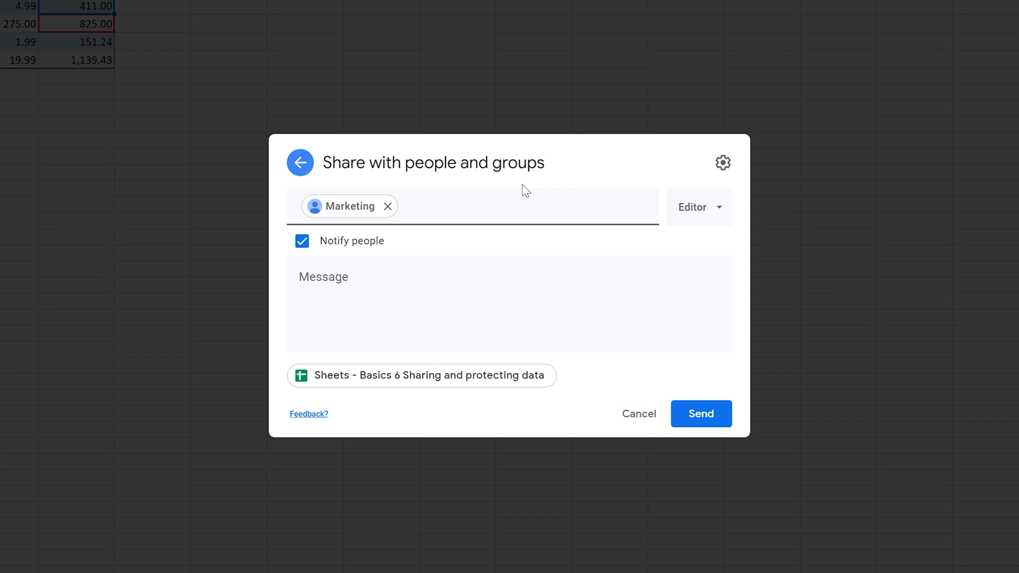
pyautogui.click(699, 417)
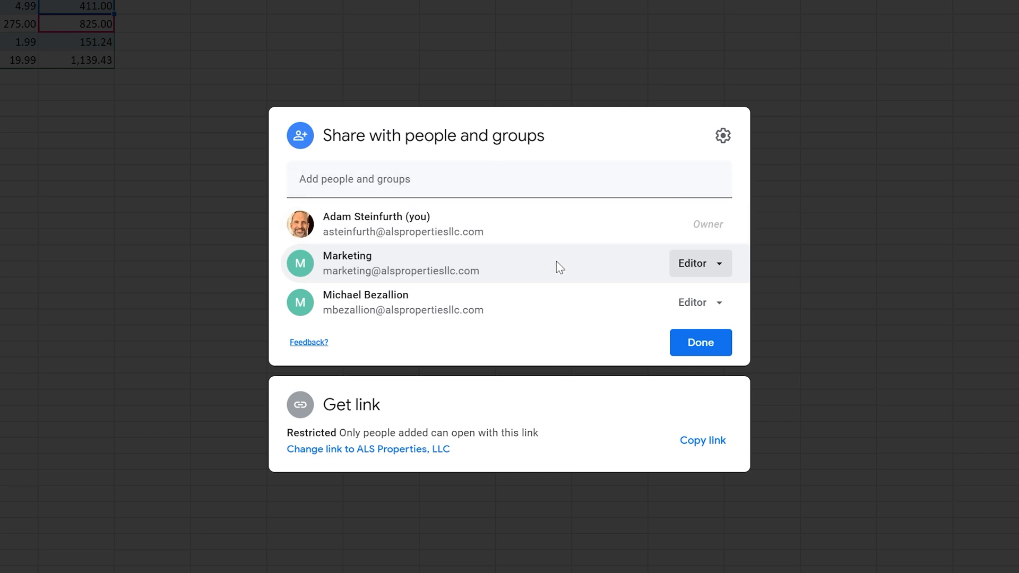
# Give the Marketing group temporary Commenter access expiring on Tue, Aug 4.
pyautogui.click(681, 273)
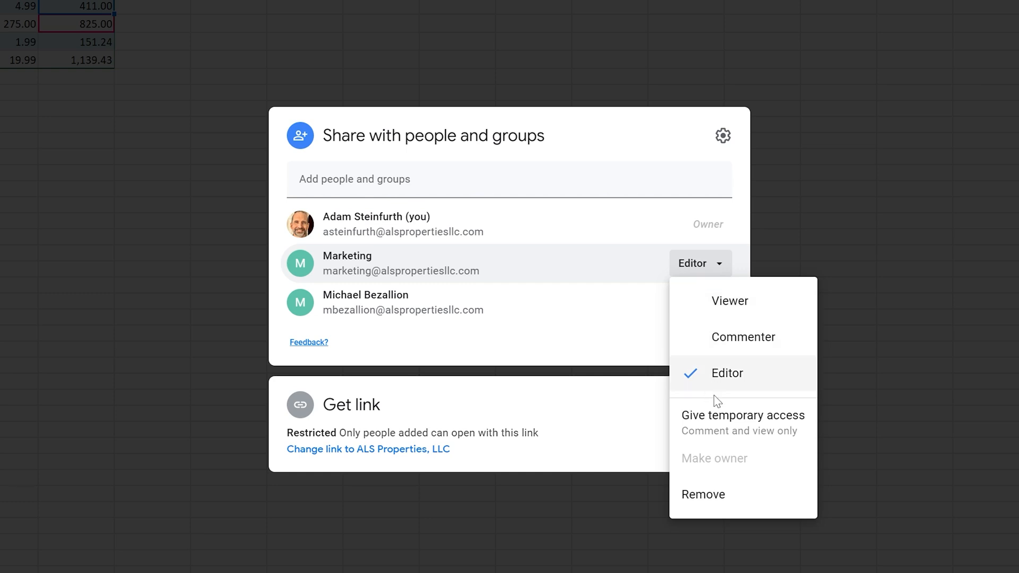
pyautogui.click(716, 425)
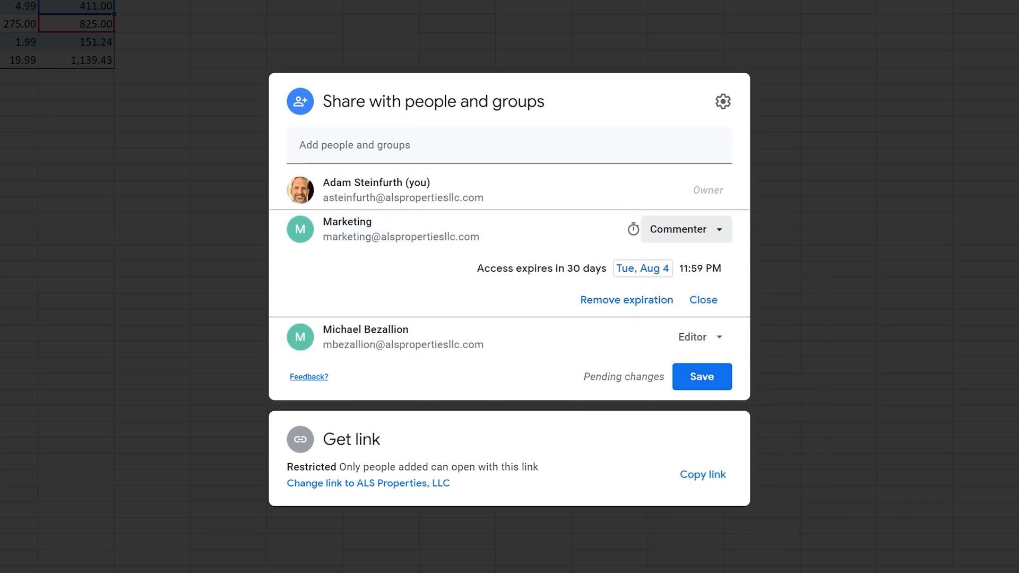
pyautogui.moveTo(508, 269); pyautogui.dragTo(565, 268)
pyautogui.click(642, 268)
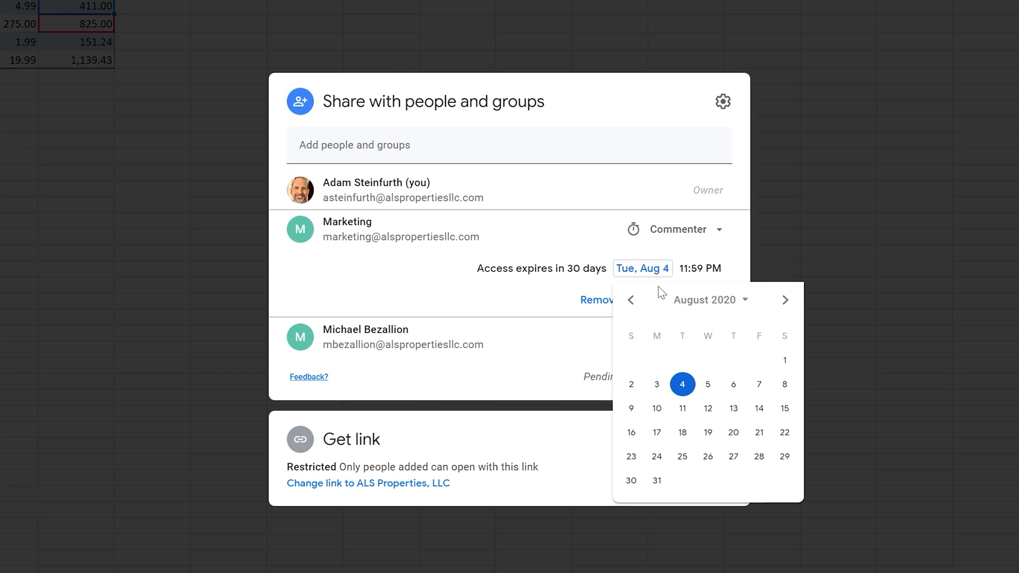
pyautogui.press('Escape')
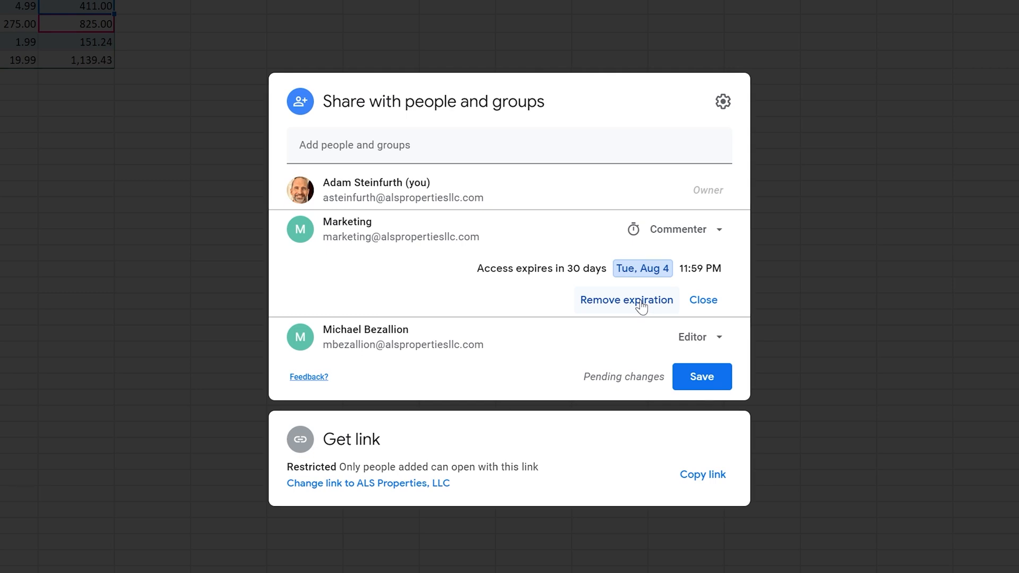
pyautogui.click(570, 291)
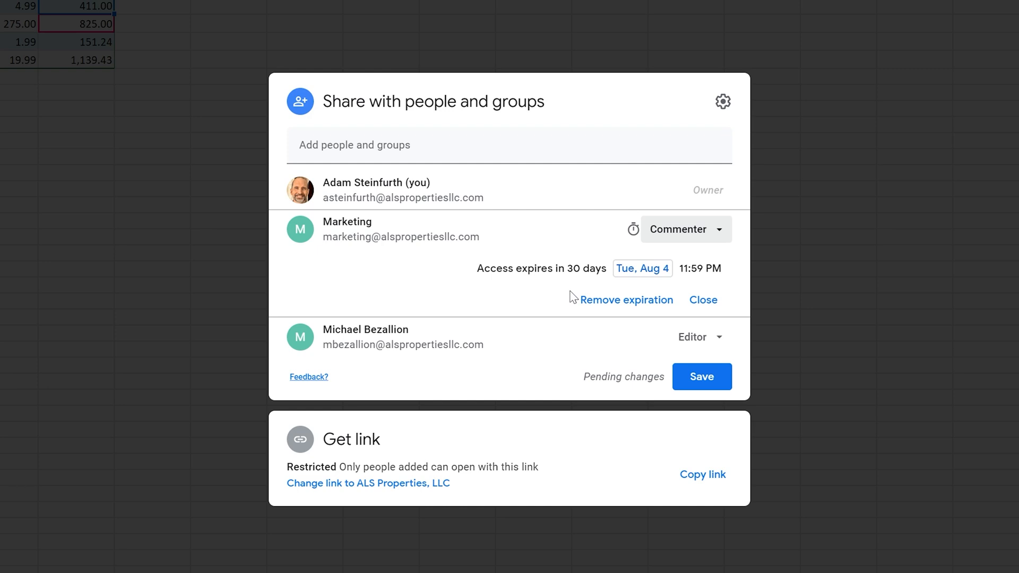
pyautogui.click(704, 301)
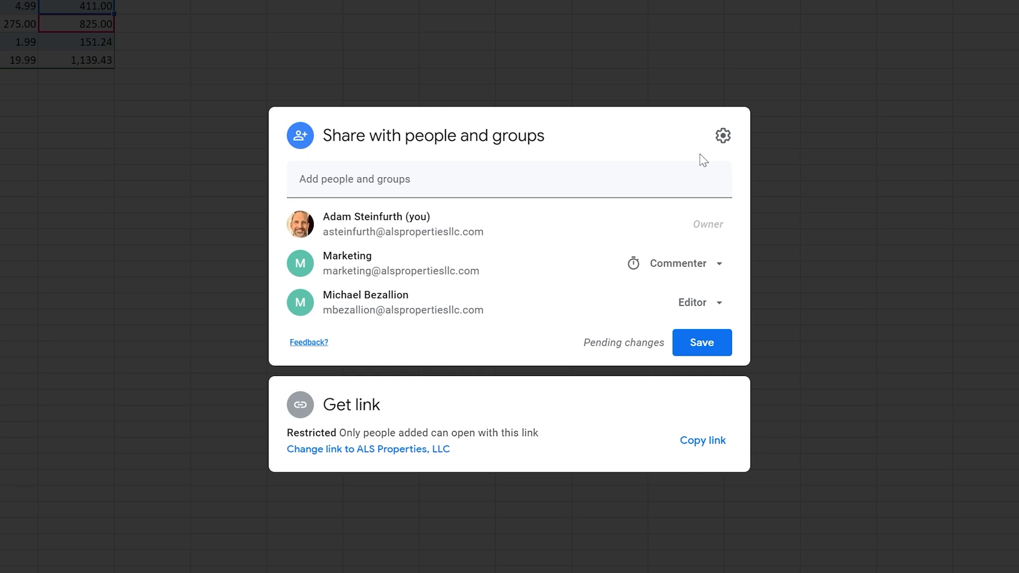
# Examine the sharing settings covering editors' right to share and the download, print and copy option for viewers and commenters.
pyautogui.click(722, 136)
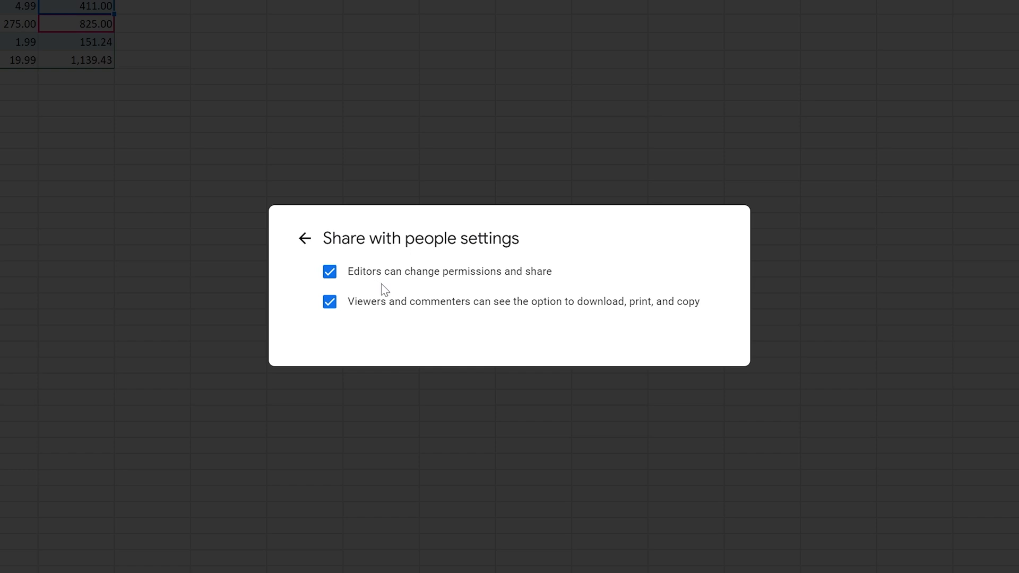
pyautogui.moveTo(419, 305); pyautogui.dragTo(336, 313)
pyautogui.click(596, 306)
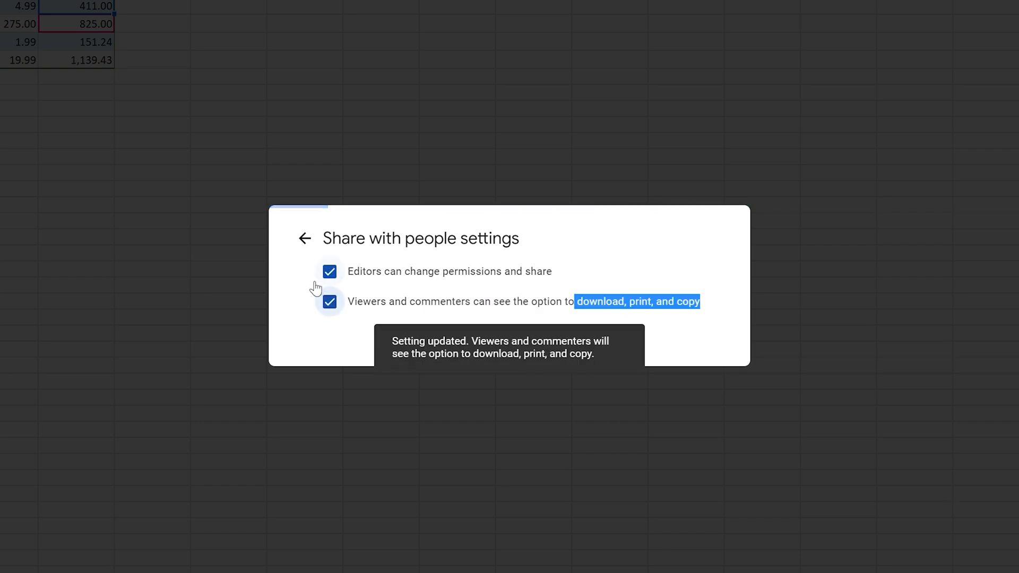
pyautogui.click(306, 240)
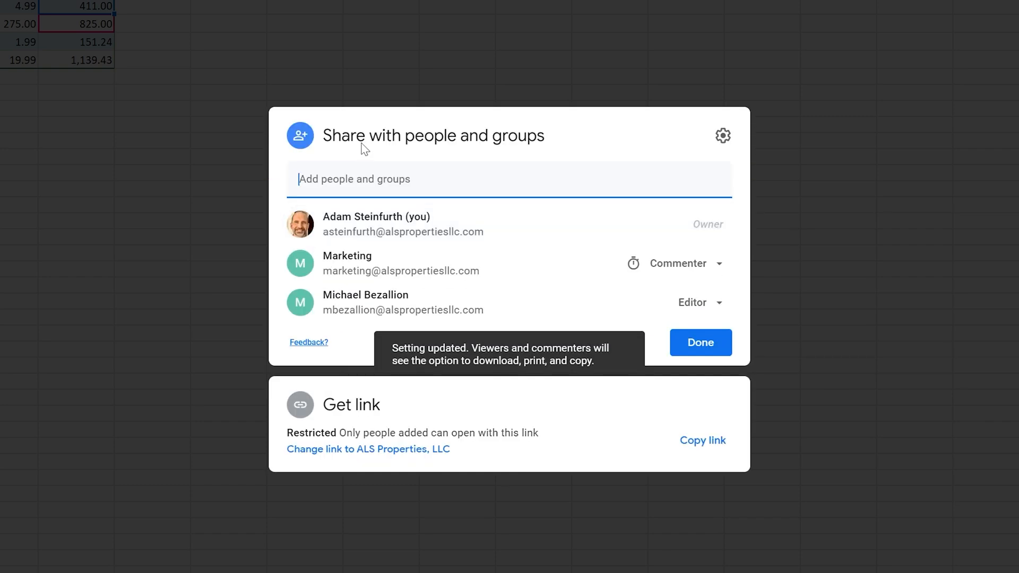
# Compare the people-and-groups sharing options with the link-sharing options for the spreadsheet.
pyautogui.click(350, 142)
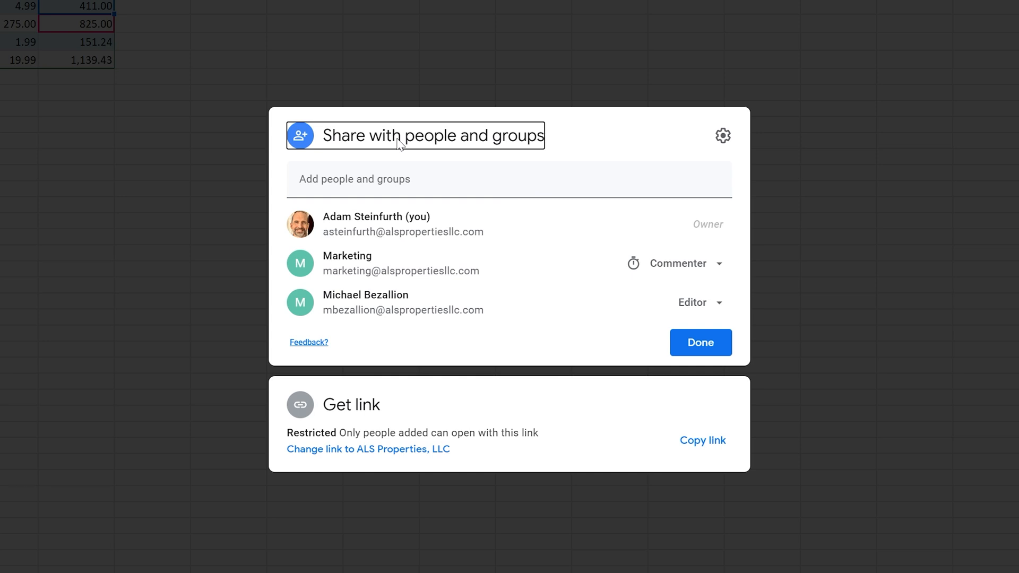
pyautogui.click(364, 413)
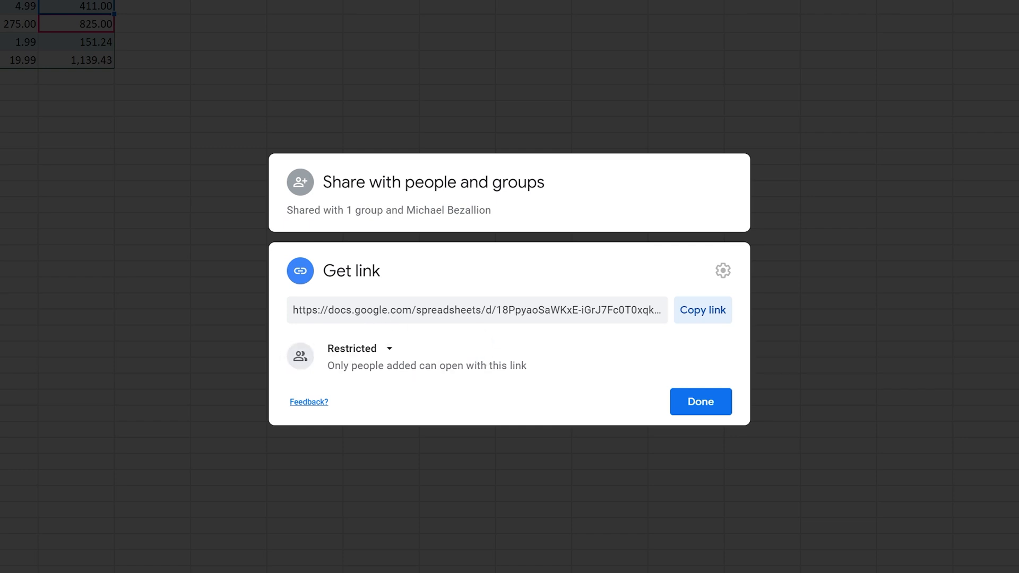
pyautogui.click(382, 312)
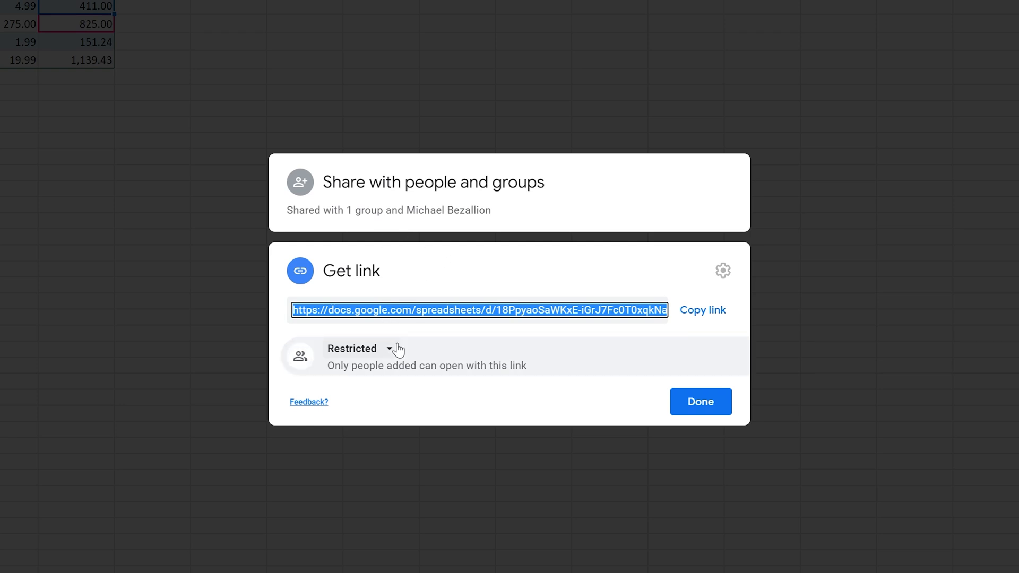
pyautogui.click(407, 187)
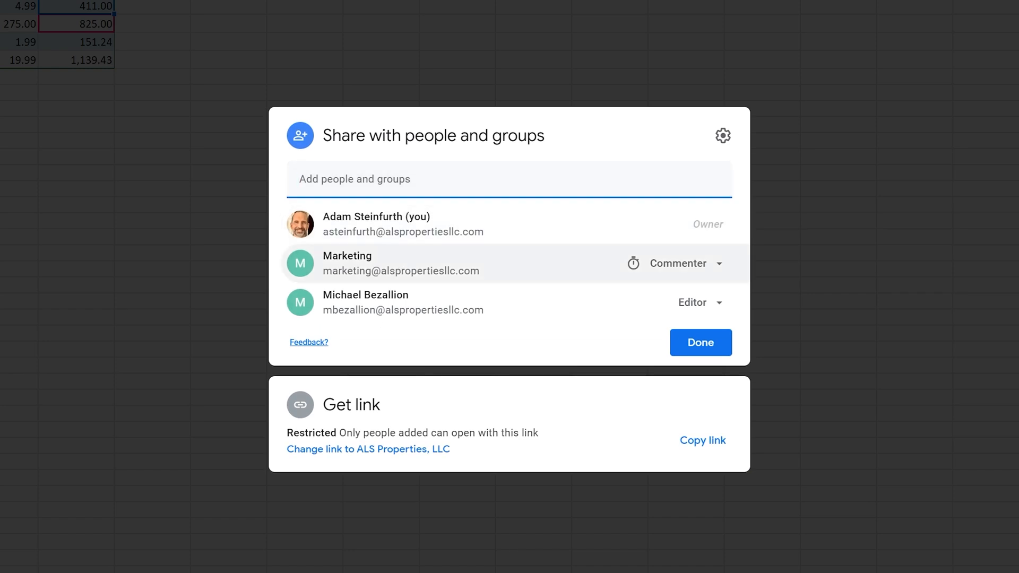
pyautogui.moveTo(403, 269)
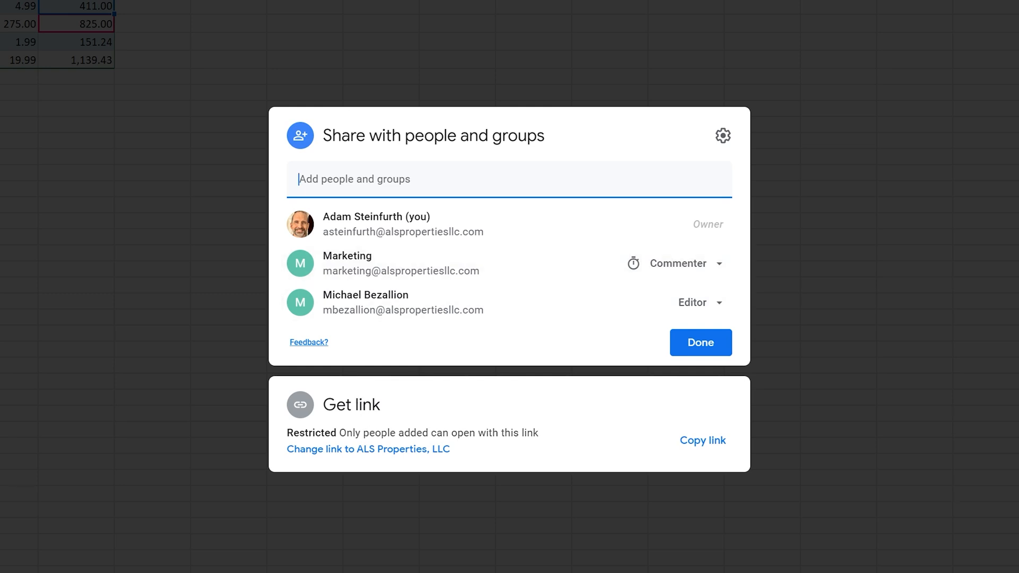
# Set the spreadsheet's link access to ALS Properties, LLC and look at the available link roles.
pyautogui.moveTo(339, 431); pyautogui.dragTo(490, 428)
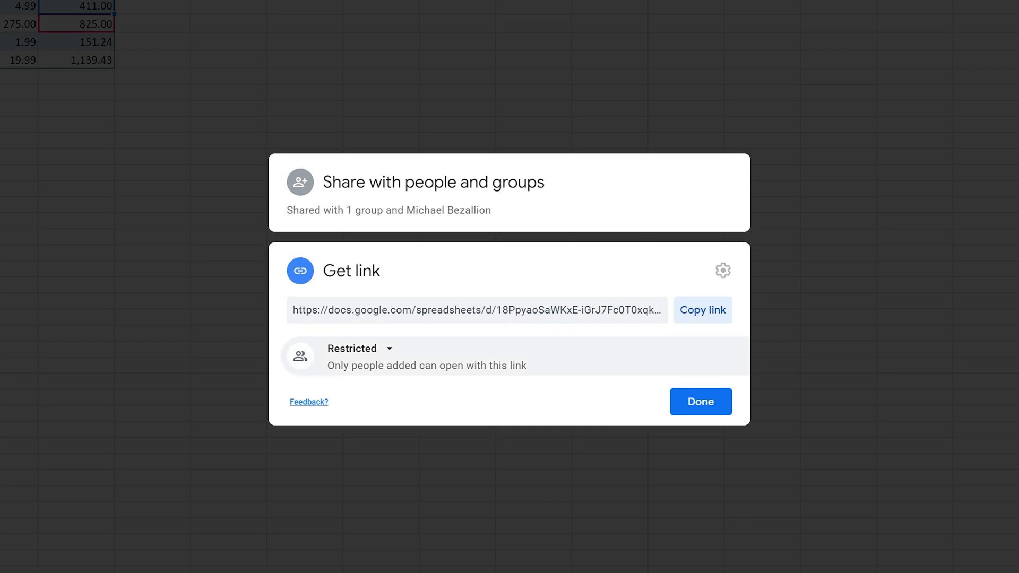
pyautogui.click(388, 356)
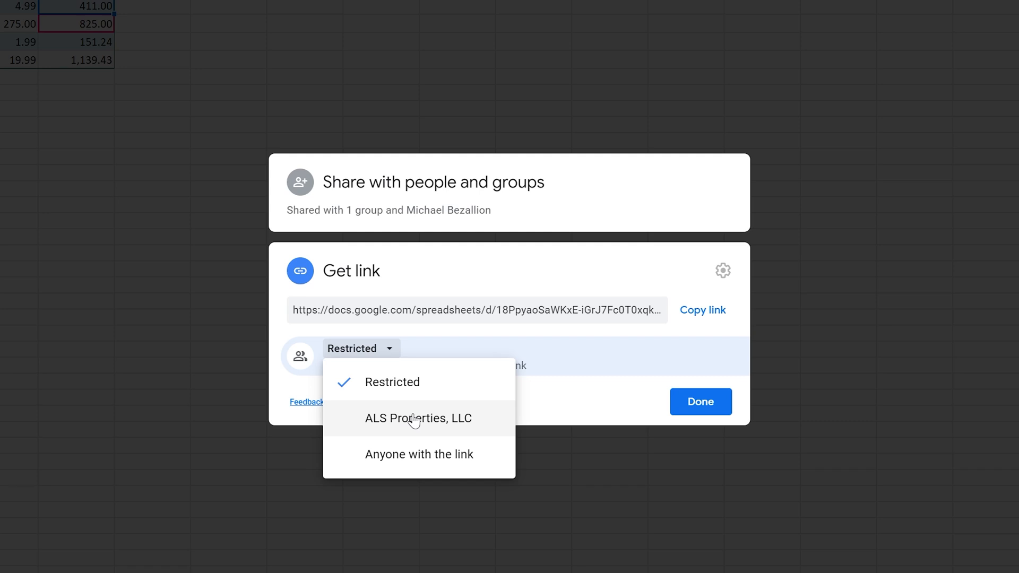
pyautogui.click(415, 420)
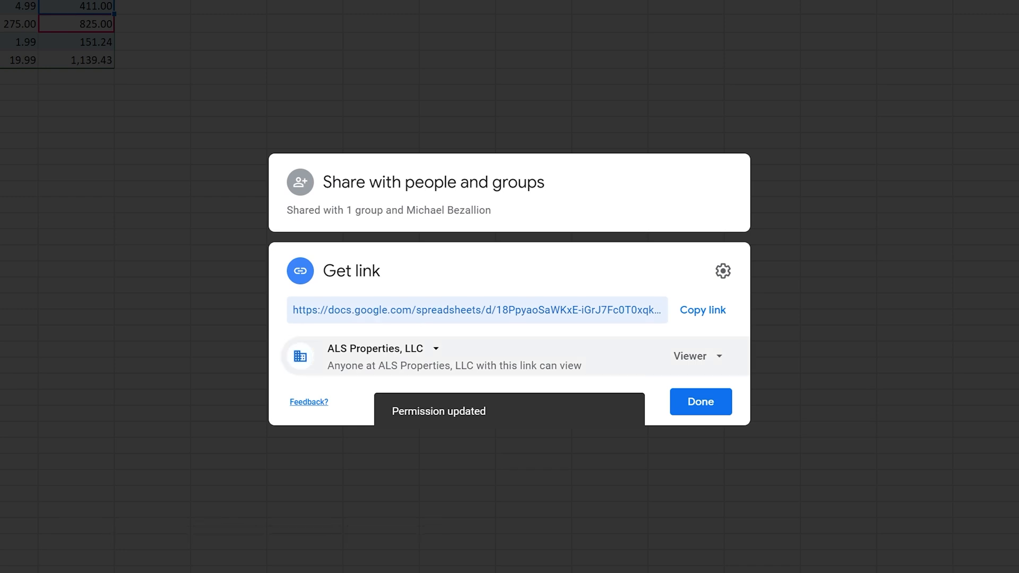
pyautogui.click(683, 354)
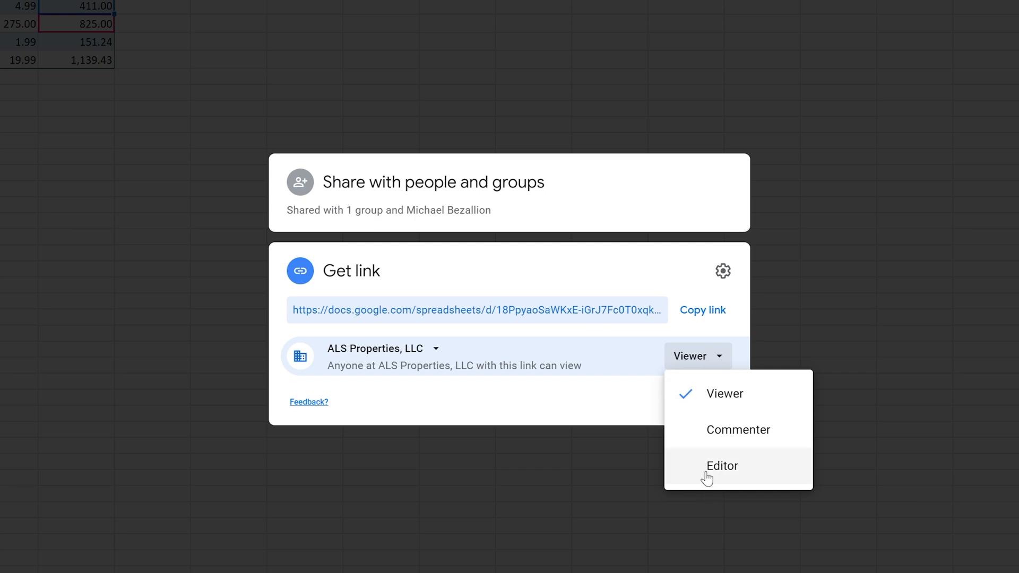
pyautogui.click(620, 337)
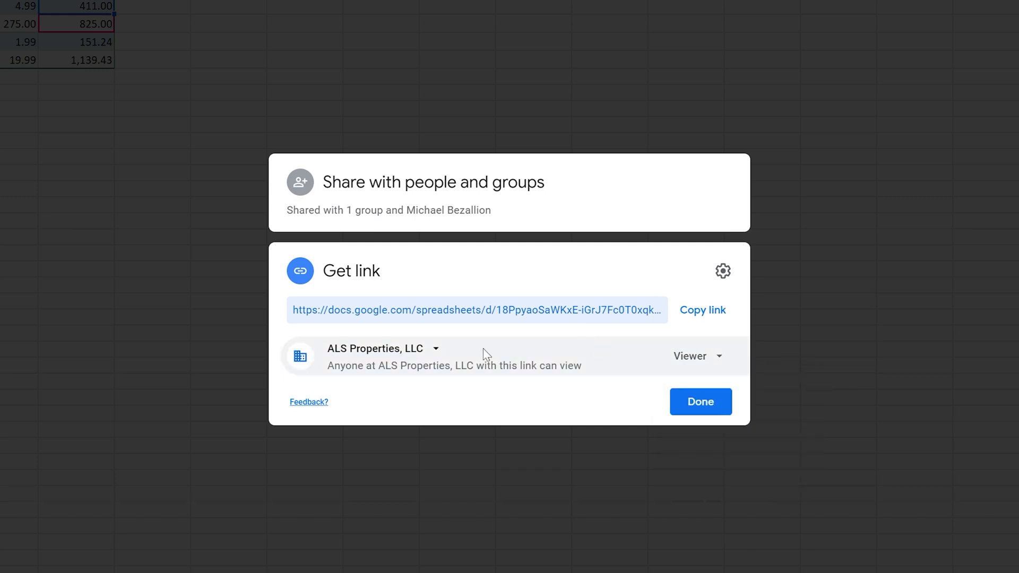
# Set the spreadsheet's general link access to Anyone with the link, with the Editor role.
pyautogui.click(417, 355)
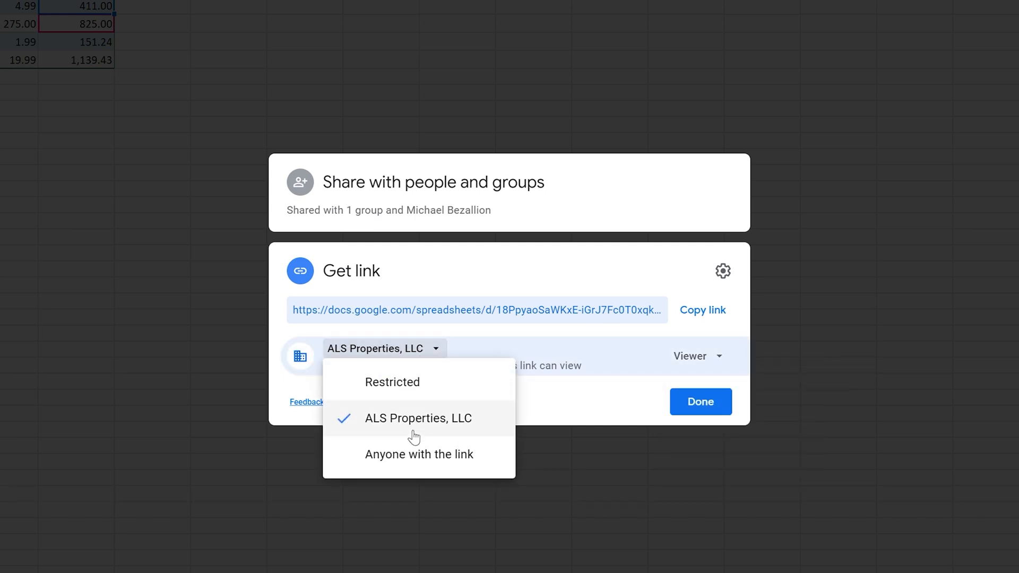
pyautogui.click(416, 455)
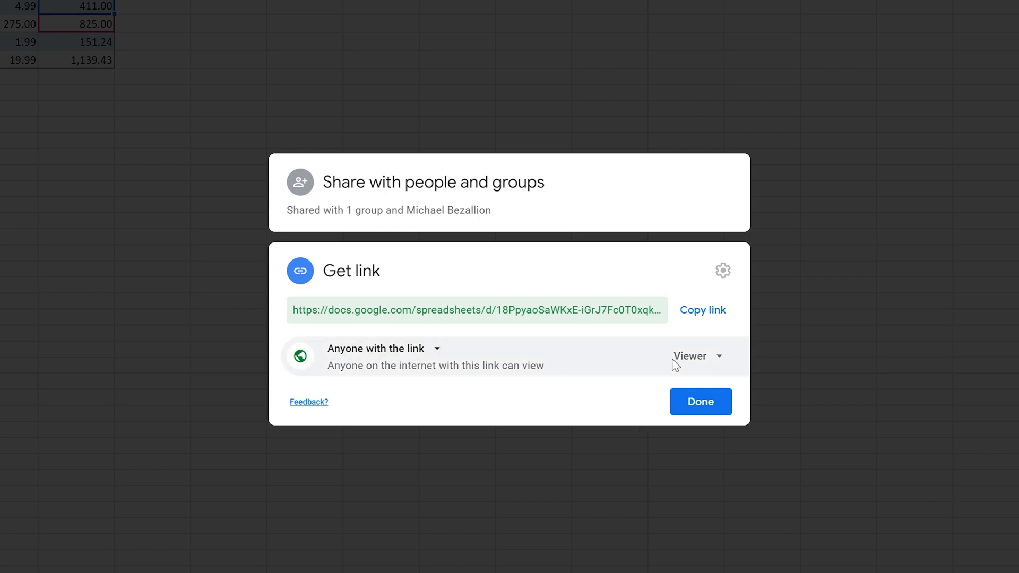
pyautogui.click(700, 361)
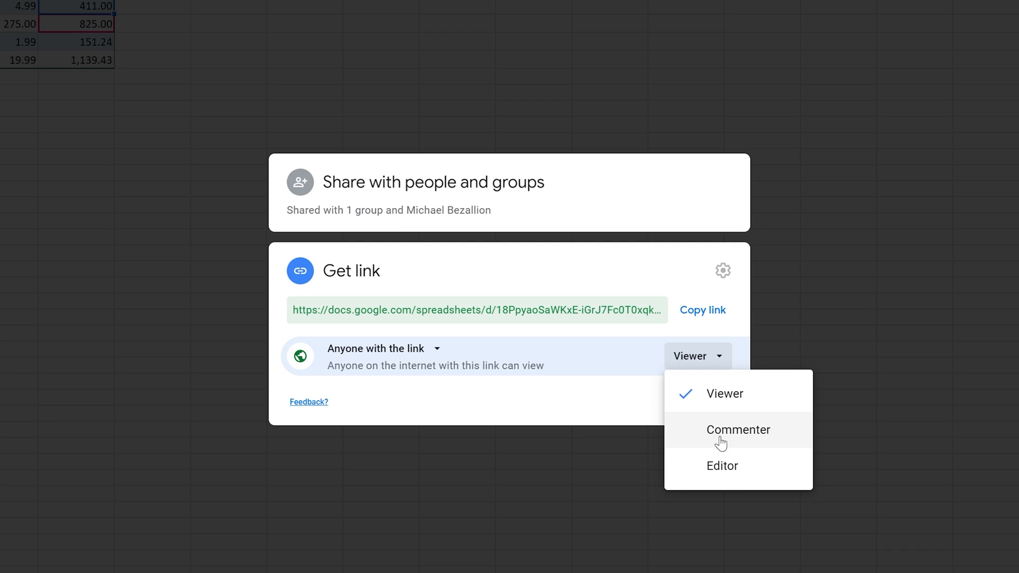
pyautogui.click(728, 466)
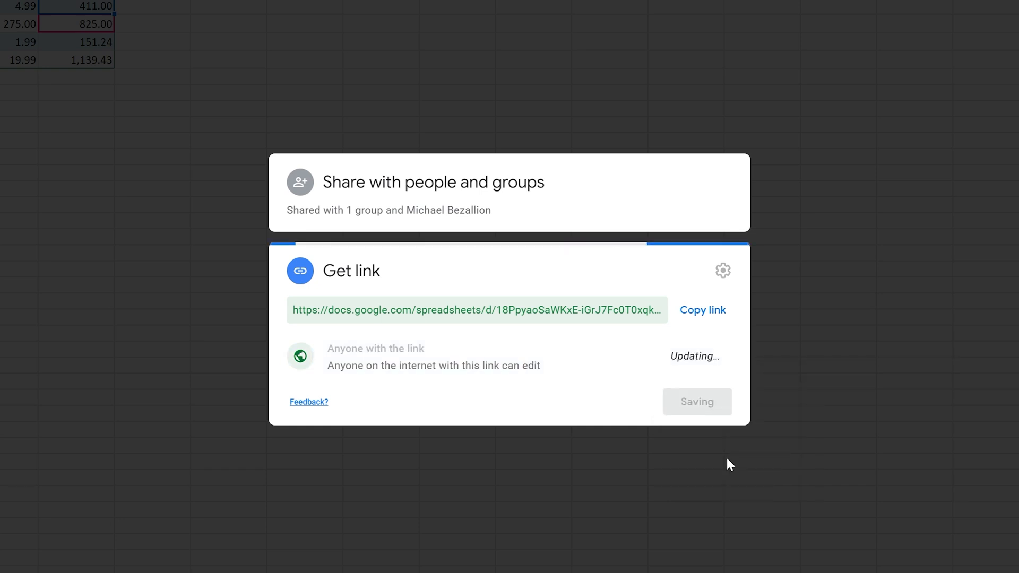
# Copy the spreadsheet's sharing link and open it in a new incognito window.
pyautogui.click(699, 319)
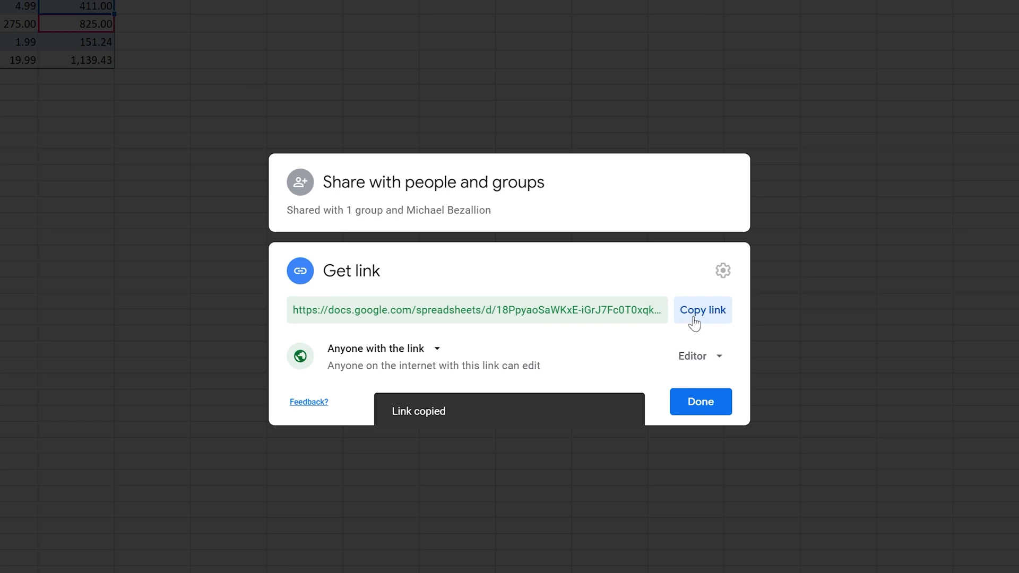
pyautogui.click(1010, 21)
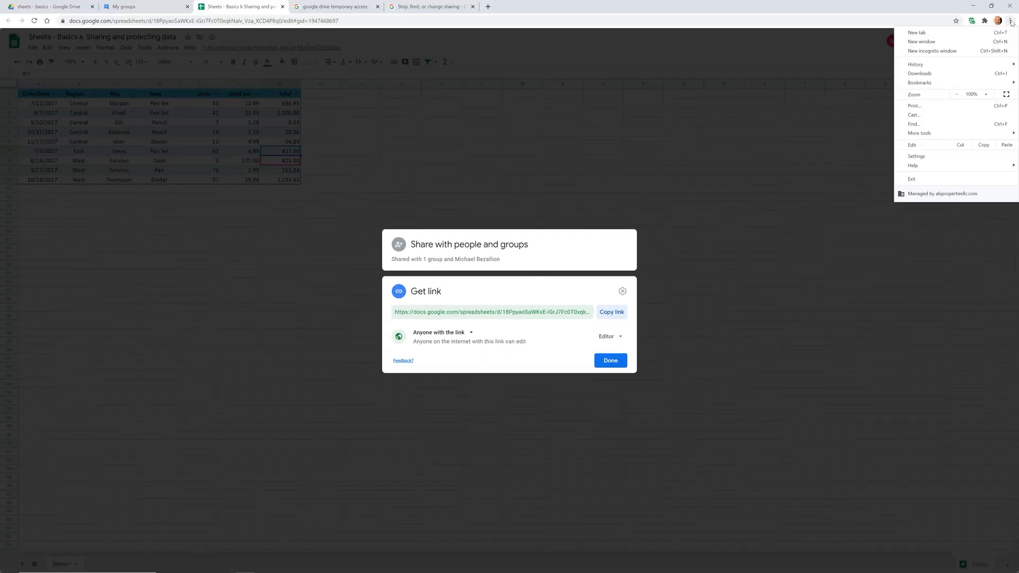
pyautogui.click(964, 51)
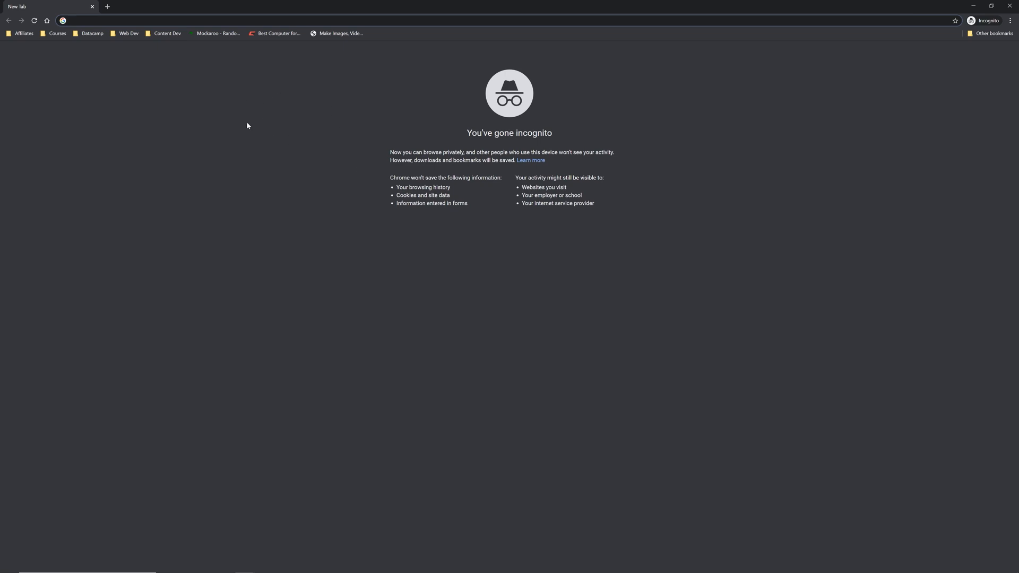
pyautogui.hotkey('ctrl', 'v')
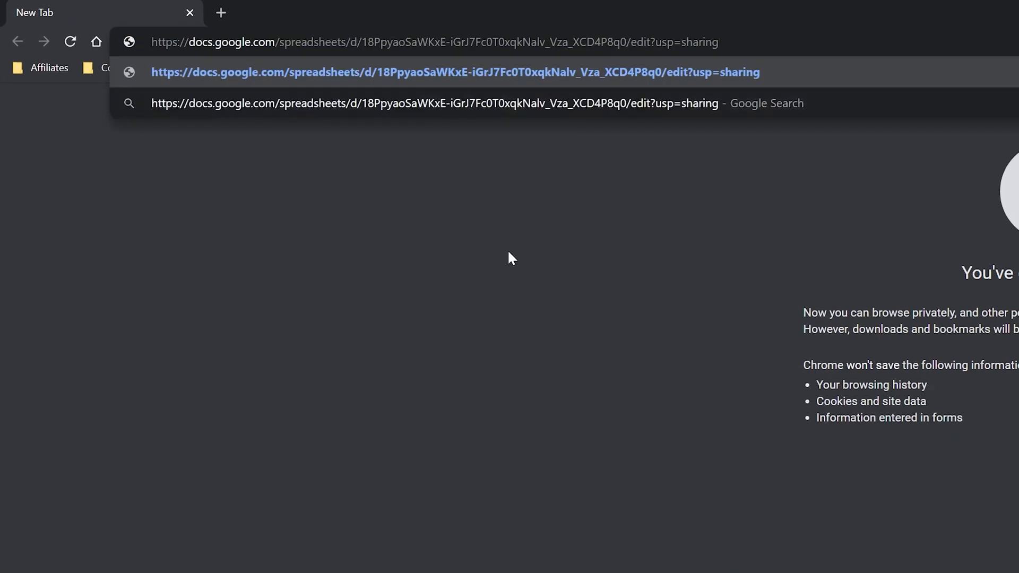
pyautogui.press('Return')
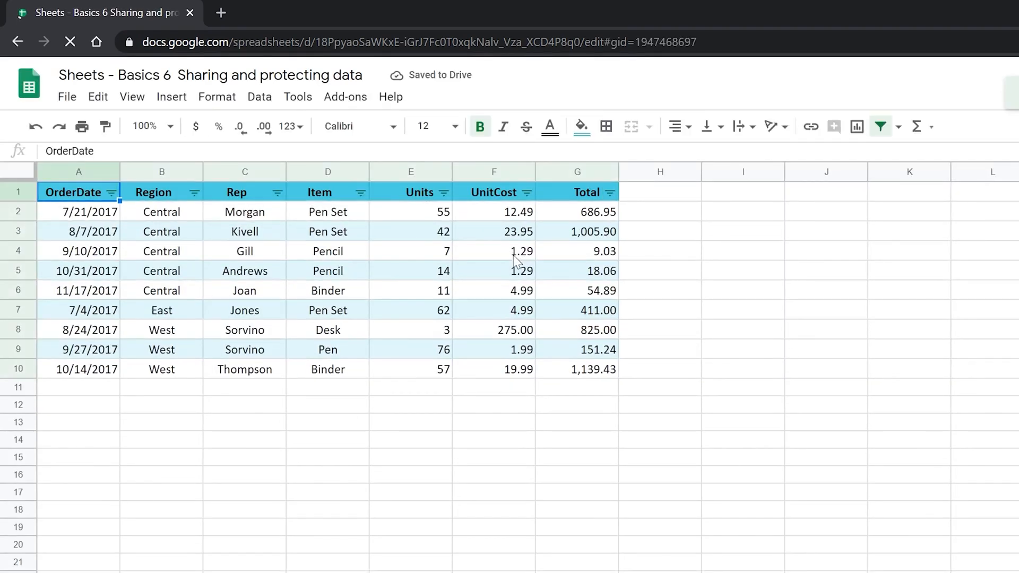
# Set the Total in cell G5 to 19 as the anonymous editor and reselect the cell.
pyautogui.click(605, 273)
pyautogui.write('19')
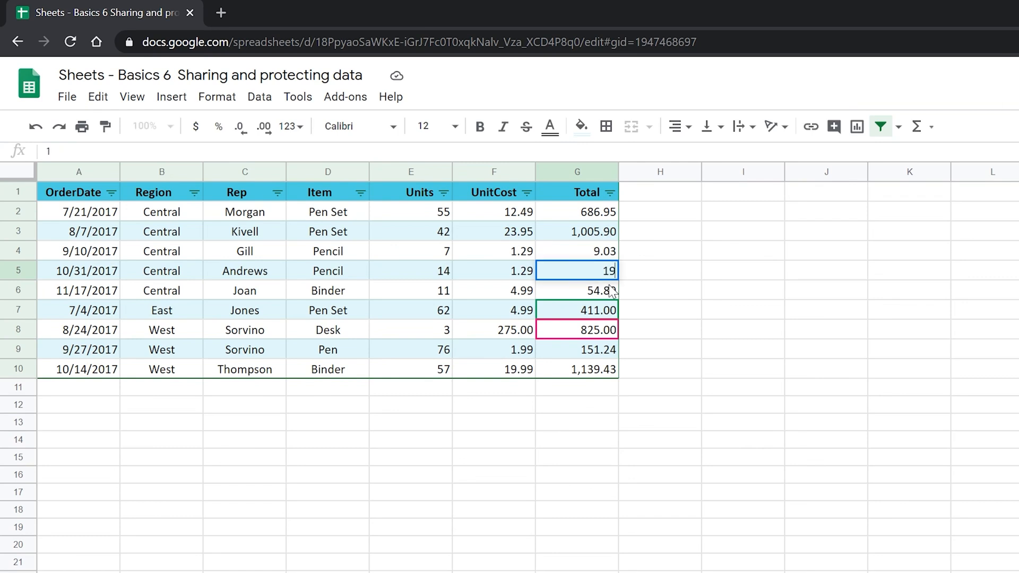
pyautogui.press('Return')
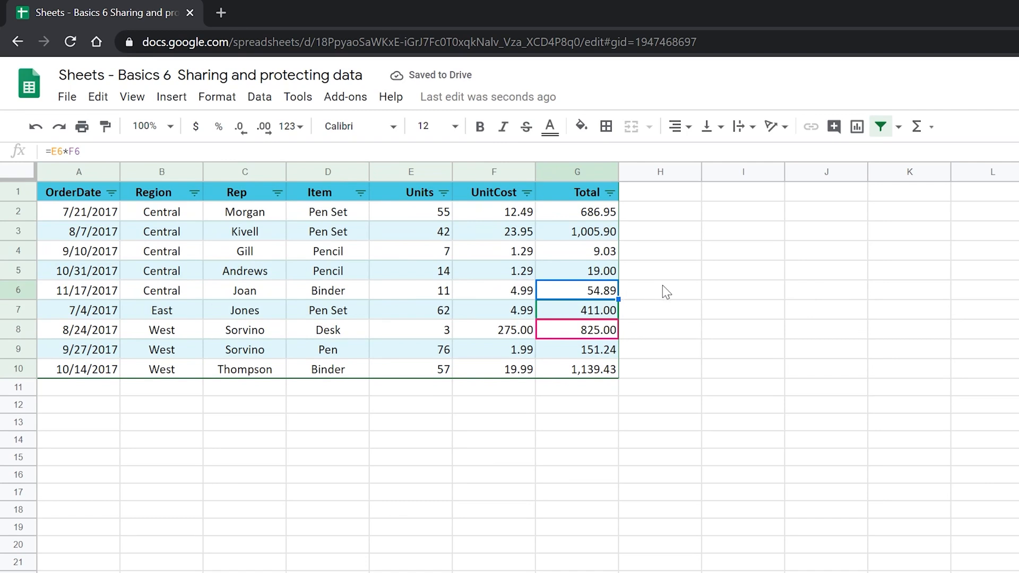
pyautogui.click(616, 279)
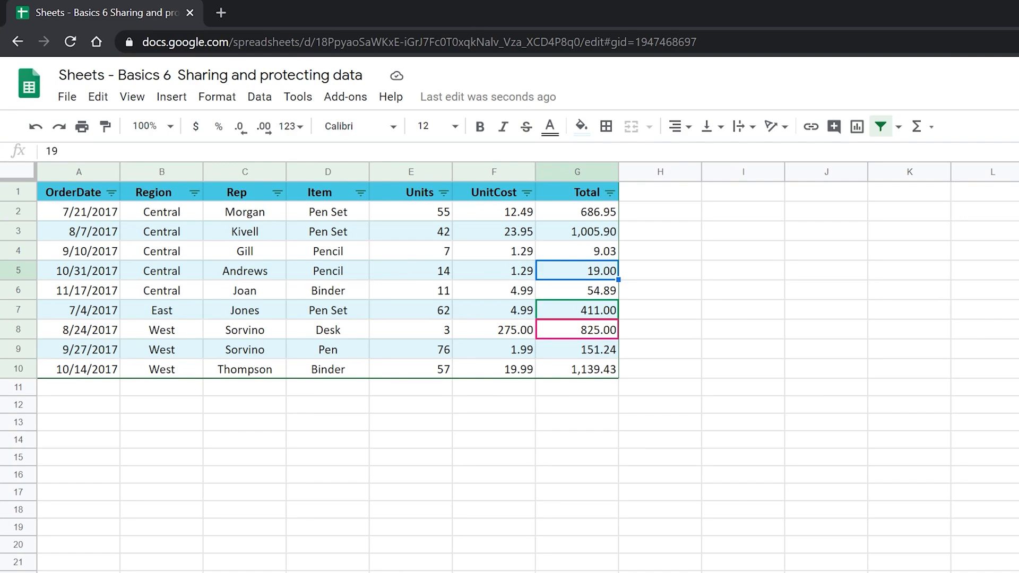
# Return to the owner's window, close the sharing dialog and identify the other people currently in the spreadsheet.
pyautogui.hotkey('alt', 'Tab')
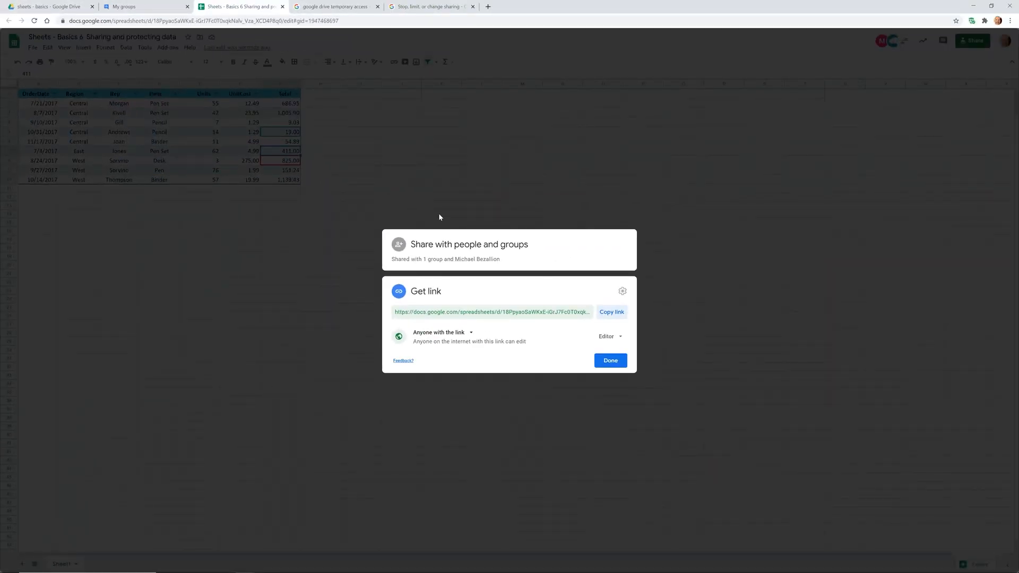
pyautogui.click(439, 214)
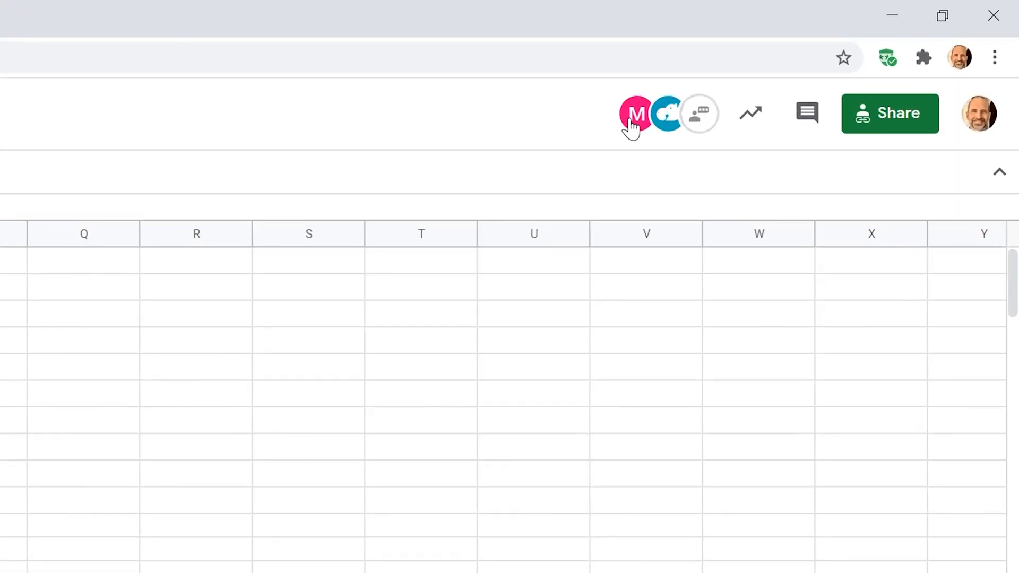
pyautogui.moveTo(879, 46)
pyautogui.moveTo(645, 126)
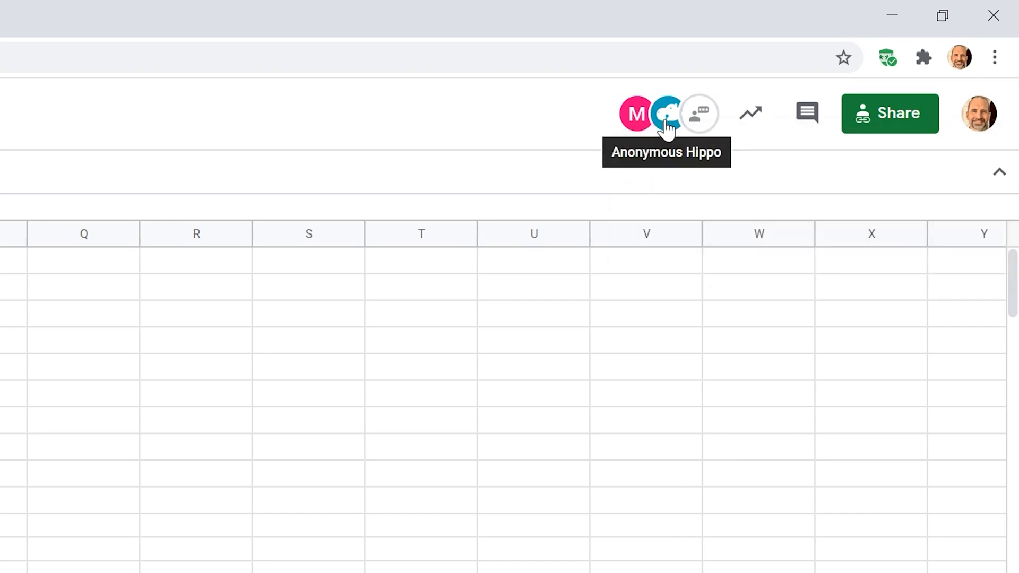
# Open the activity dashboard and examine all viewers at ALS Properties, LLC and the viewer trend.
pyautogui.click(751, 123)
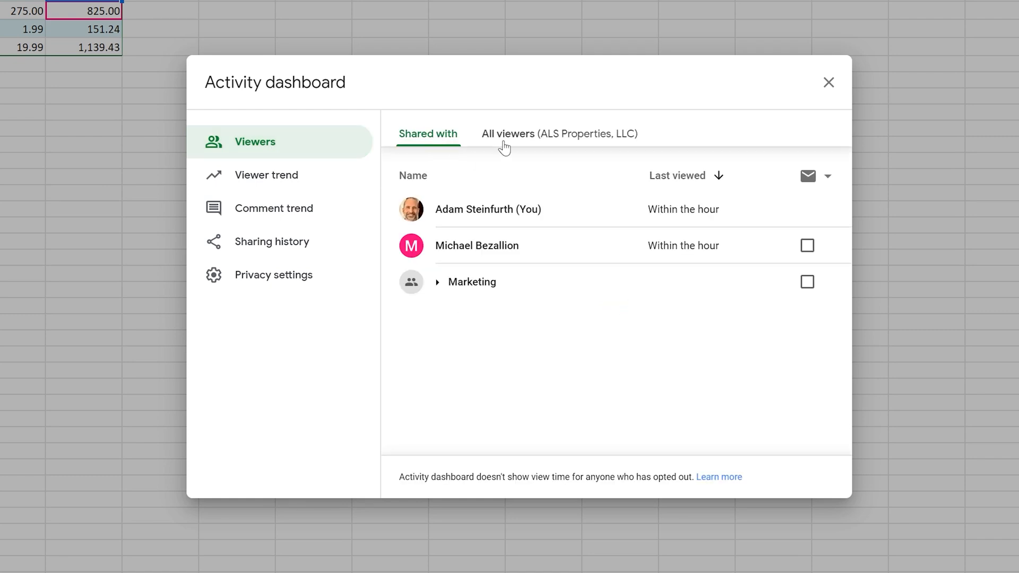
pyautogui.click(505, 146)
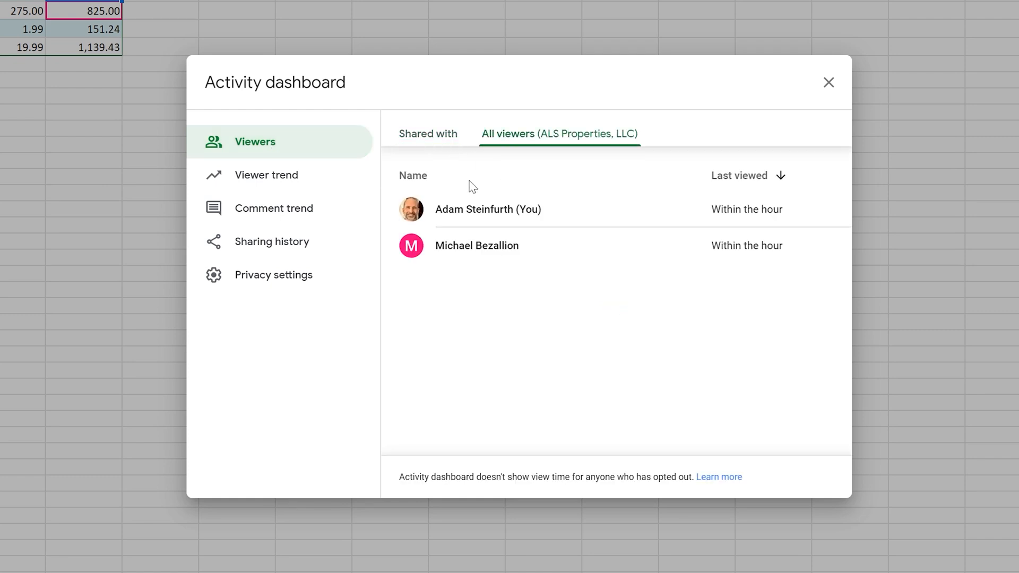
pyautogui.click(294, 187)
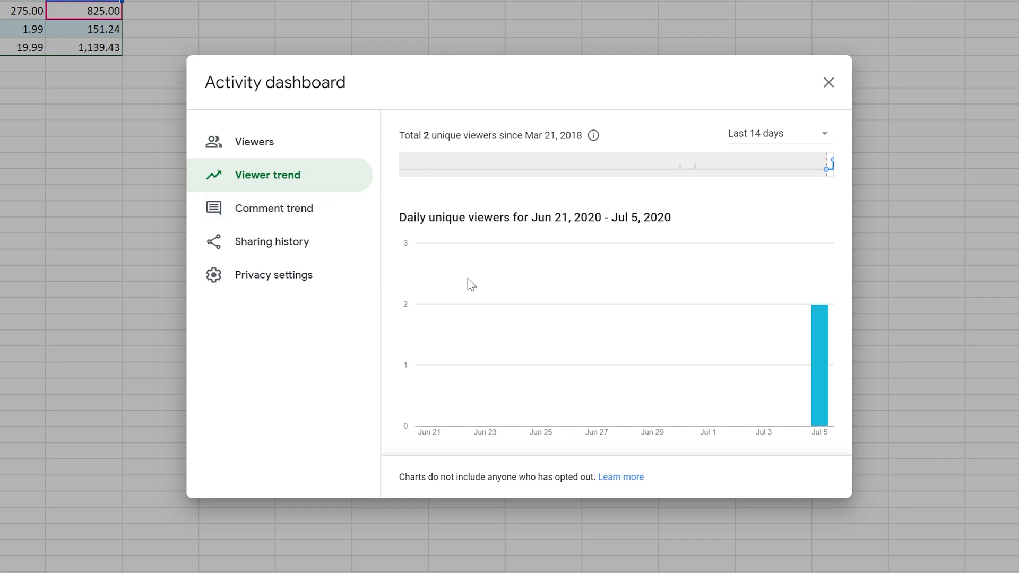
# Examine the spreadsheet's sharing history, reading down through the earlier permission changes.
pyautogui.click(283, 245)
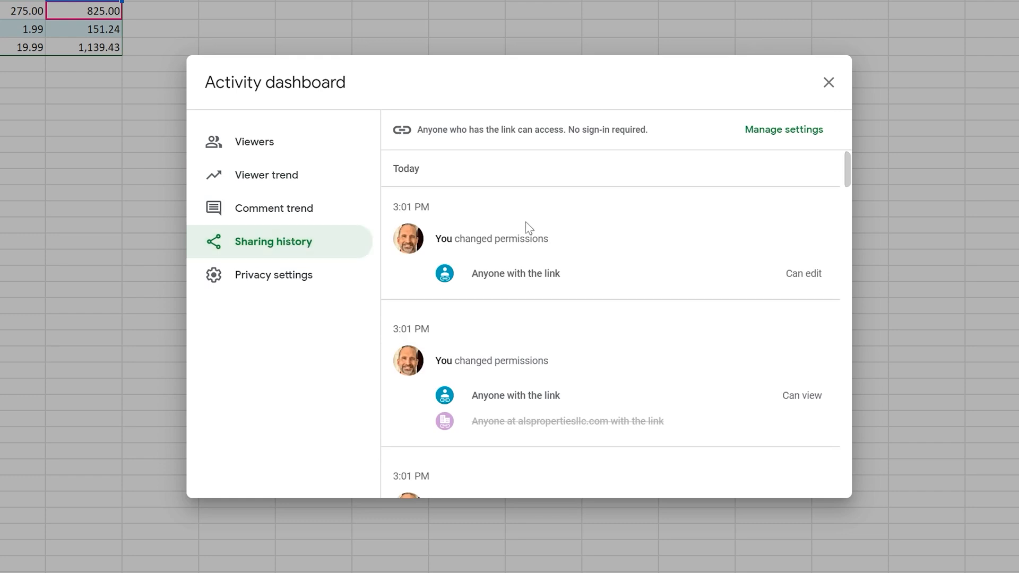
pyautogui.scroll(-5, 527, 223)
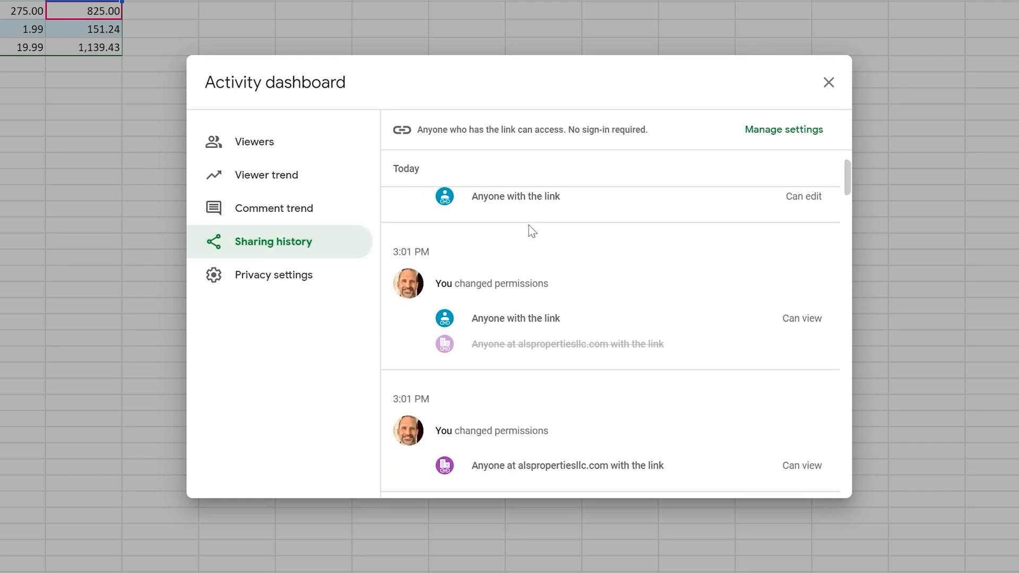
pyautogui.scroll(-8, 531, 229)
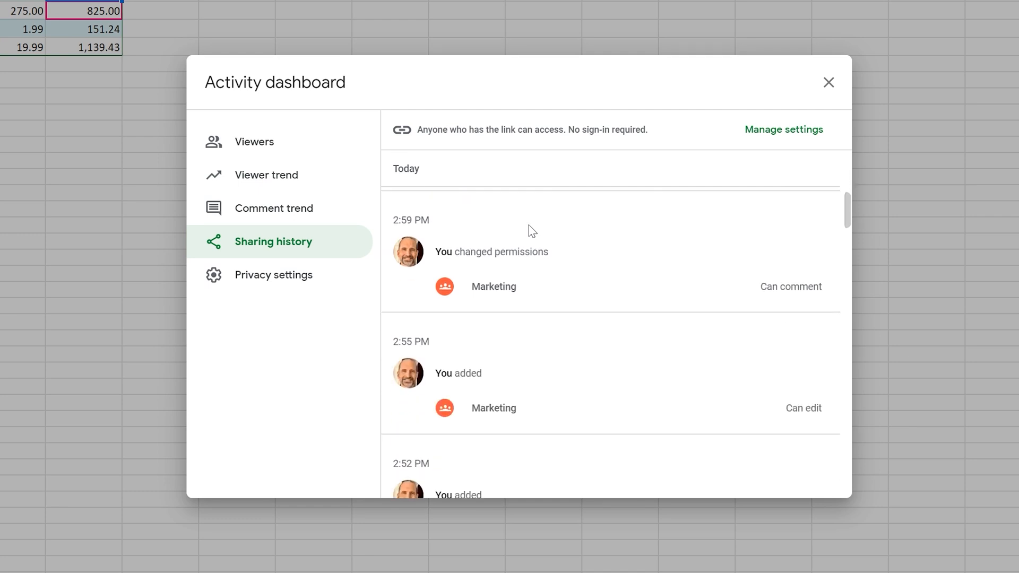
pyautogui.scroll(-2, 530, 229)
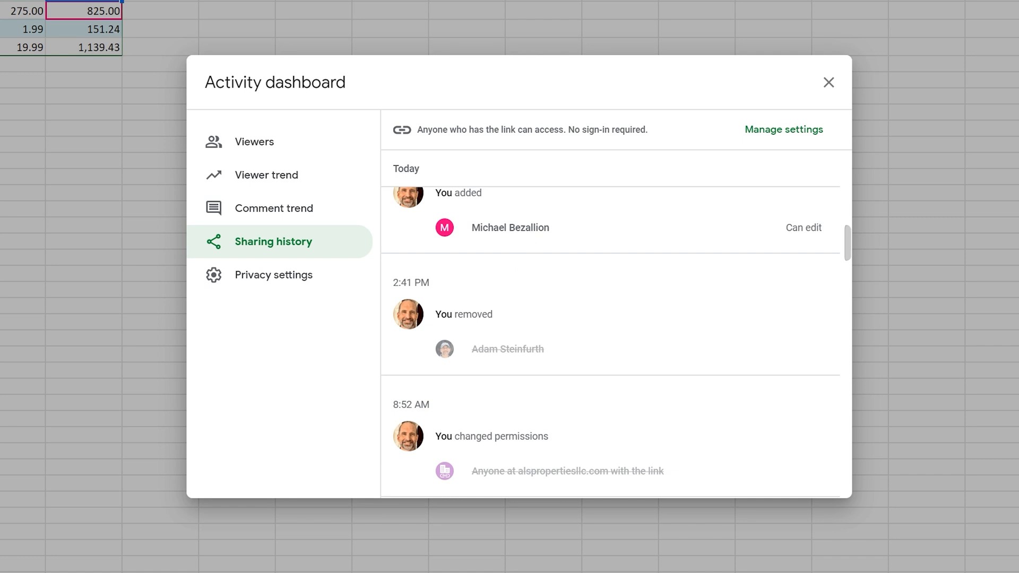
# Look at the view history privacy settings, leave them without saving and close the activity dashboard.
pyautogui.click(285, 280)
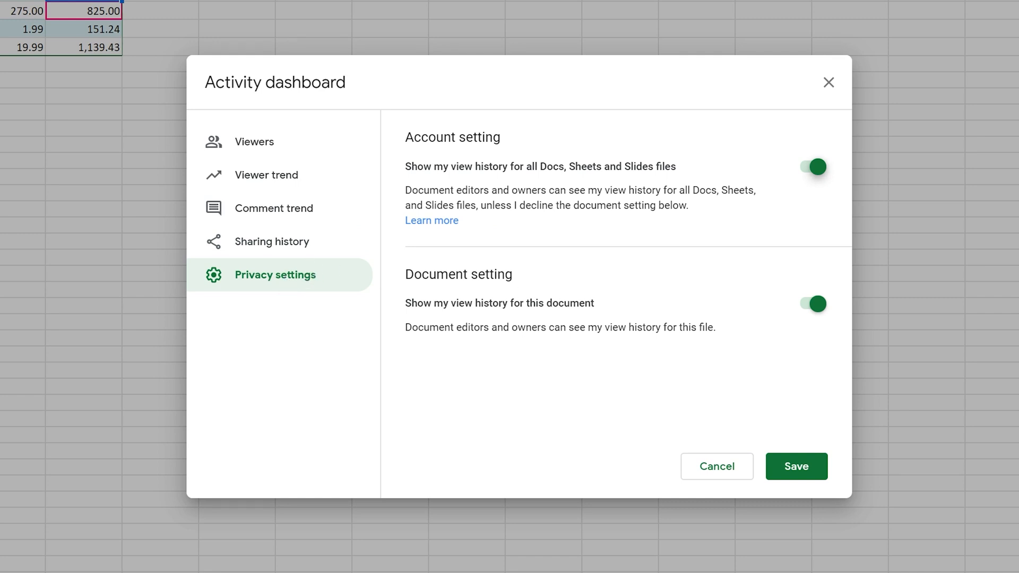
pyautogui.click(713, 468)
pyautogui.click(829, 84)
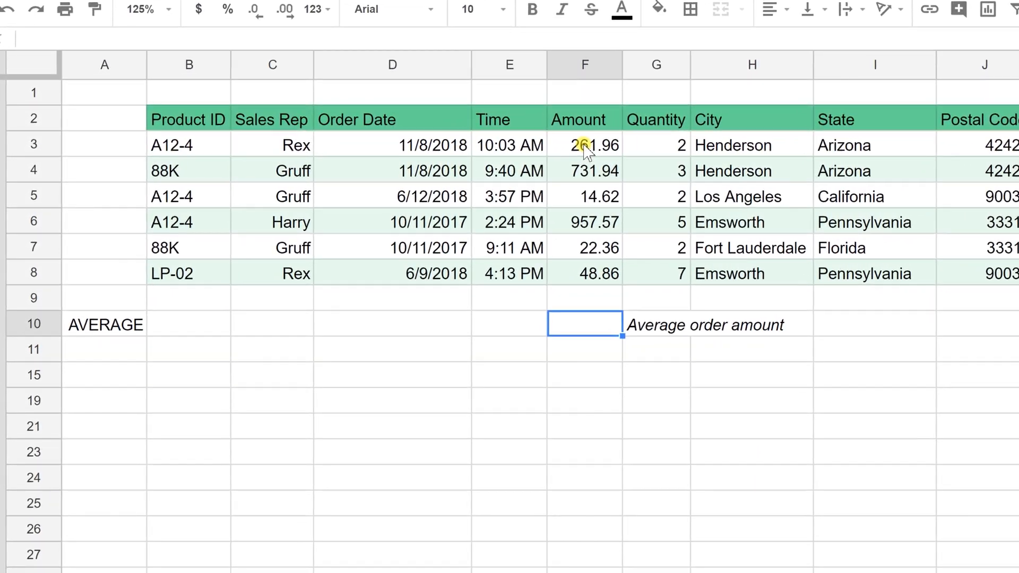
# Select the order amounts in F3:F8 of the Most Popular Formulas spreadsheet to check their sum.
pyautogui.moveTo(587, 148); pyautogui.dragTo(591, 275)
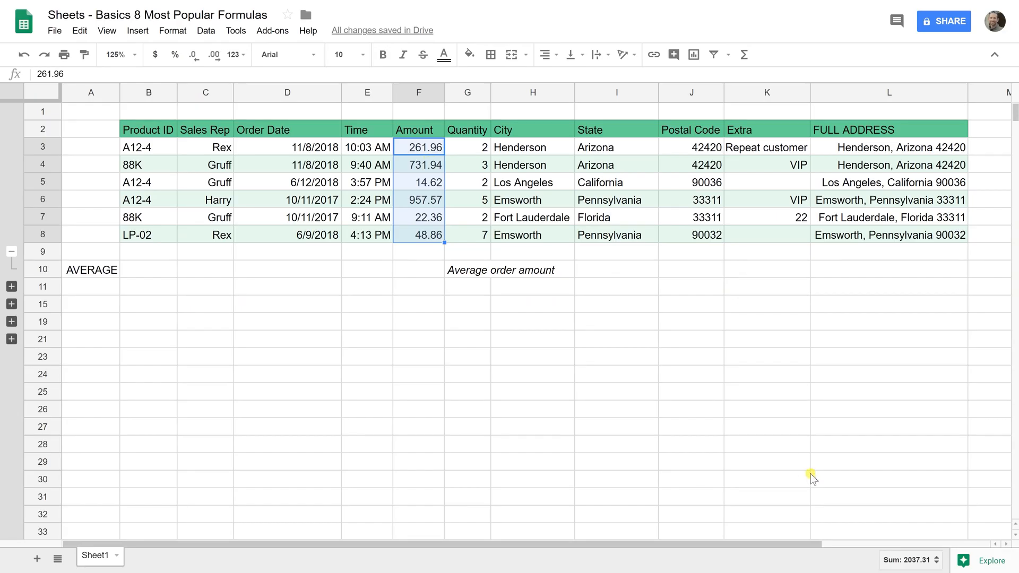
# Calculate the average order amount in F10 with the formula =average(f3:f8).
pyautogui.click(917, 560)
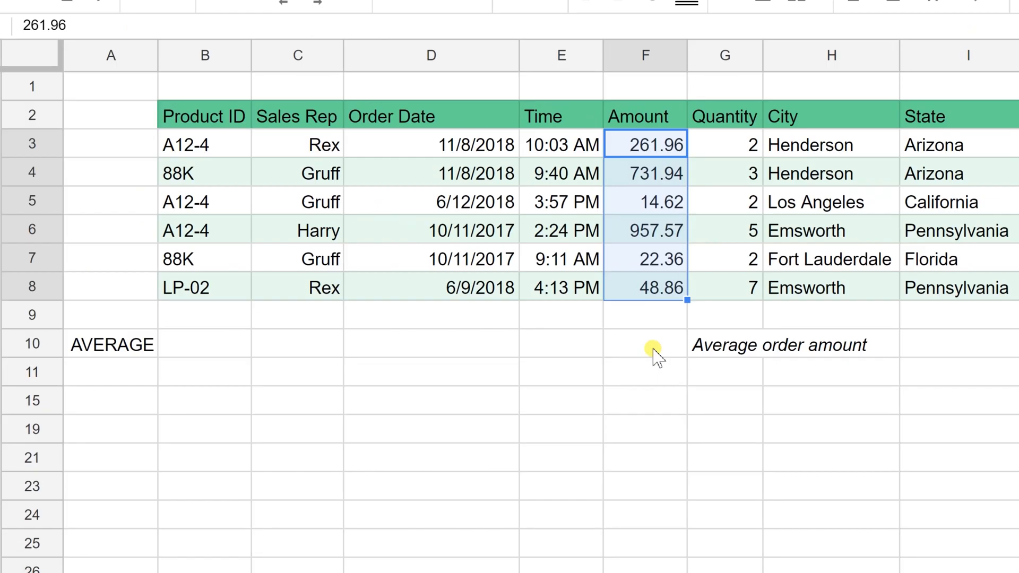
pyautogui.click(655, 353)
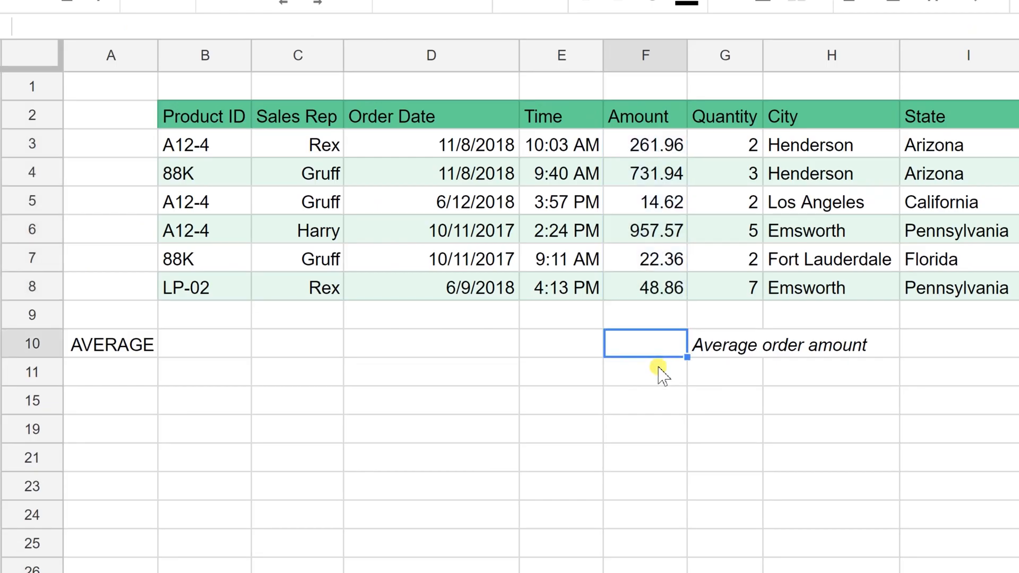
pyautogui.write('=')
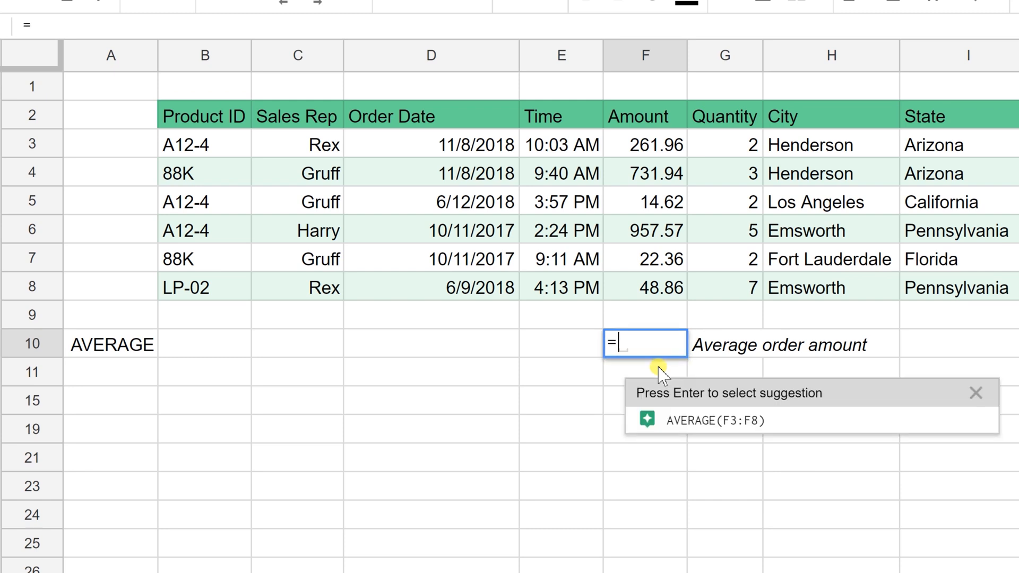
pyautogui.write('ave')
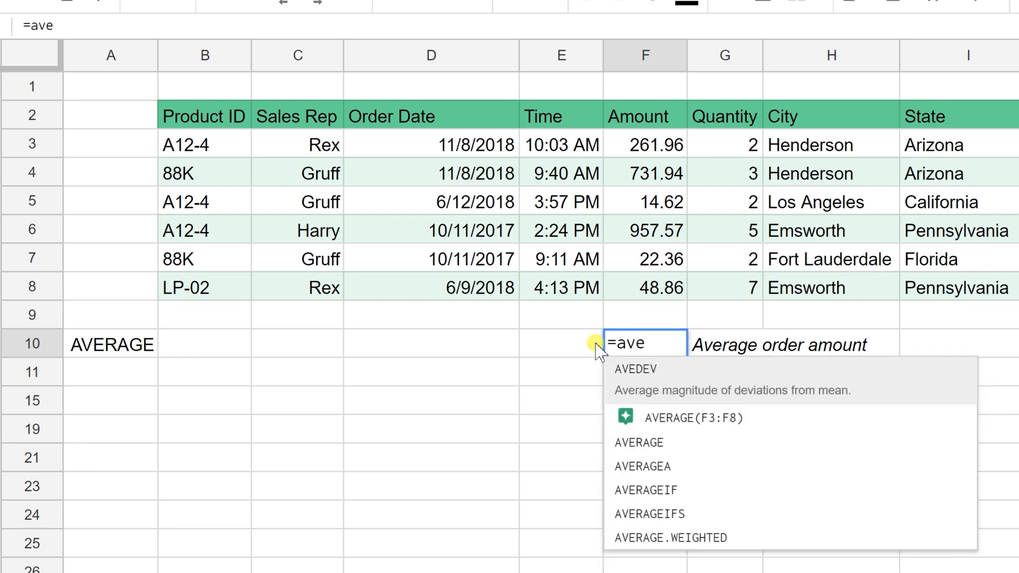
pyautogui.write('rage')
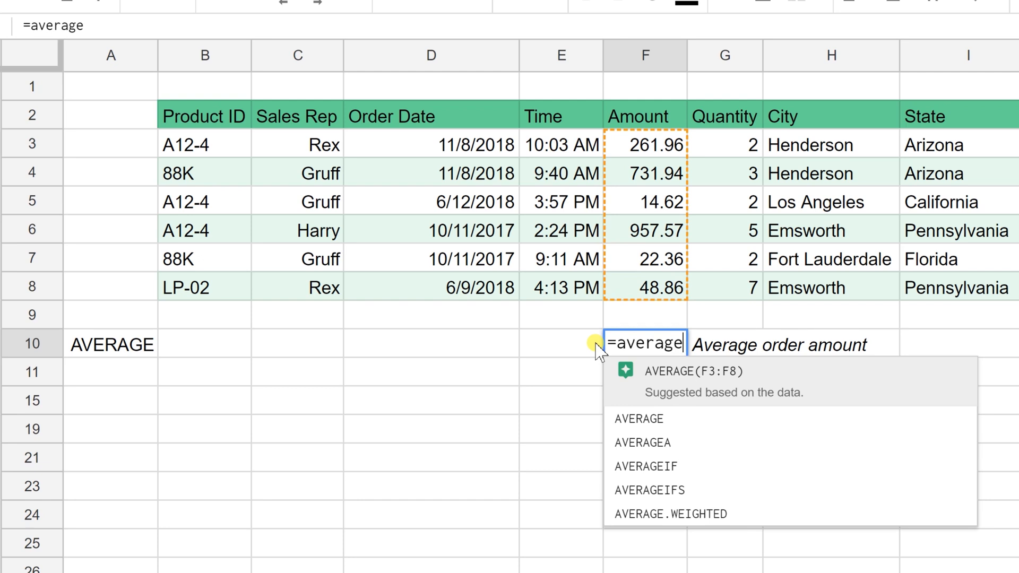
pyautogui.write('(')
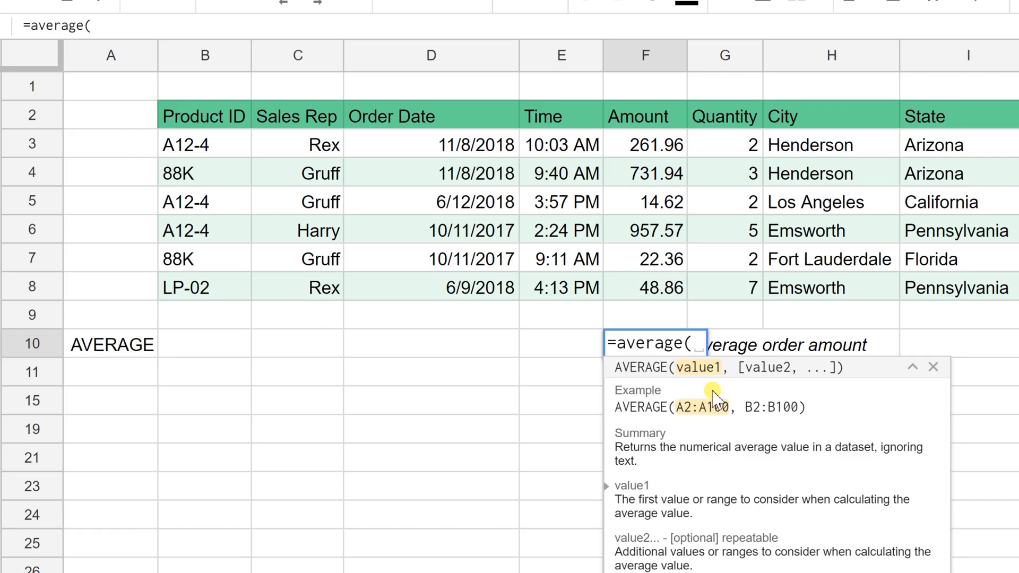
pyautogui.write('f3')
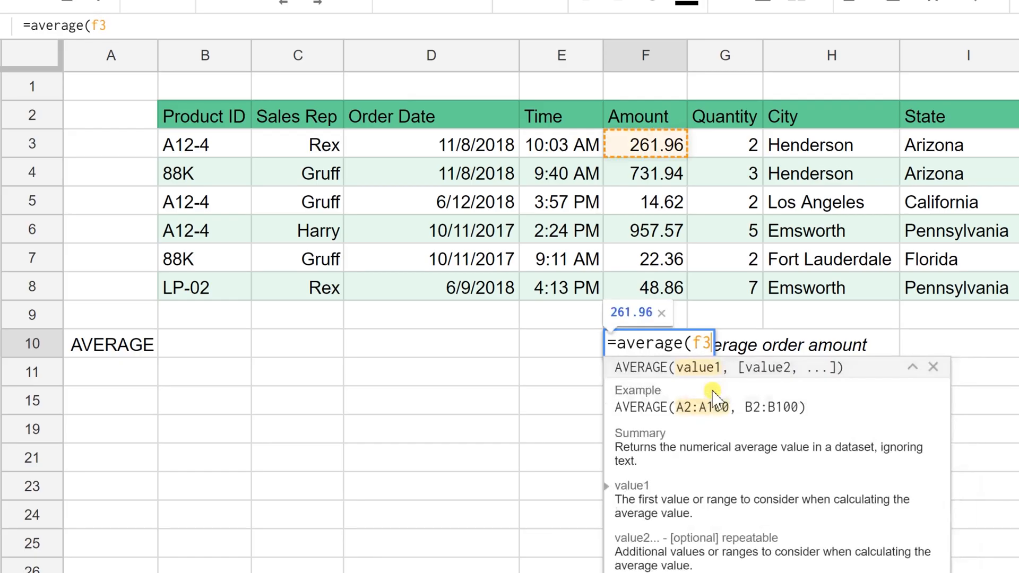
pyautogui.write(':')
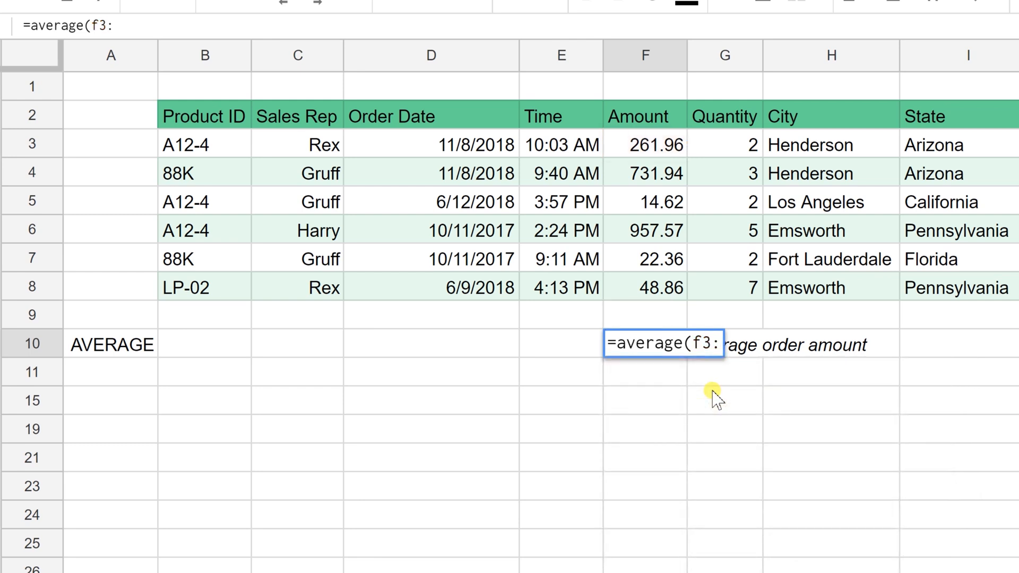
pyautogui.write('f')
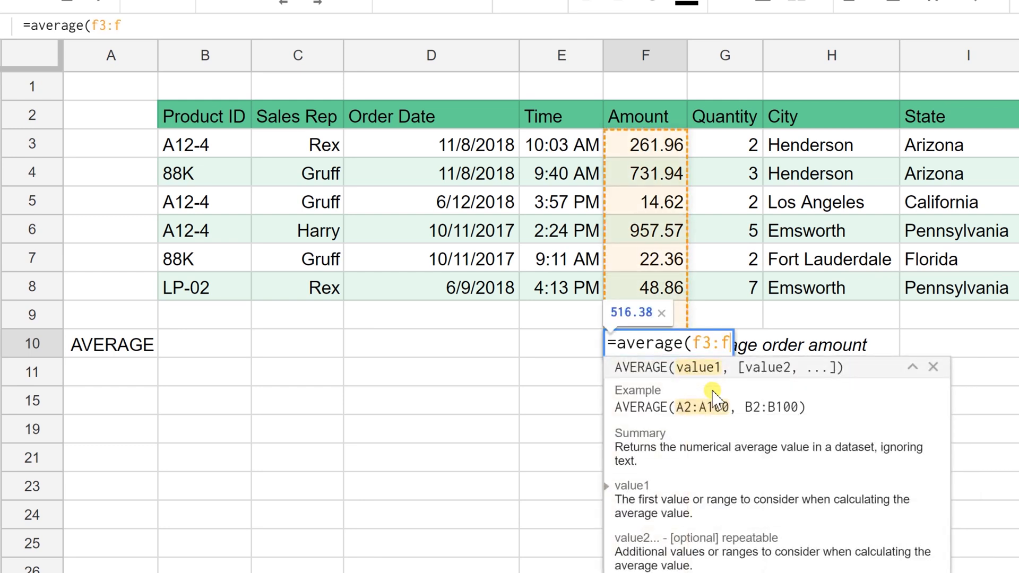
pyautogui.write('8')
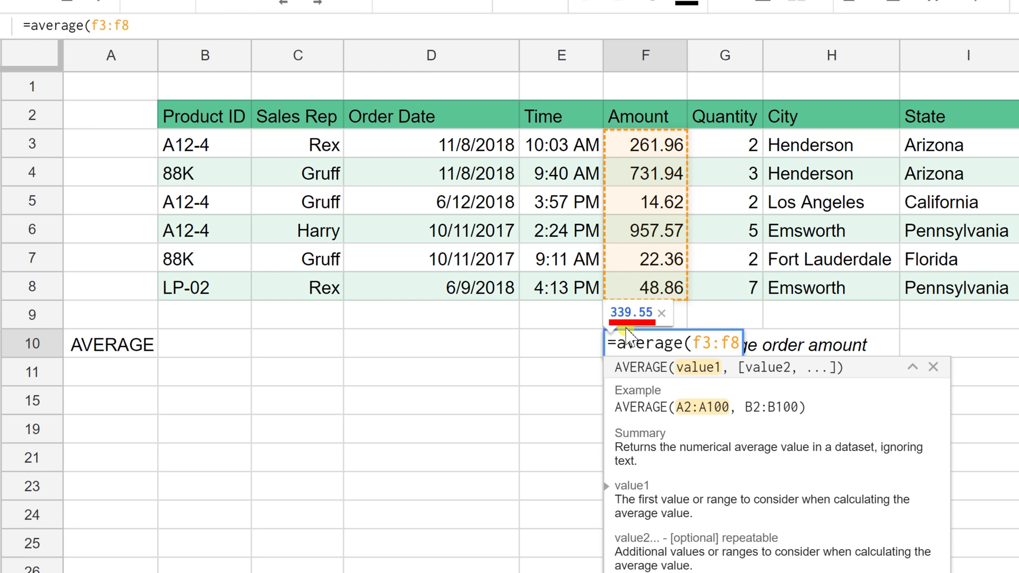
pyautogui.write(')')
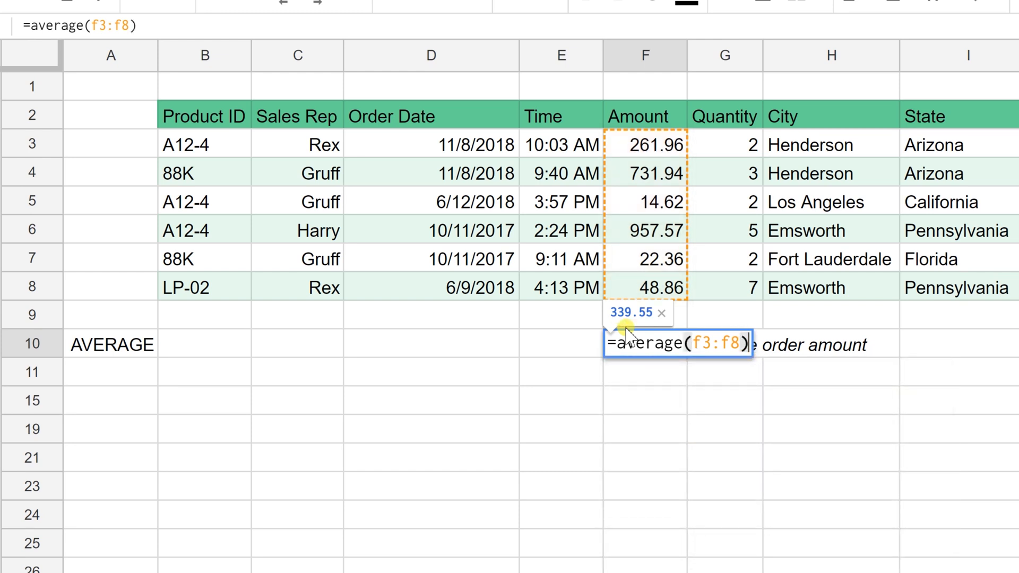
pyautogui.press('Return')
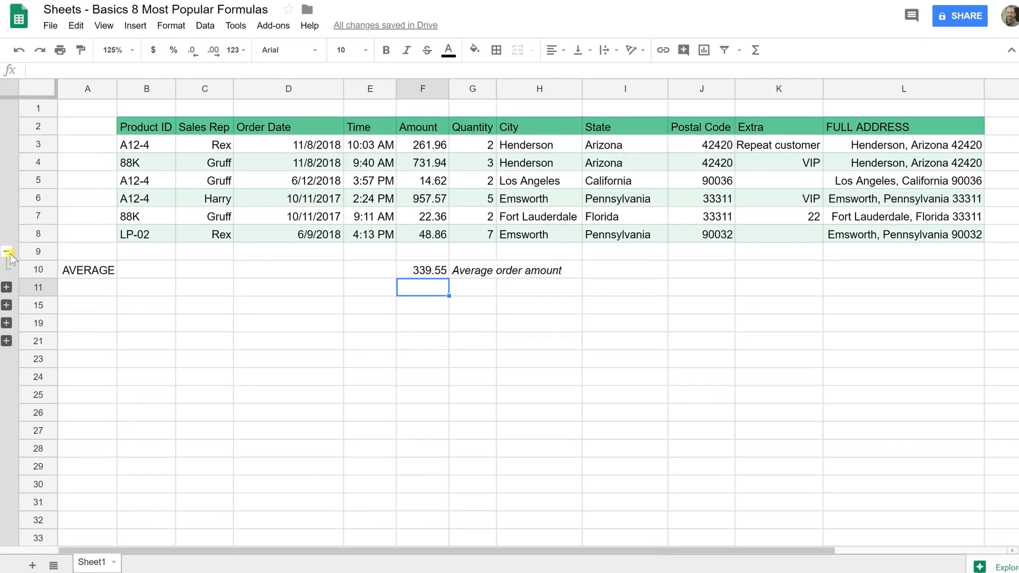
# Collapse the AVERAGE row group and expand rows 12 to 14 with the SUM, SUMIF and SUMIFS formulas.
pyautogui.click(5, 253)
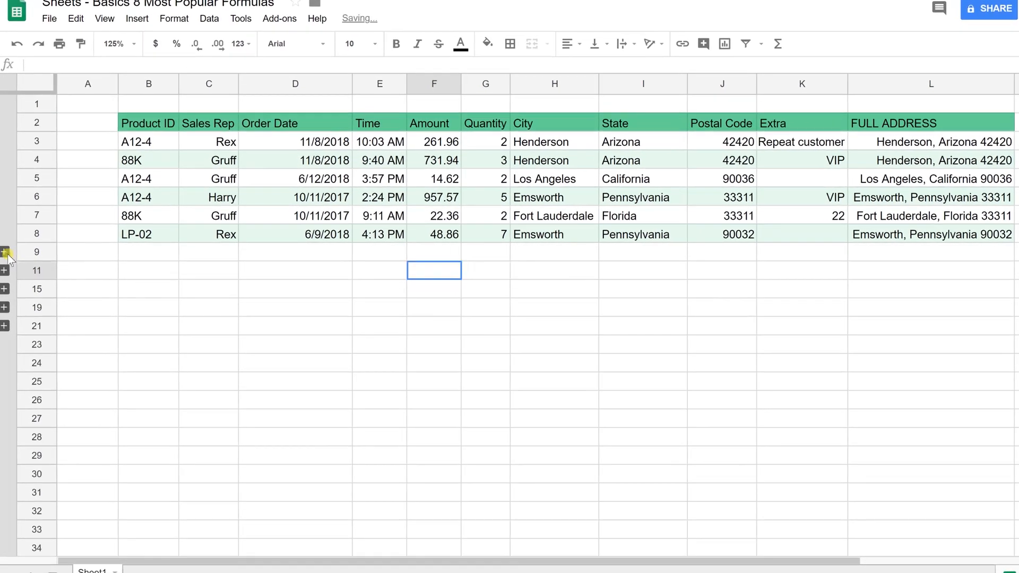
pyautogui.click(4, 270)
pyautogui.click(85, 292)
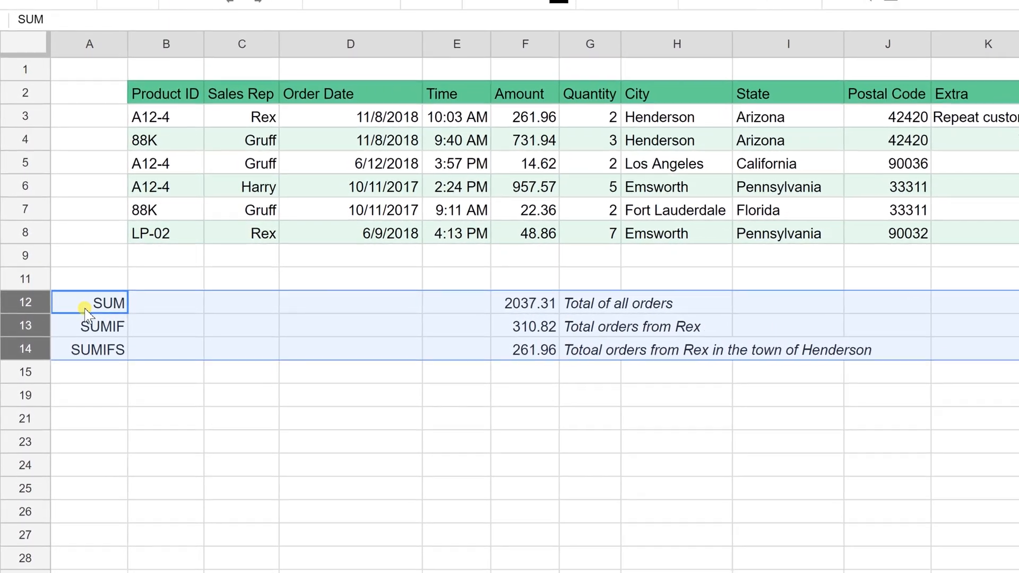
# Examine the SUM formula in F12 and the range it adds up, leaving the formula as it is.
pyautogui.click(86, 308)
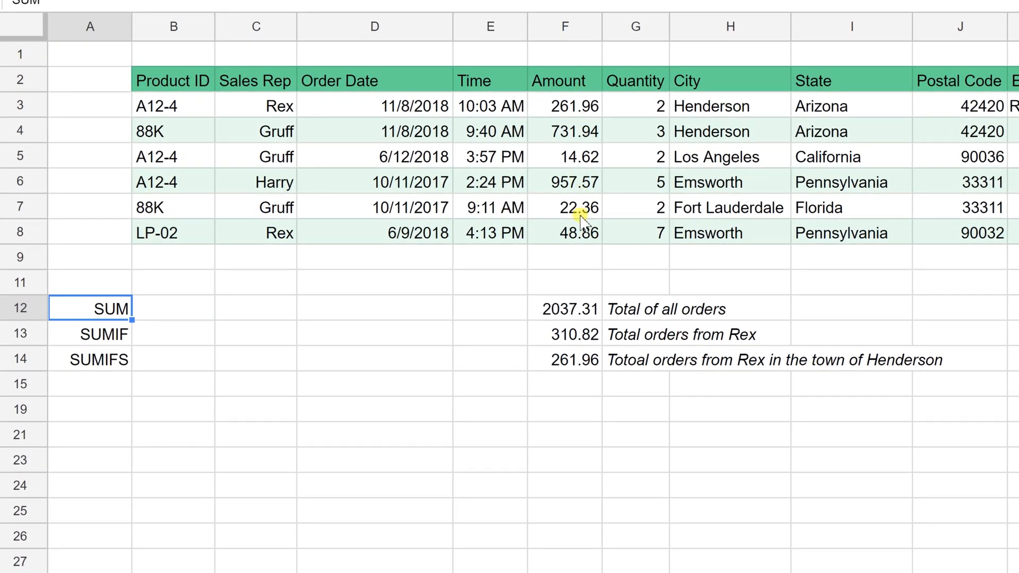
pyautogui.click(572, 306)
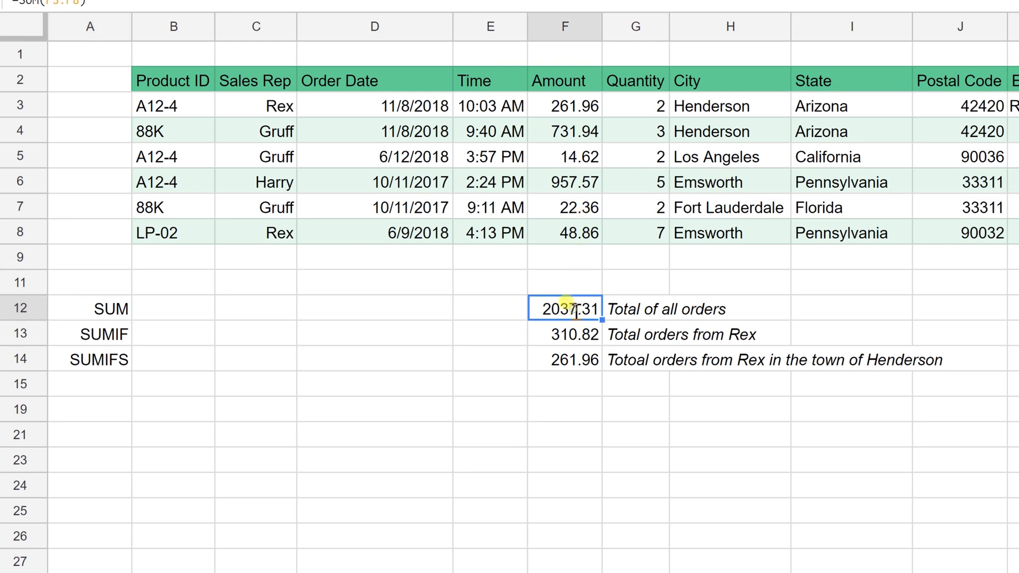
pyautogui.doubleClick(575, 308)
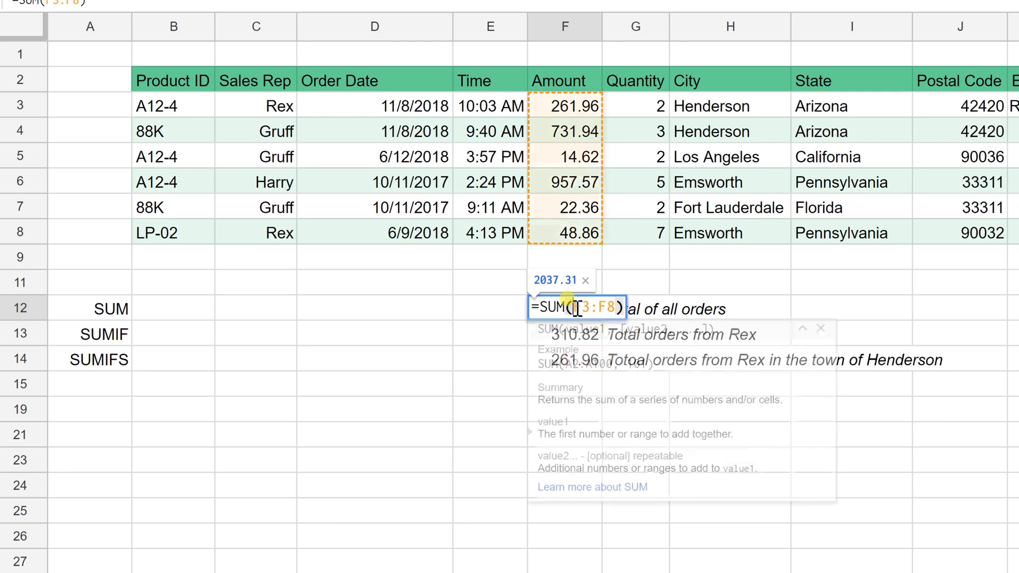
pyautogui.click(571, 308)
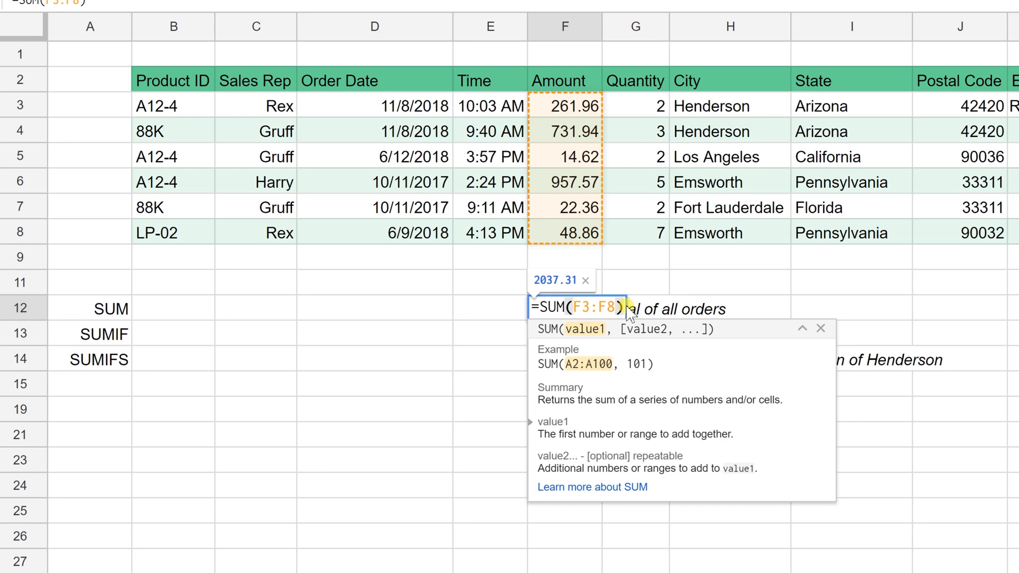
pyautogui.press('Escape')
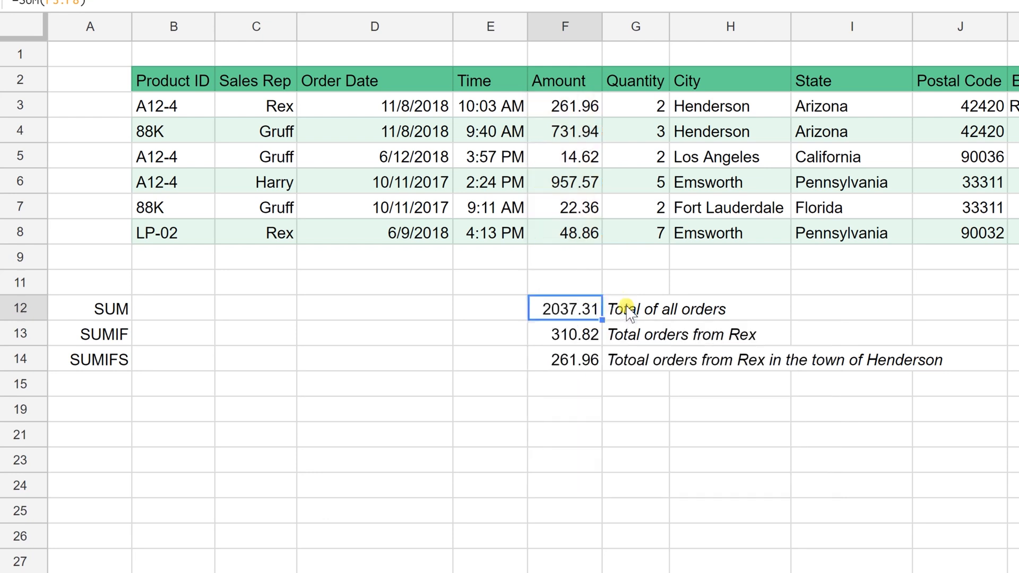
# Examine the arguments of the SUMIF formula in F13 and the SUMIFS formula in F14 without editing them.
pyautogui.click(579, 340)
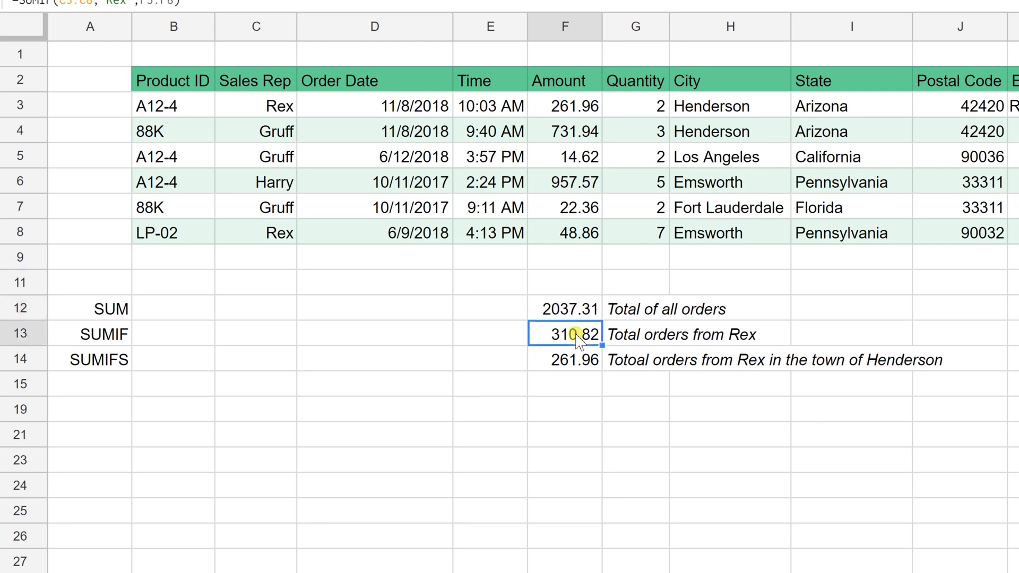
pyautogui.doubleClick(578, 339)
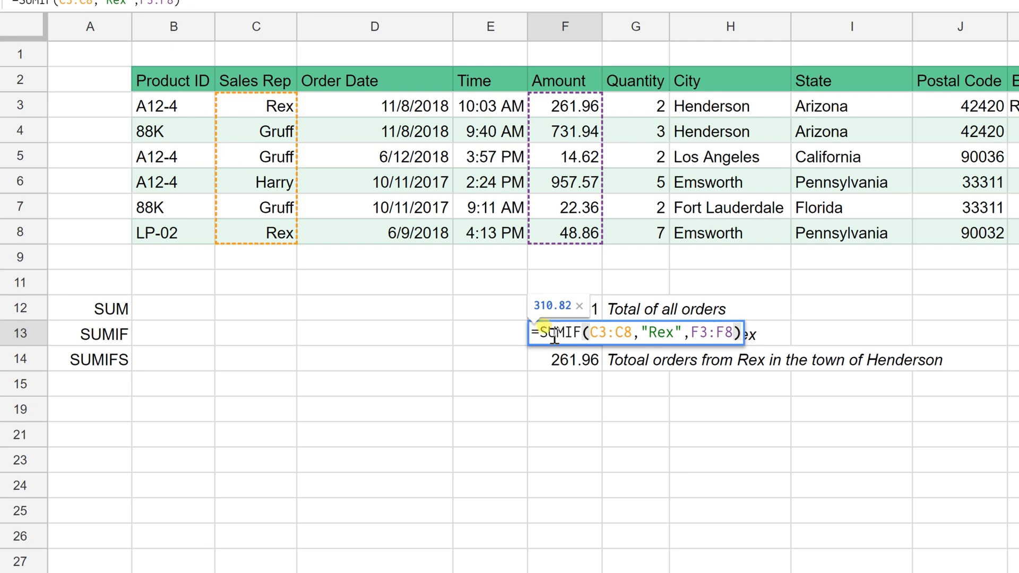
pyautogui.click(597, 334)
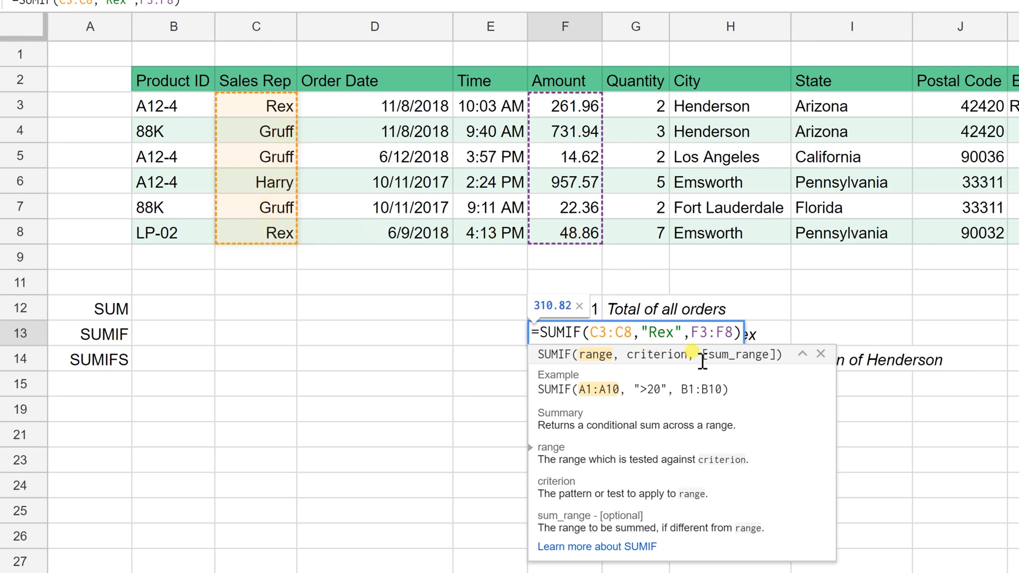
pyautogui.press('Return')
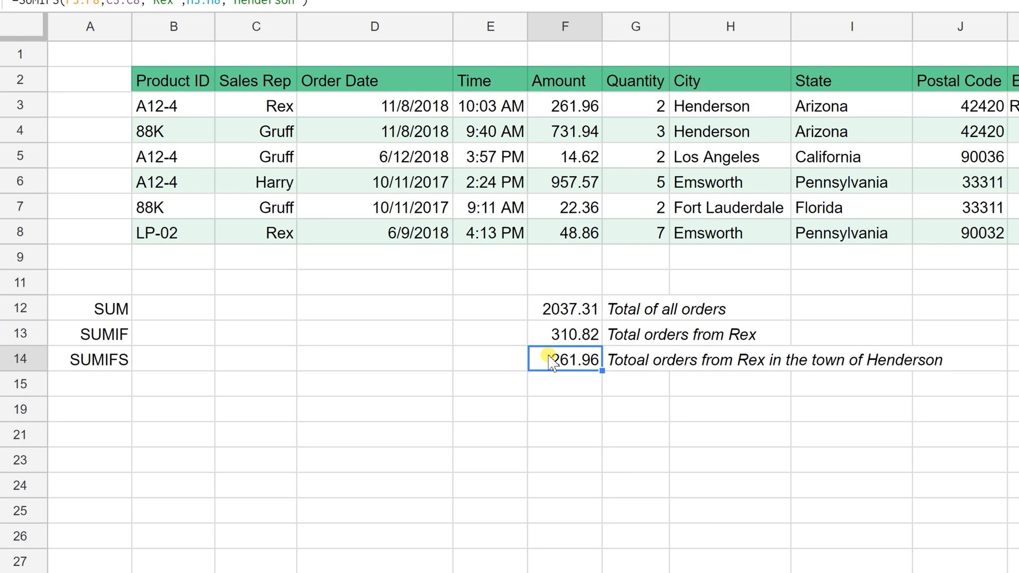
pyautogui.doubleClick(549, 361)
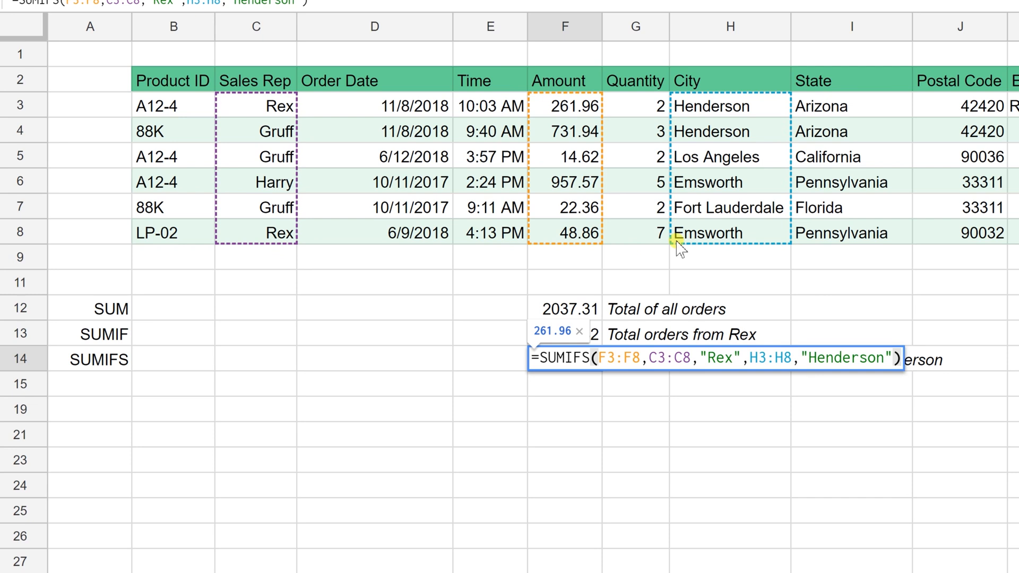
pyautogui.press('Return')
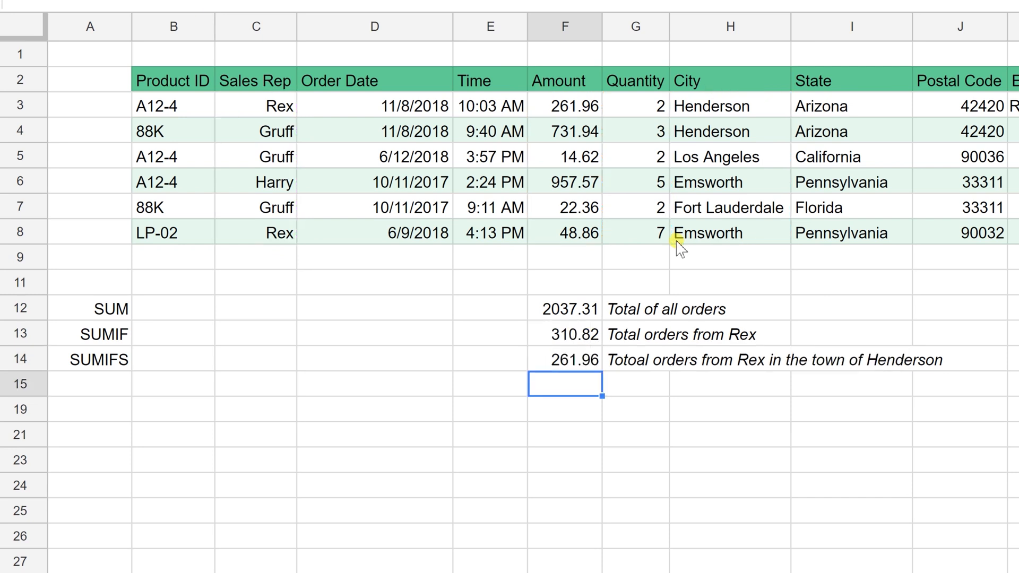
# Collapse the SUM row group and expand rows 16 to 18 with the COUNT, COUNTA and COUNTIF formulas.
pyautogui.press('Up')
pyautogui.press('Up')
pyautogui.press('Left')
pyautogui.press('Left')
pyautogui.press('Up')
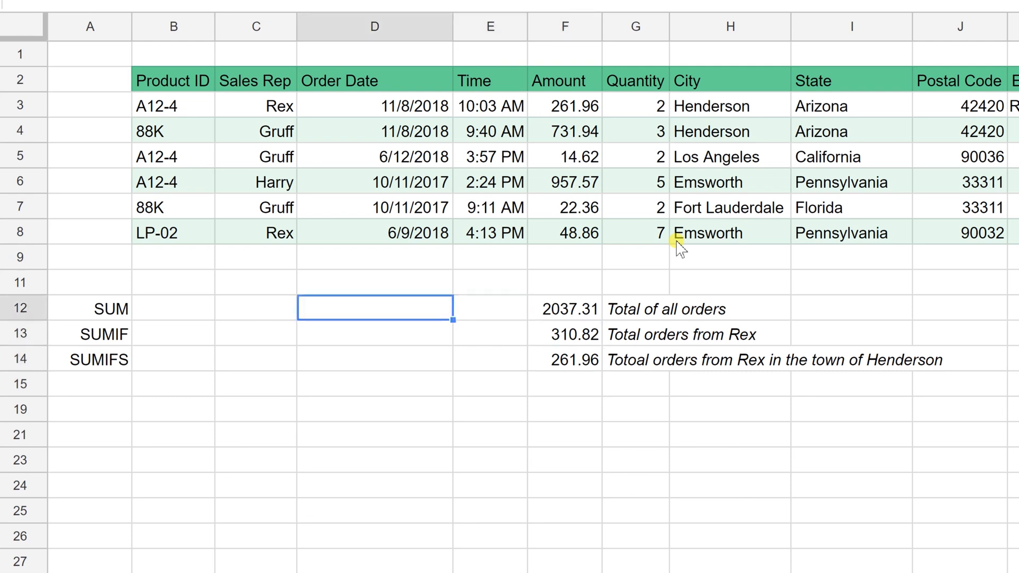
pyautogui.press('Left')
pyautogui.press('Left')
pyautogui.press('Left')
pyautogui.hotkey('ctrl', 'Right')
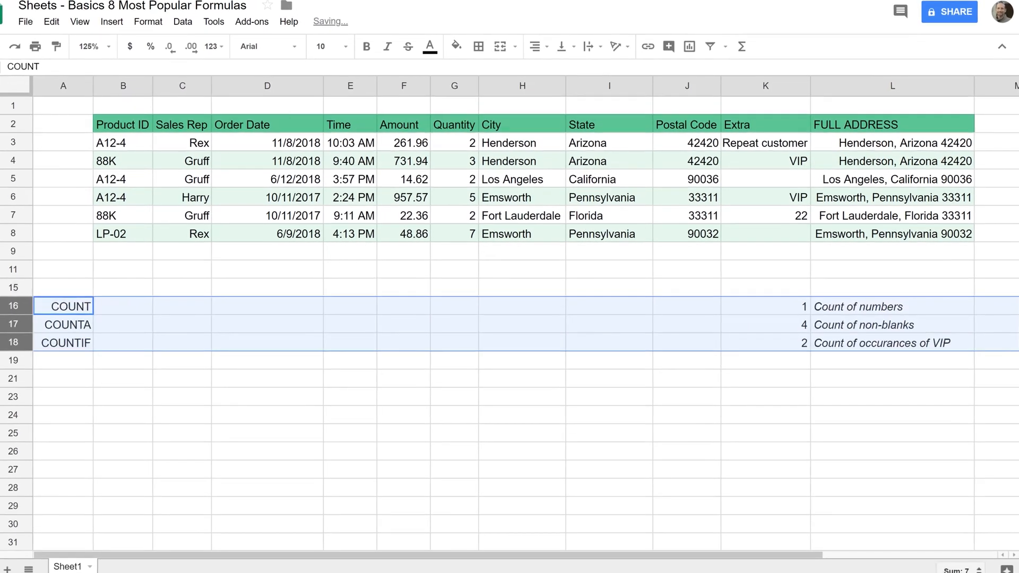
# Examine the COUNT formula in K16 and the Extra column range it covers, leaving it unchanged.
pyautogui.click(70, 312)
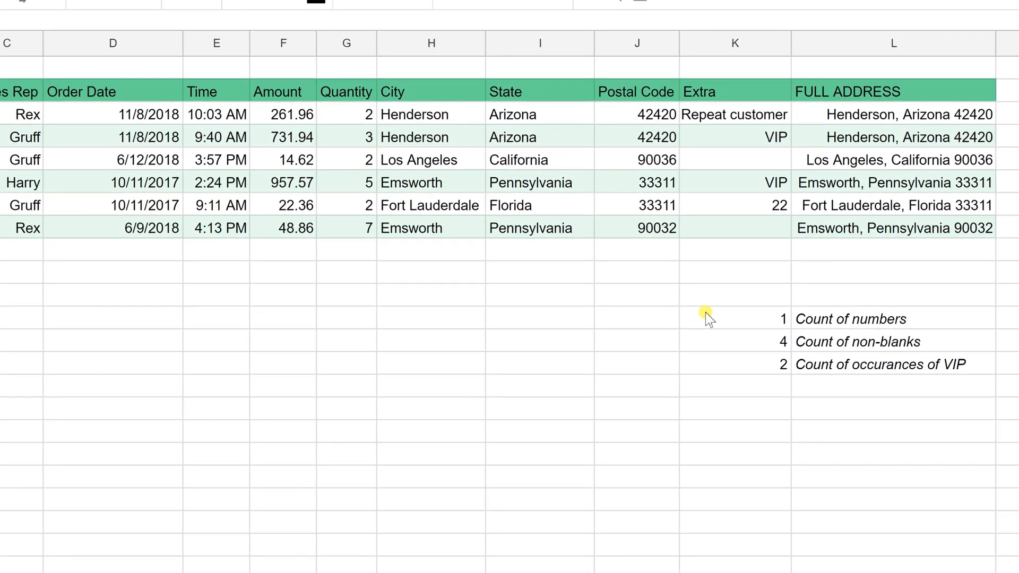
pyautogui.click(707, 317)
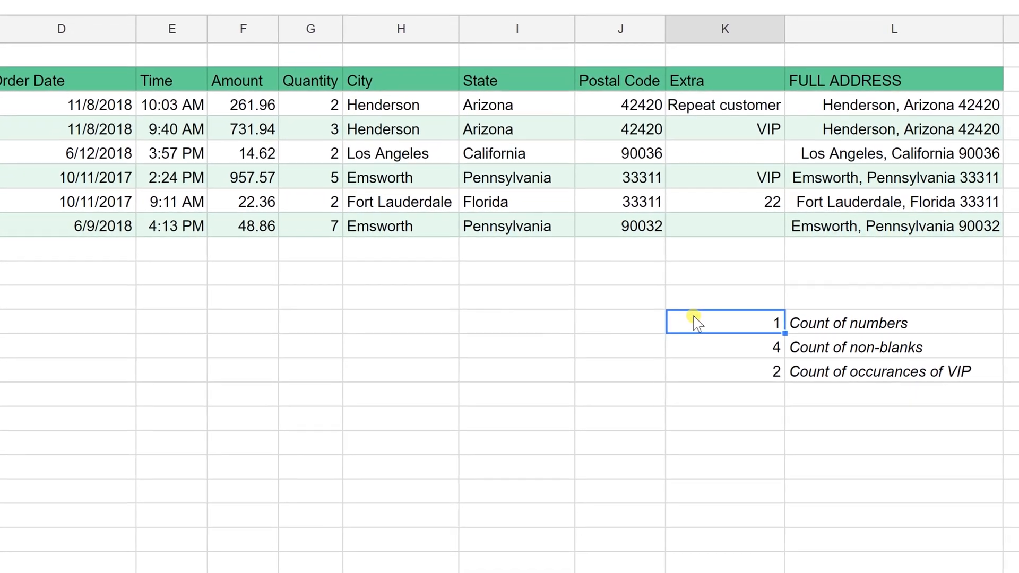
pyautogui.doubleClick(696, 321)
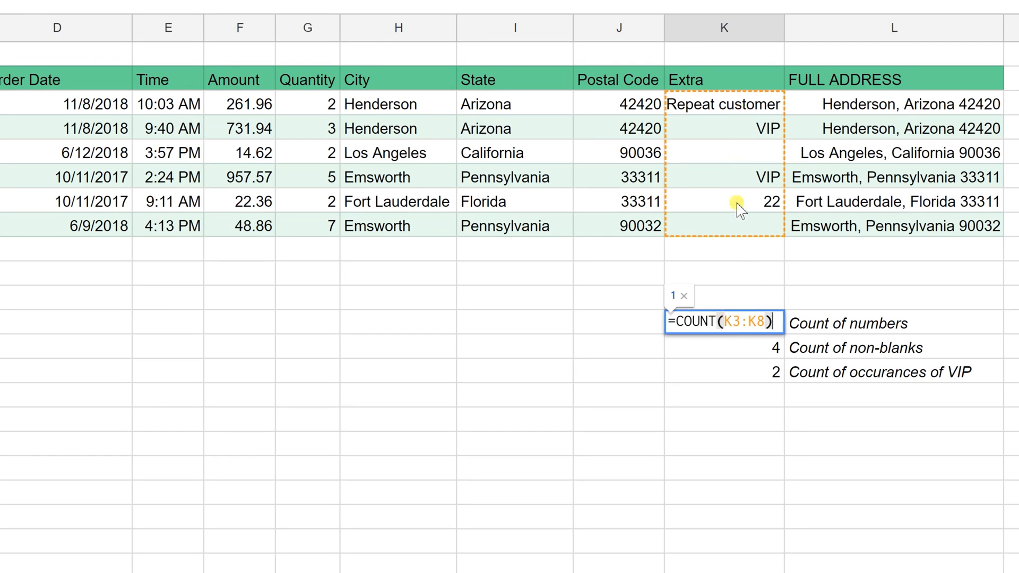
pyautogui.click(735, 322)
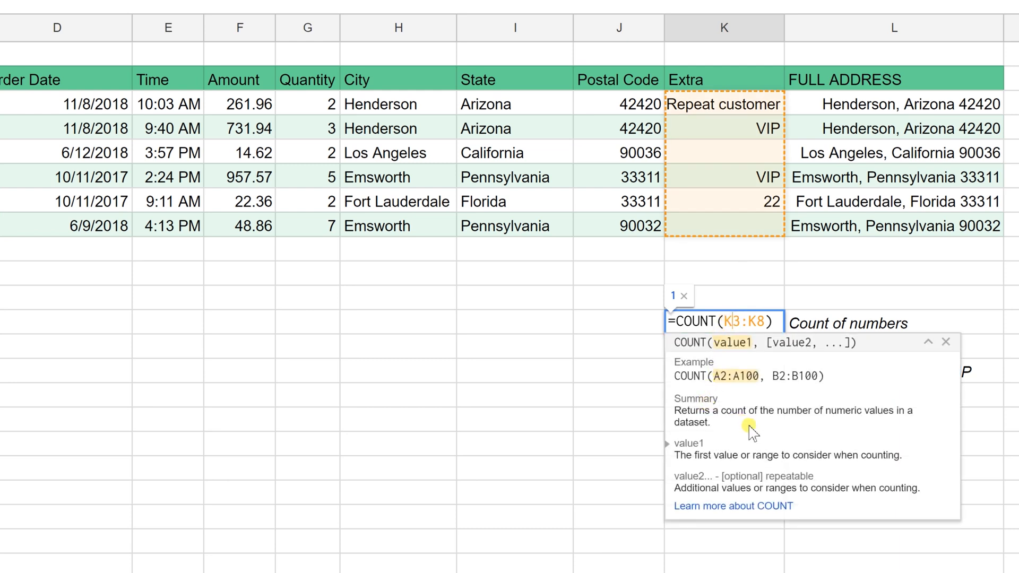
pyautogui.press('Escape')
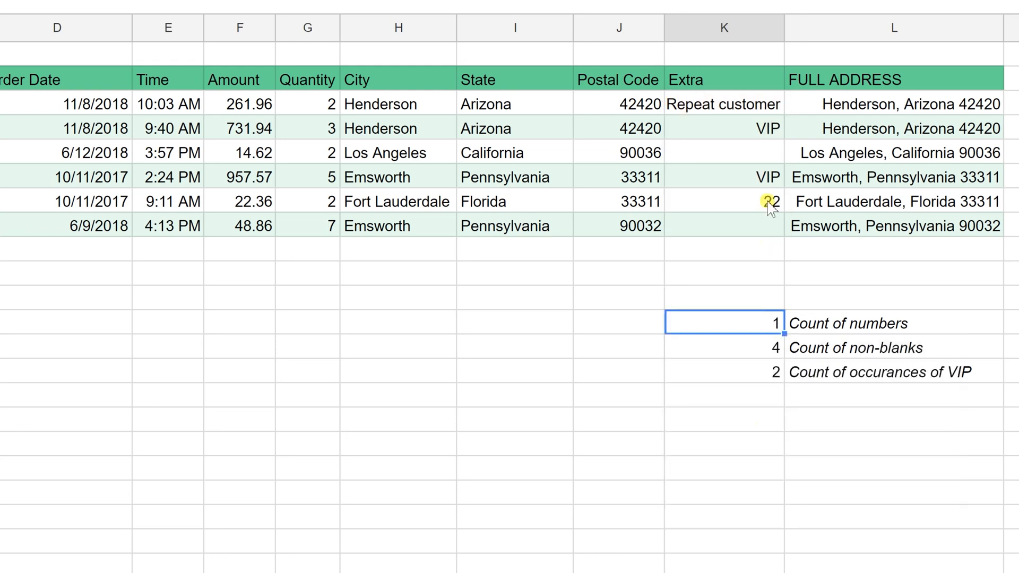
# Examine the COUNTA formula in K17 and the Extra column range it covers, leaving the formula as it is.
pyautogui.click(743, 351)
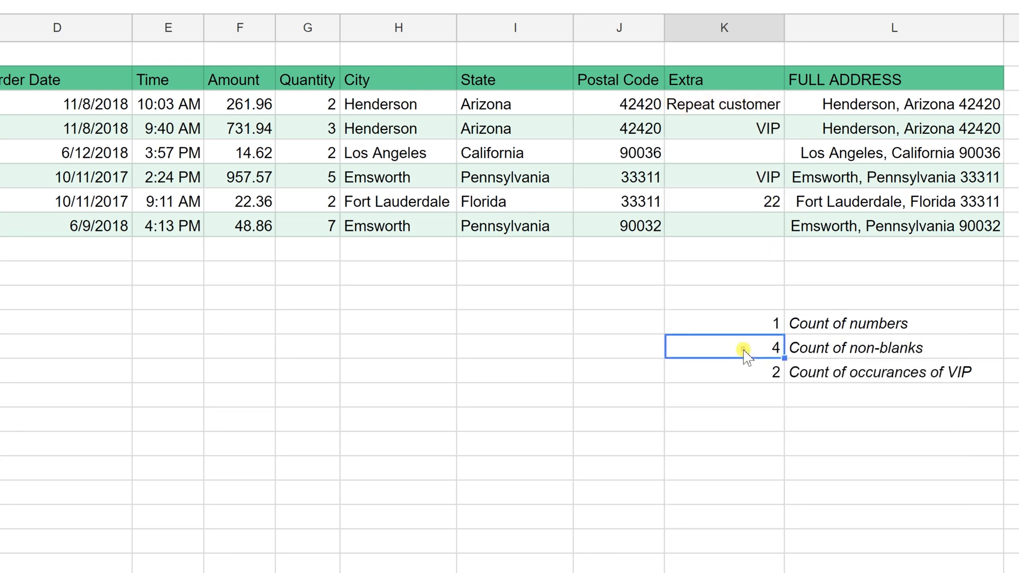
pyautogui.doubleClick(744, 347)
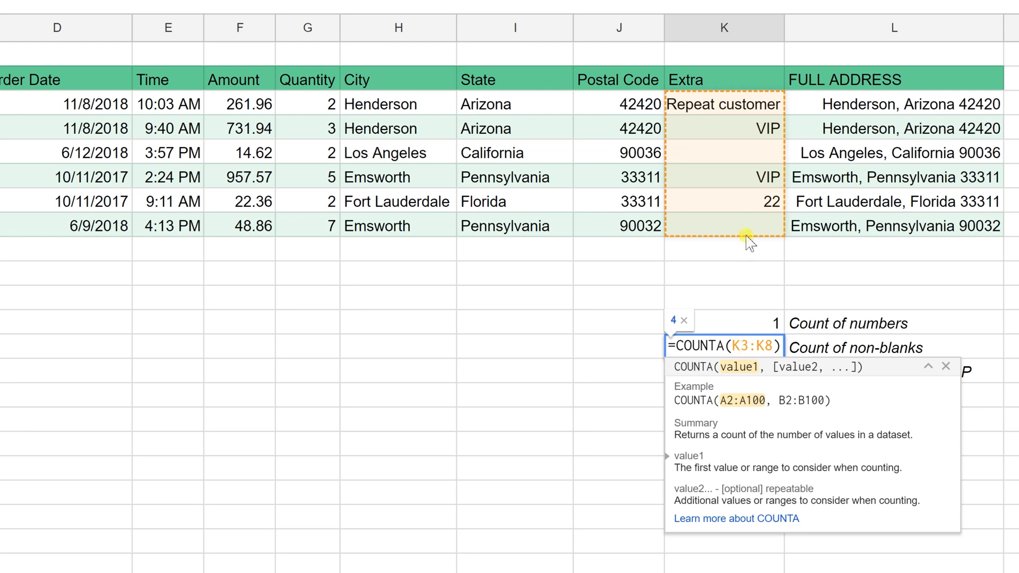
pyautogui.click(749, 347)
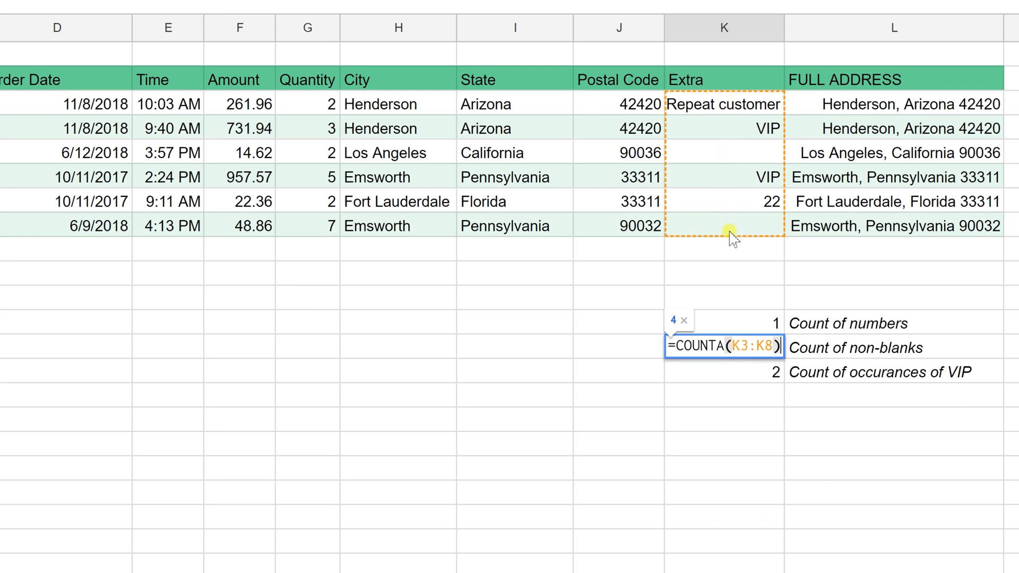
pyautogui.press('Escape')
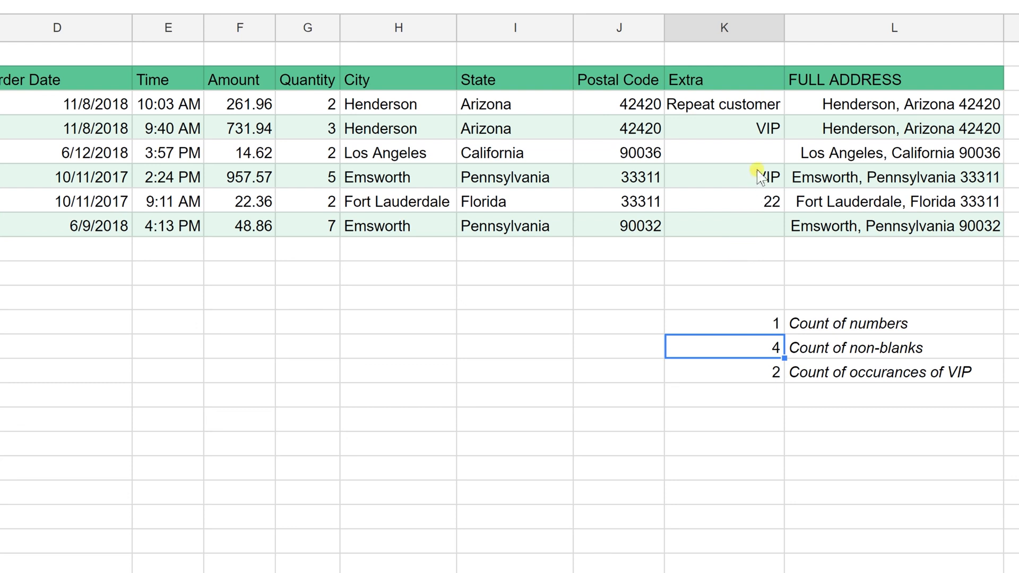
# Enter a single space in the empty Extra cell K5, then select the COUNTA cell K17 to check its count.
pyautogui.click(757, 154)
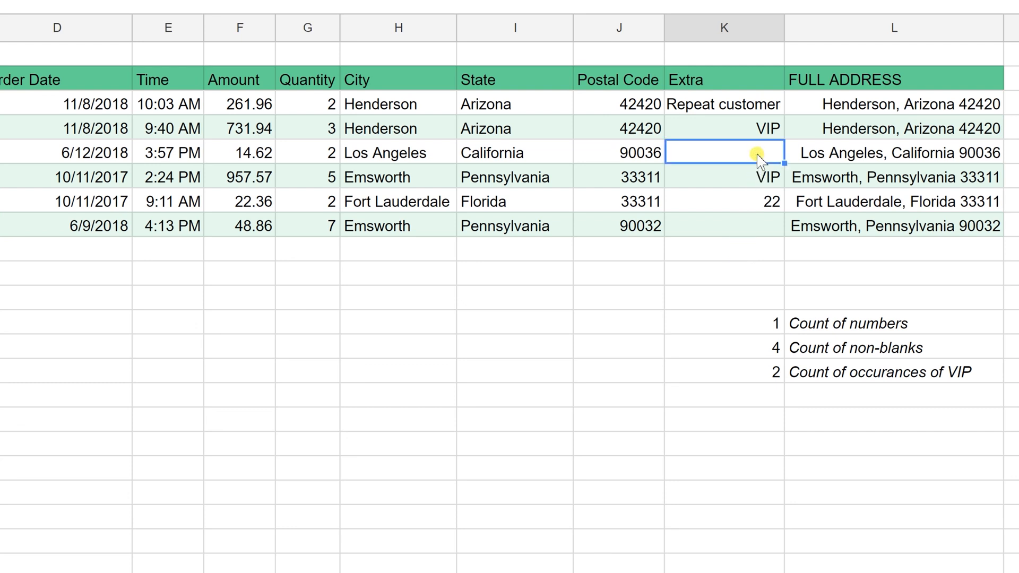
pyautogui.doubleClick(757, 154)
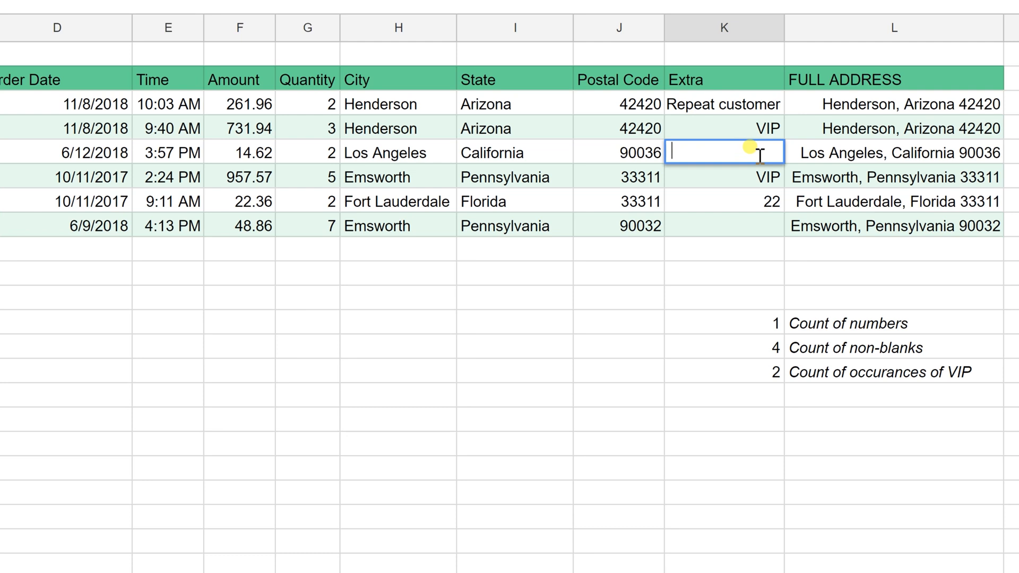
pyautogui.press('Escape')
pyautogui.press('Return')
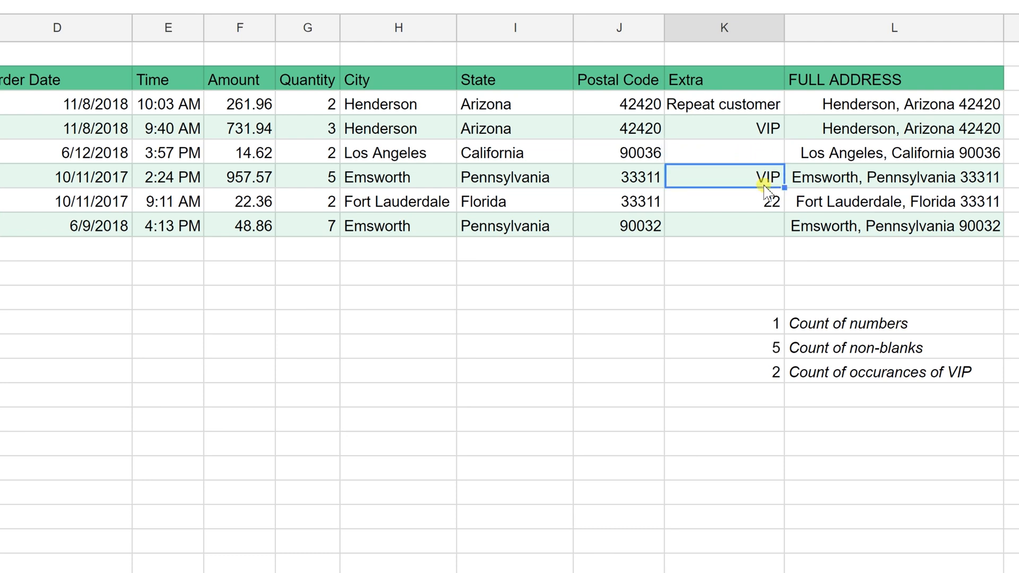
pyautogui.click(760, 349)
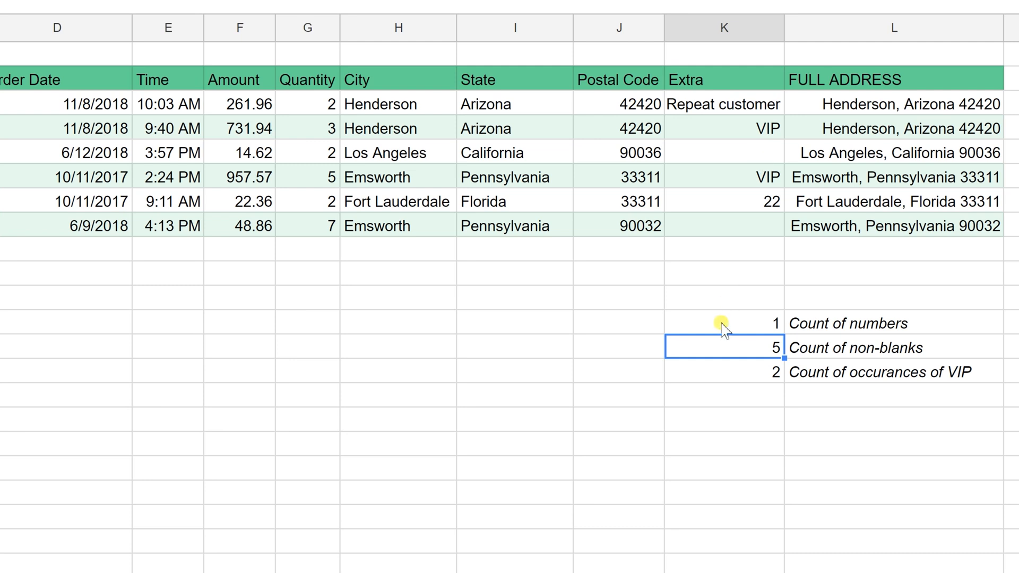
# Examine the range and "VIP" criterion of the COUNTIF formula in K18 and the VIP entry in K6 without changing them.
pyautogui.click(716, 373)
pyautogui.doubleClick(717, 374)
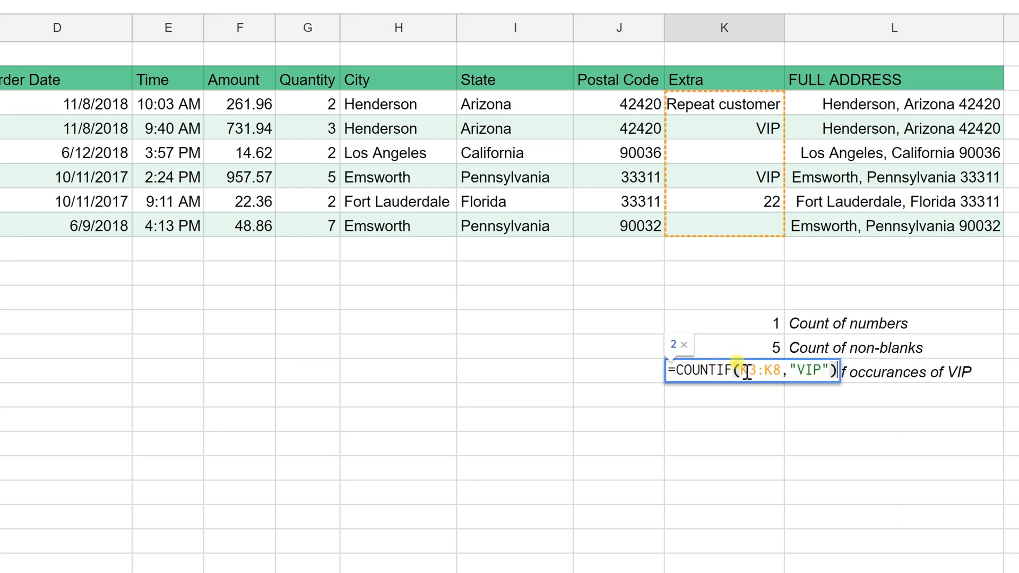
pyautogui.moveTo(740, 371); pyautogui.dragTo(783, 374)
pyautogui.click(767, 376)
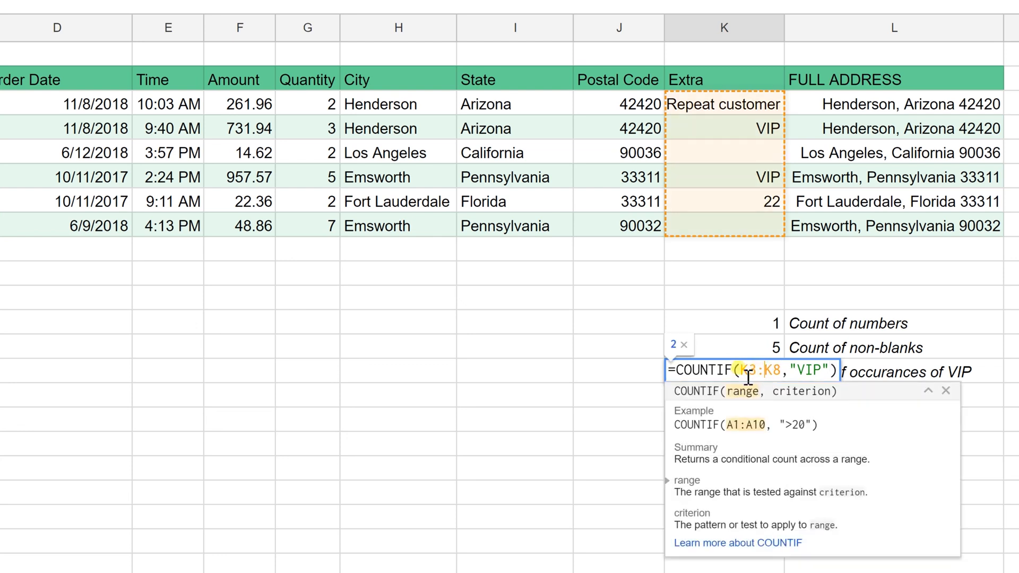
pyautogui.click(816, 374)
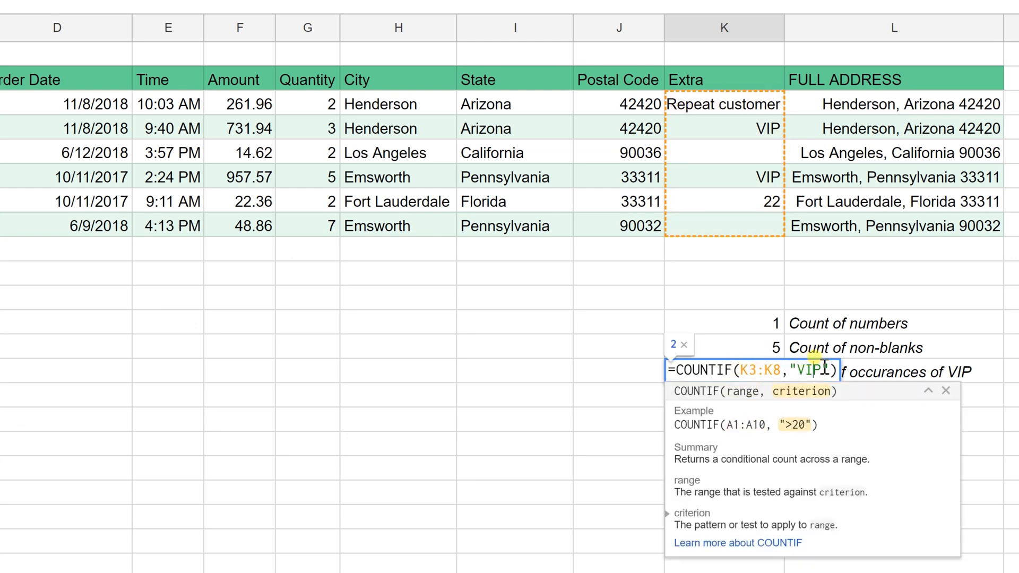
pyautogui.write('"')
pyautogui.press('Return')
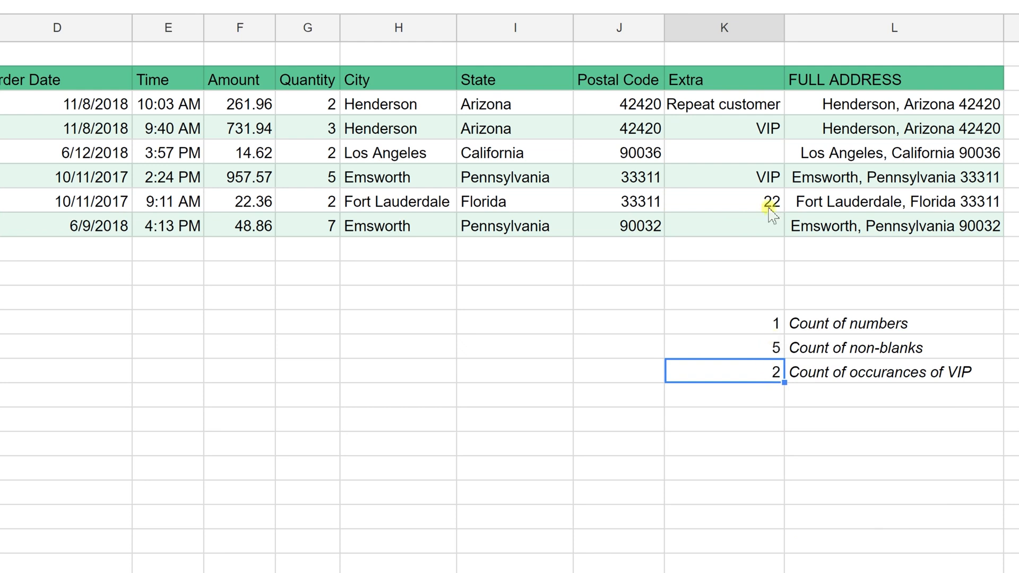
pyautogui.doubleClick(758, 175)
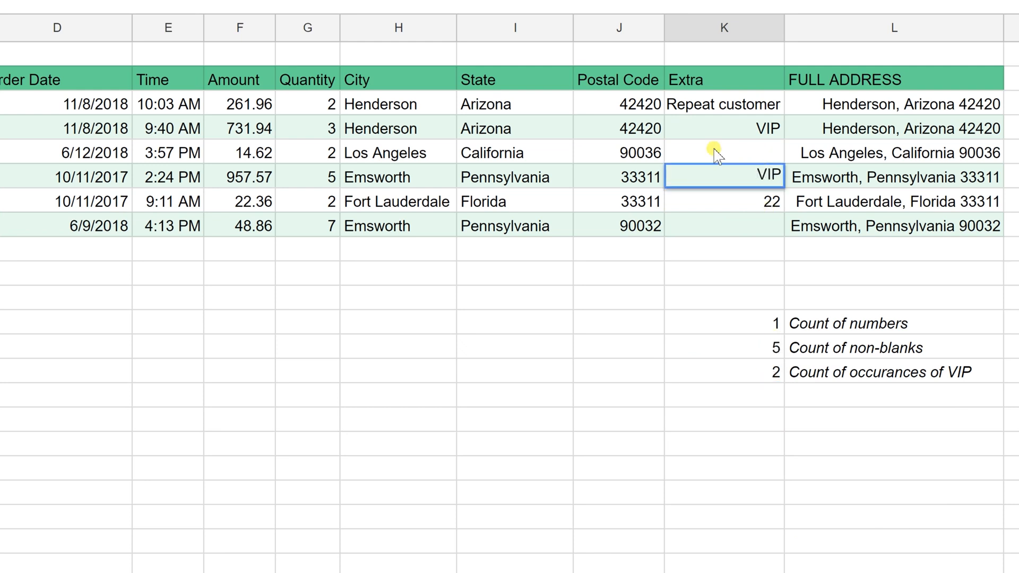
pyautogui.press('Return')
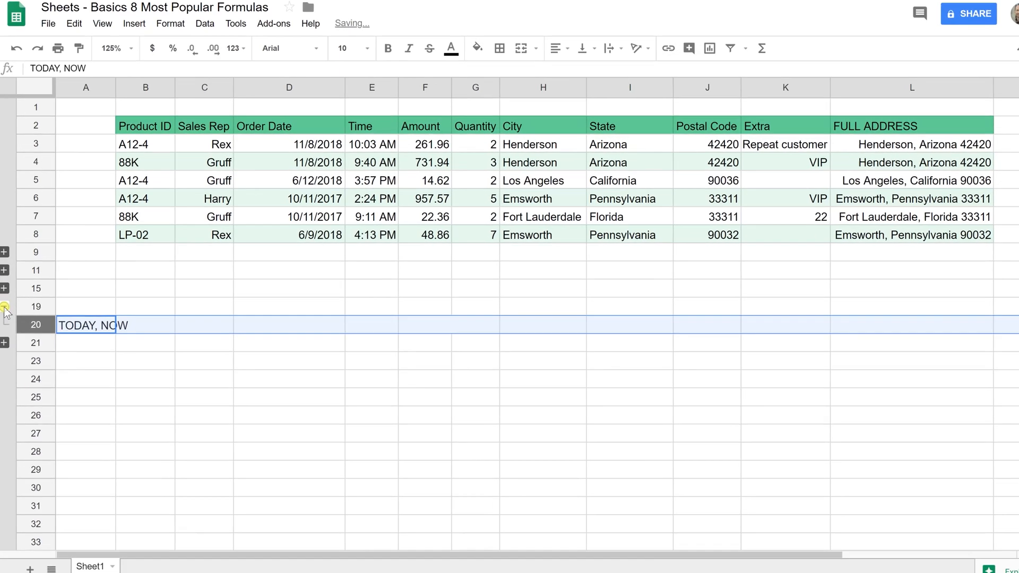
# Enter =today()-D6 in the merged cell F20 to calculate the days since the order date in row 6.
pyautogui.click(80, 325)
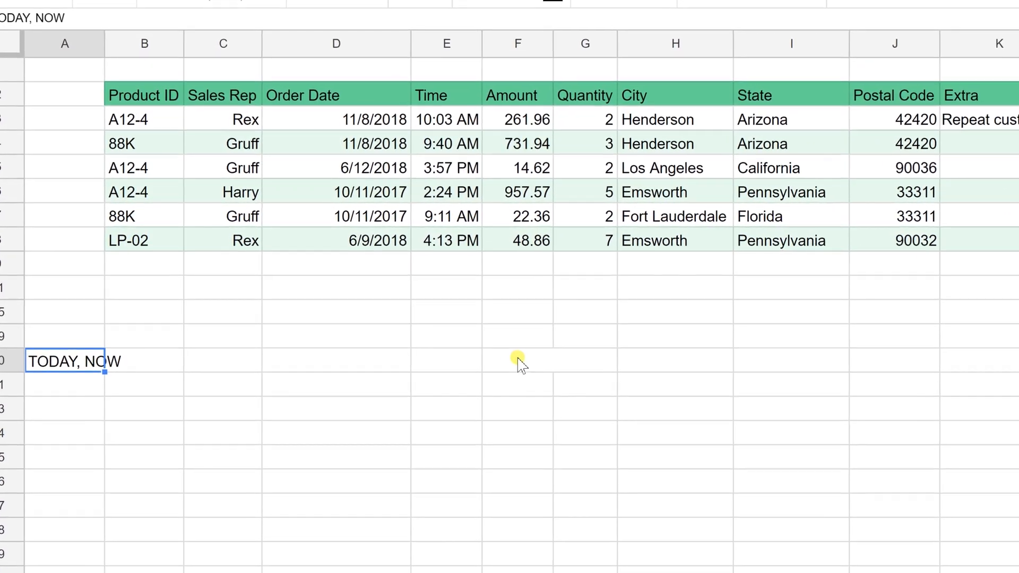
pyautogui.click(520, 361)
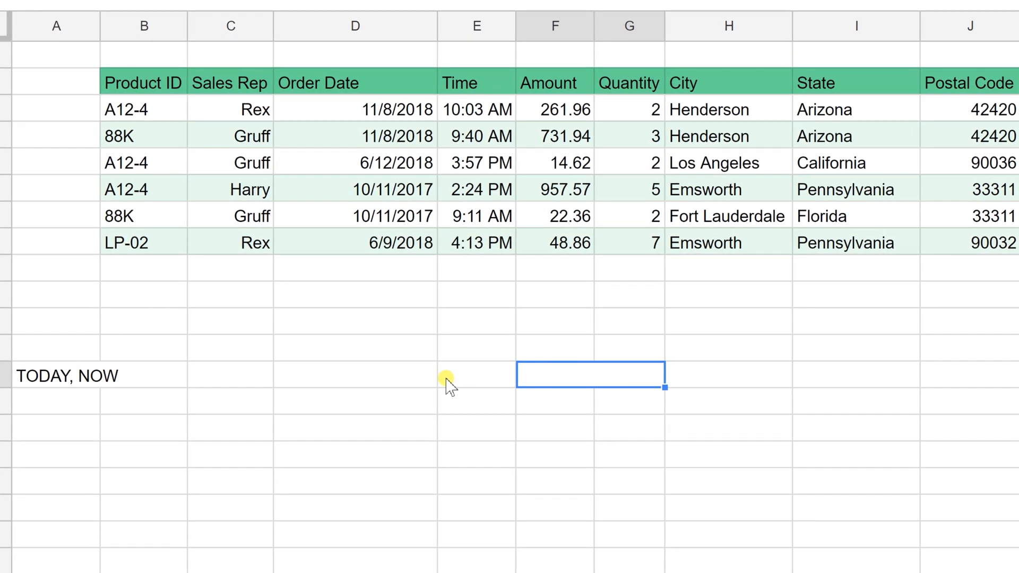
pyautogui.write('=')
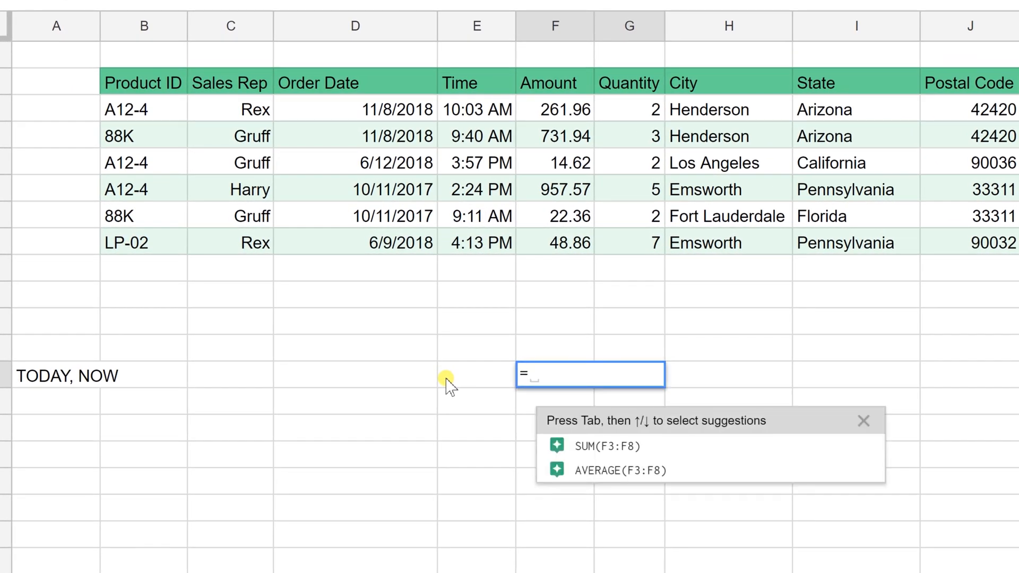
pyautogui.write('to')
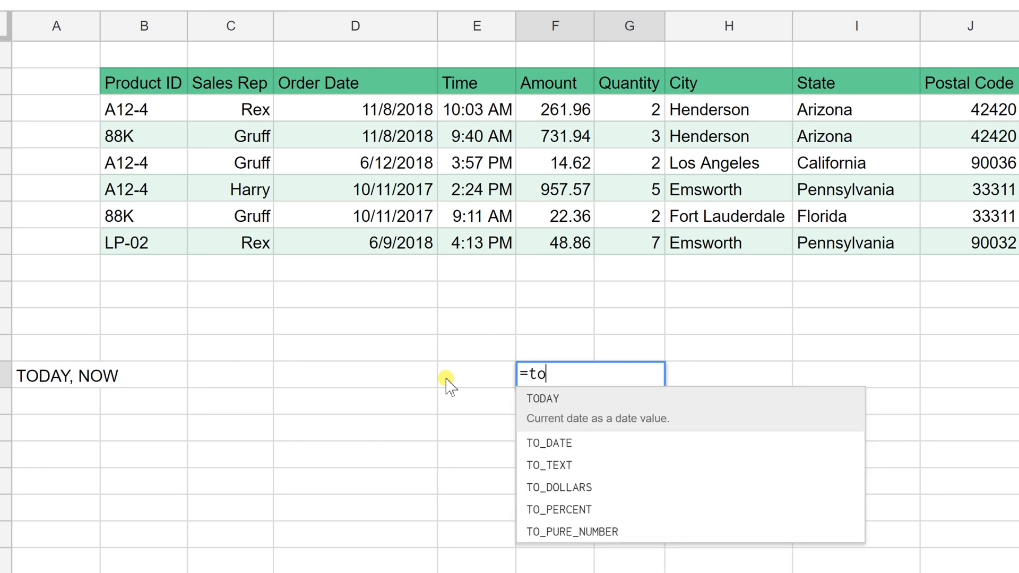
pyautogui.write('day')
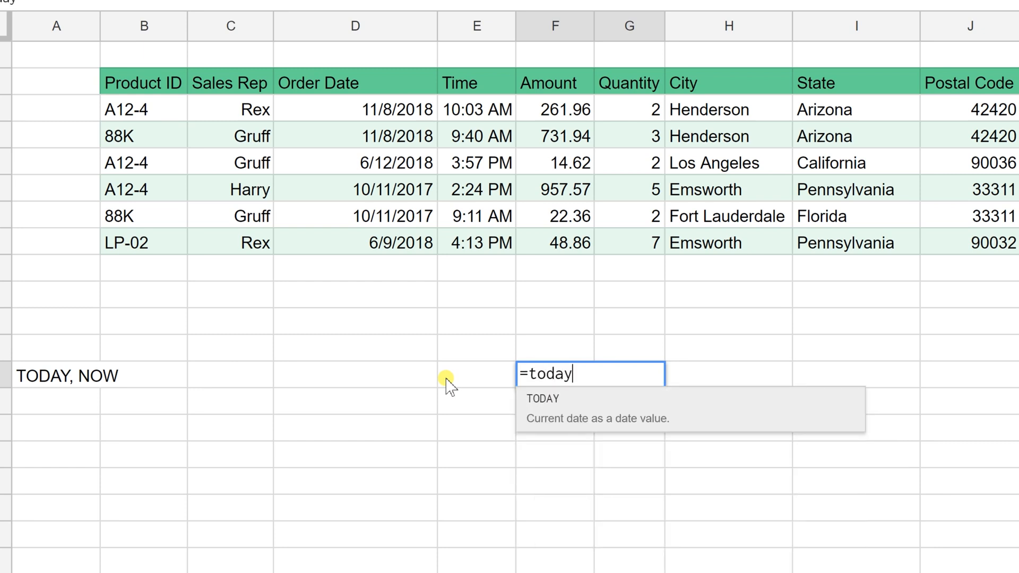
pyautogui.write('(')
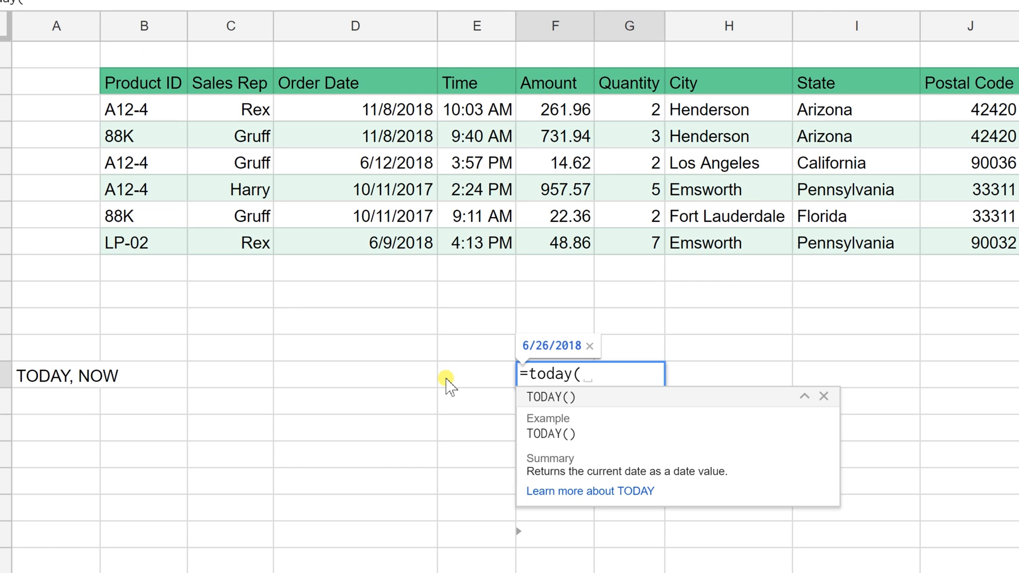
pyautogui.write(')')
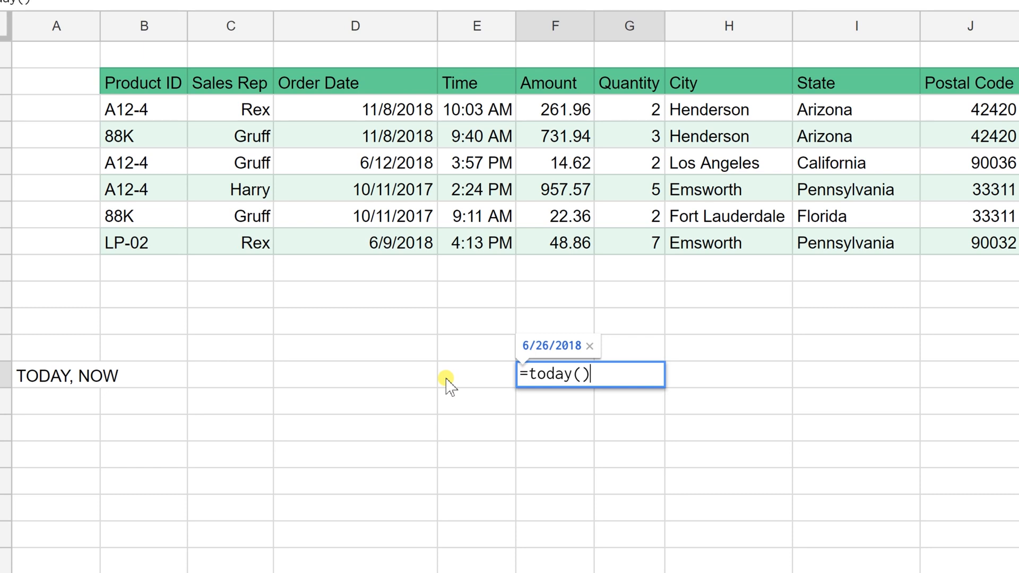
pyautogui.write('-')
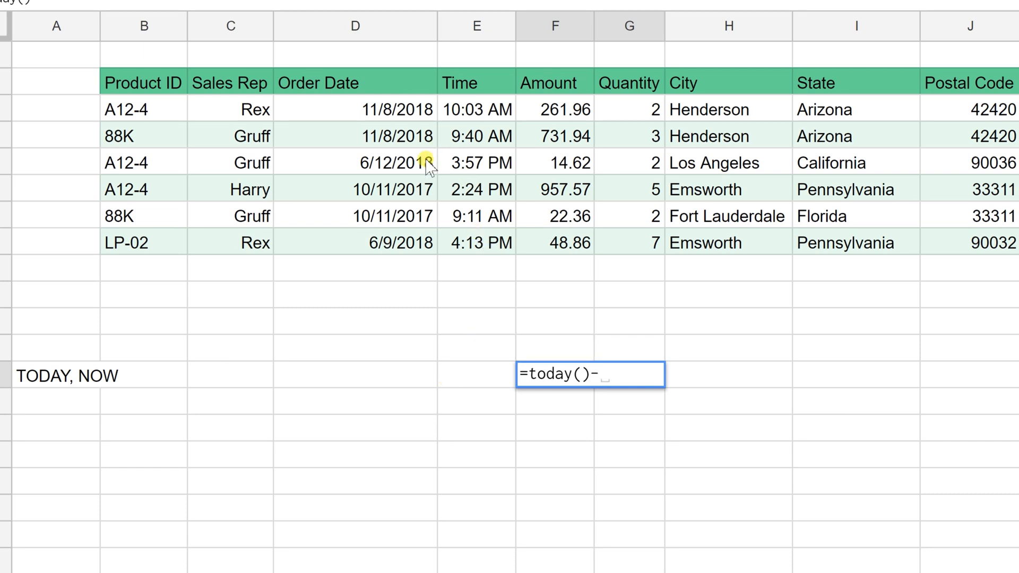
pyautogui.click(418, 187)
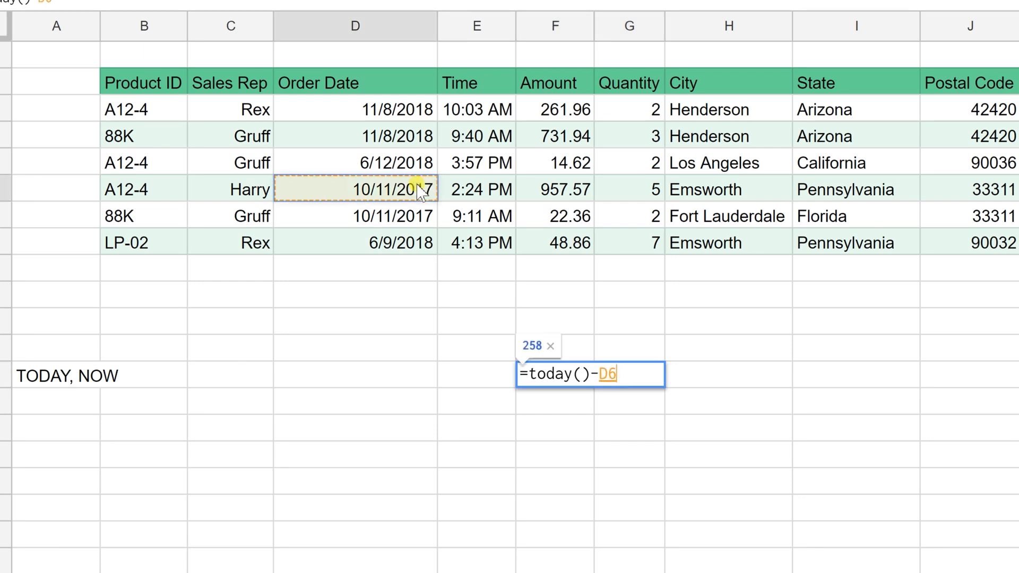
pyautogui.press('Return')
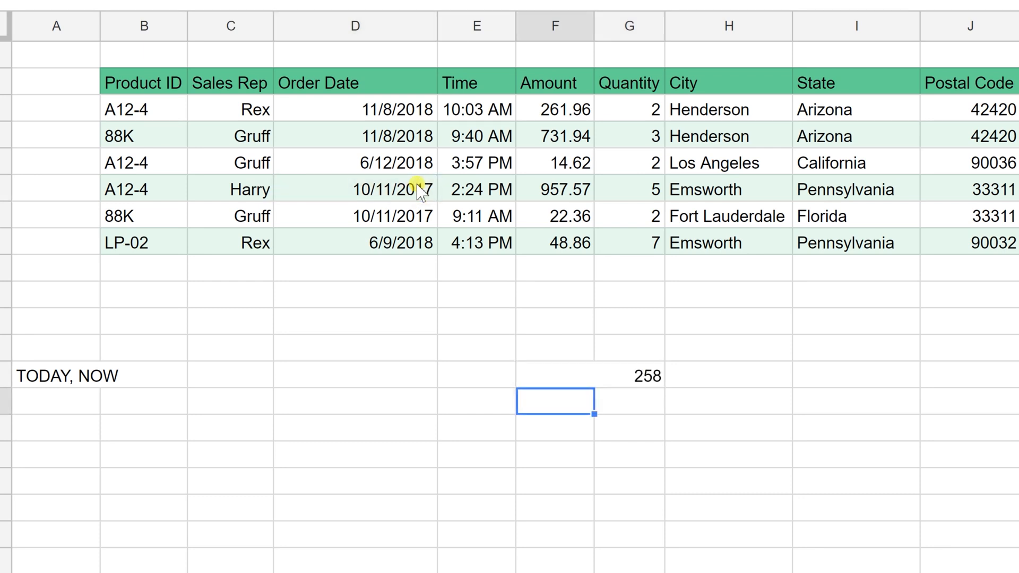
# Replace the formula in F20 with =now() to return the current date and time.
pyautogui.press('Up')
pyautogui.write('=now')
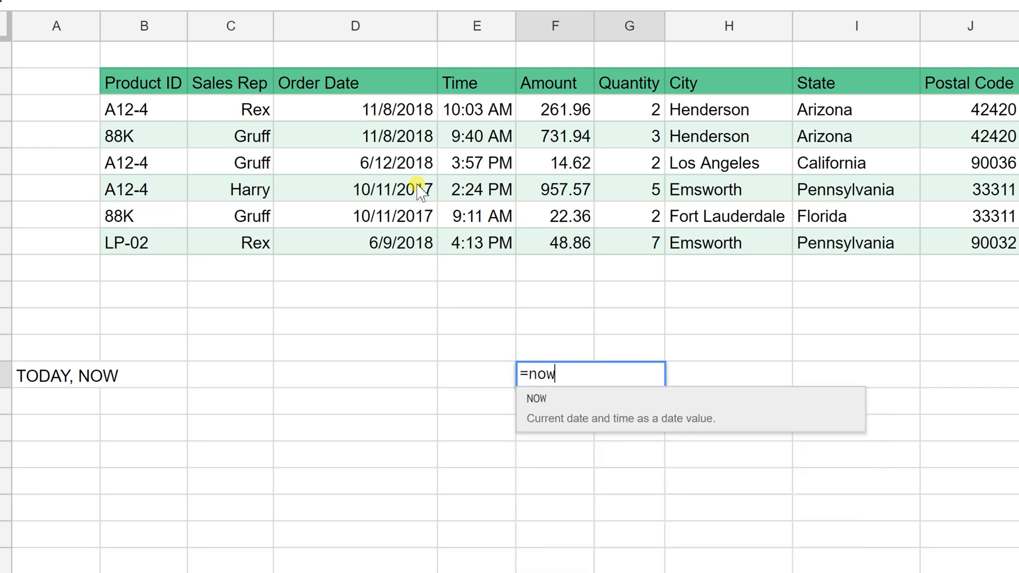
pyautogui.write('()')
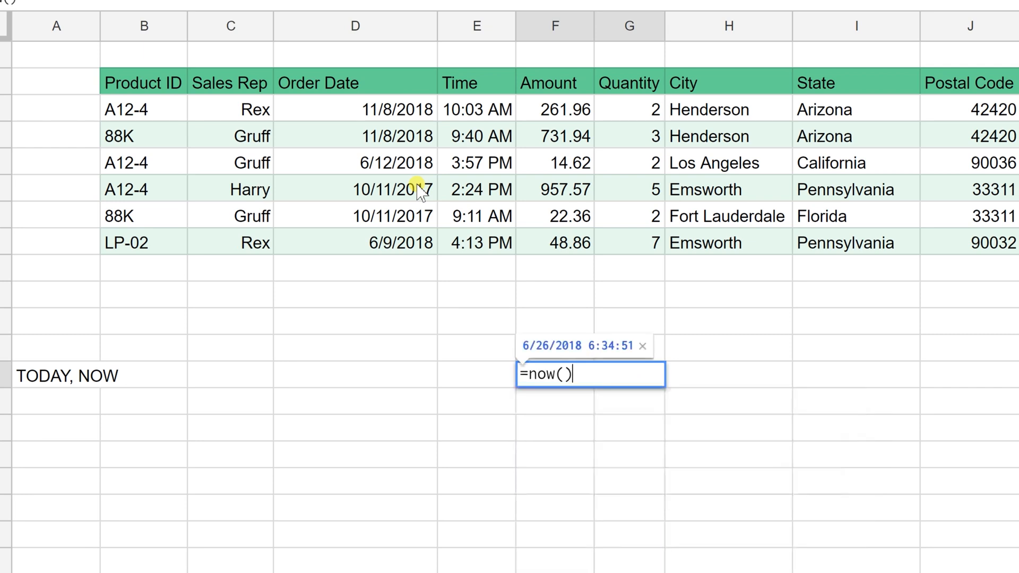
pyautogui.press('Return')
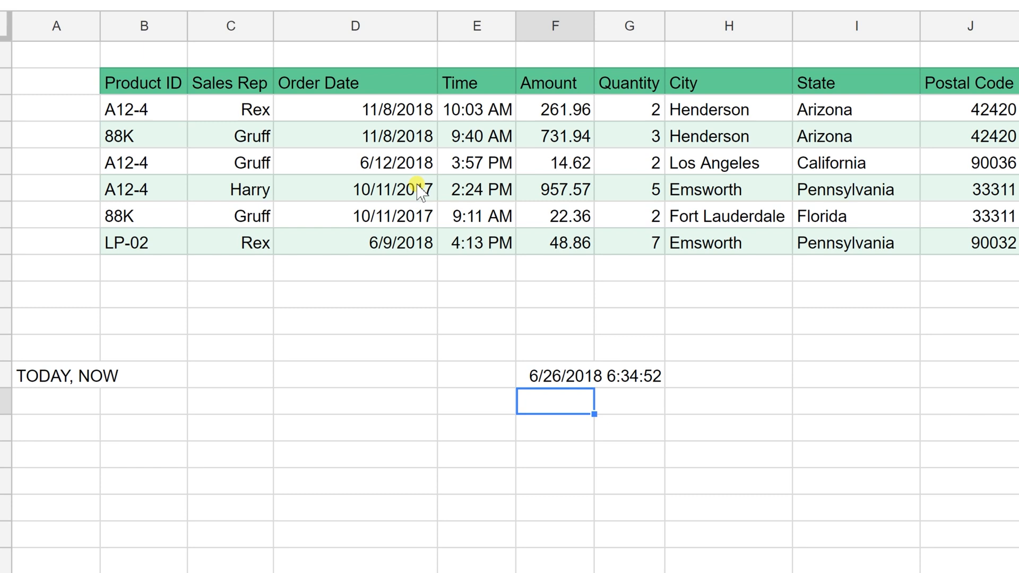
# Replace the formula in F20 with =now()-(D7+E7) to calculate the time elapsed since the order date and time in row 7.
pyautogui.press('Up')
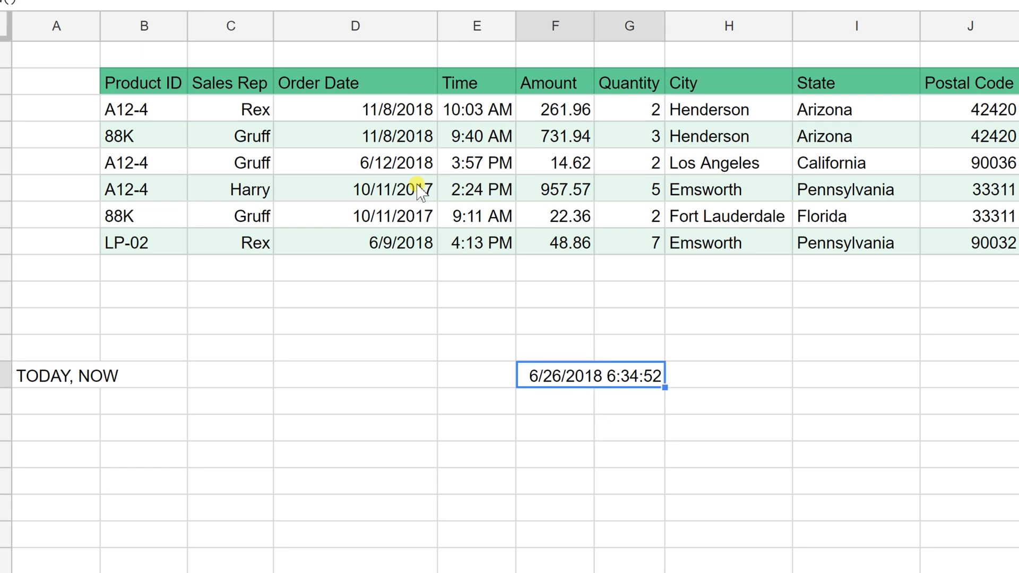
pyautogui.press('BackSpace')
pyautogui.write('=')
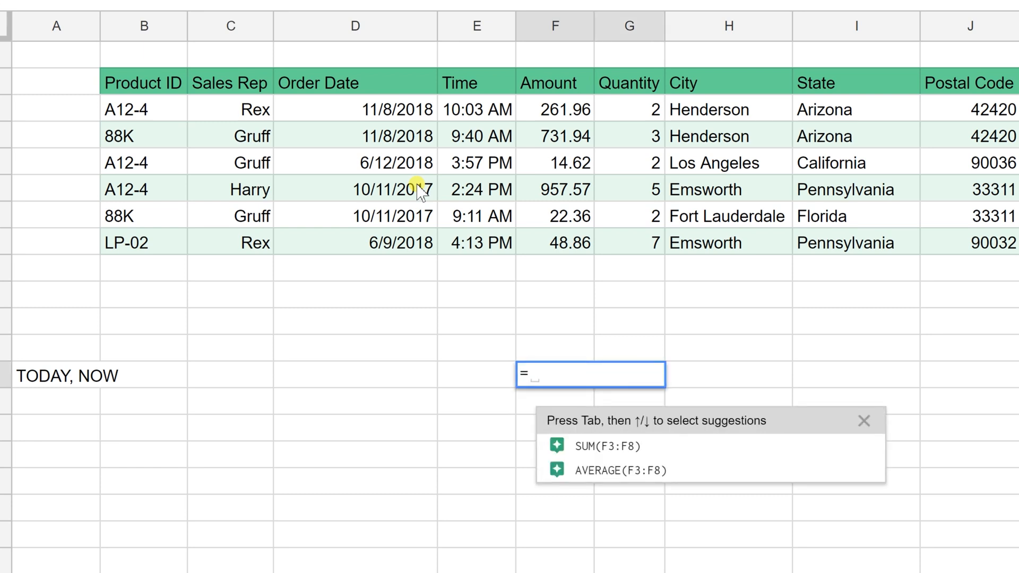
pyautogui.write('now')
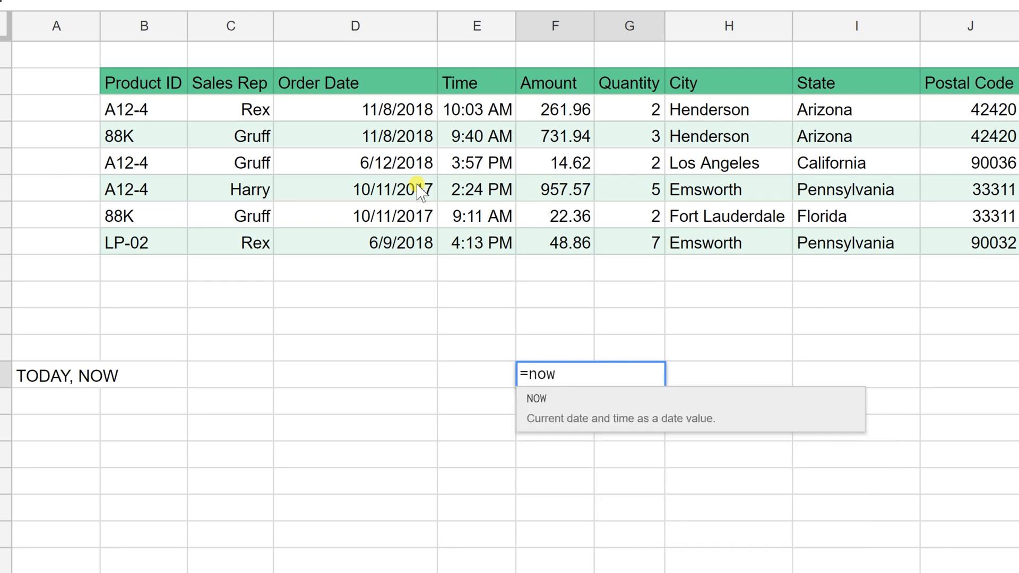
pyautogui.write('()')
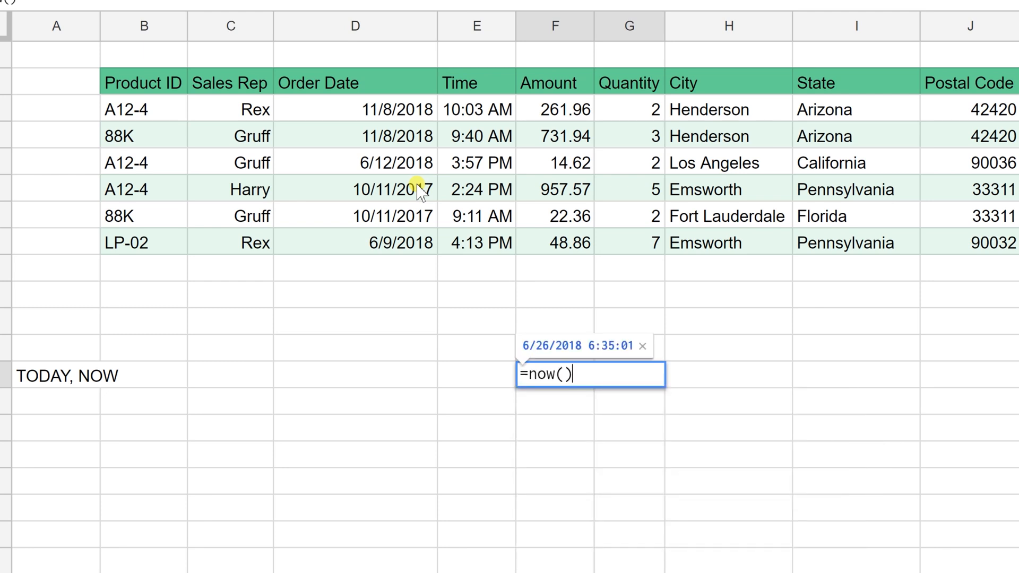
pyautogui.write('-(')
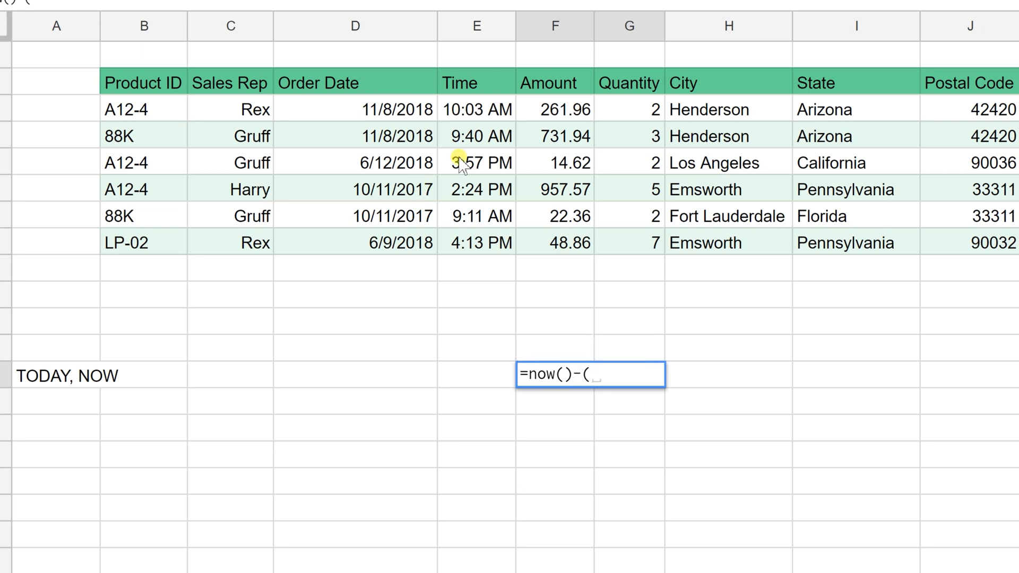
pyautogui.click(405, 220)
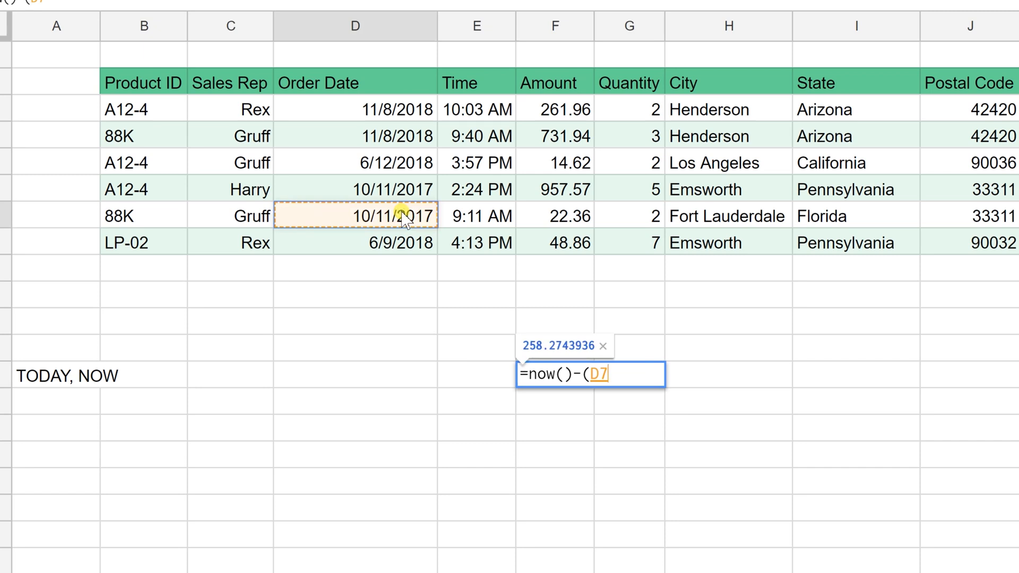
pyautogui.write('+')
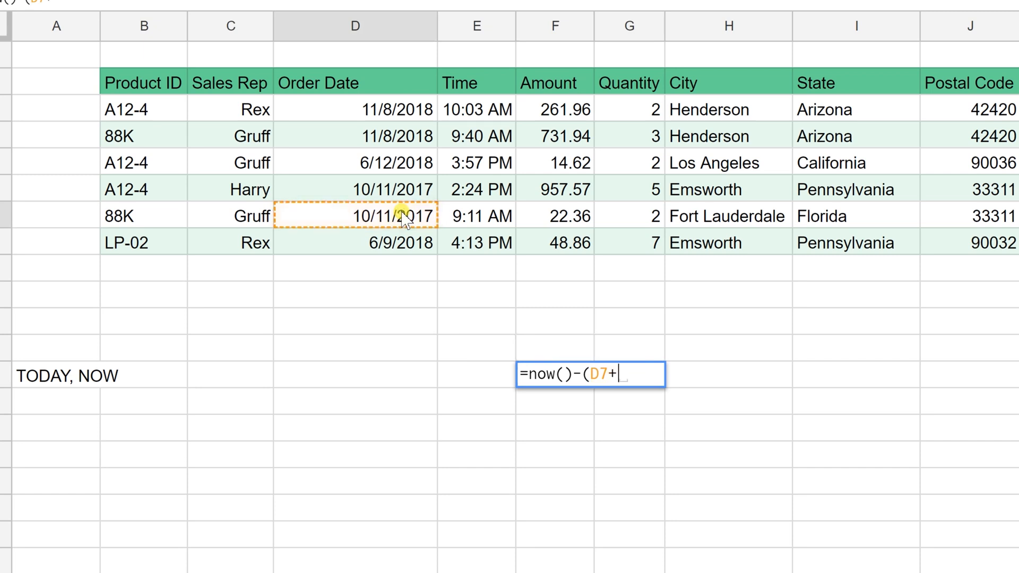
pyautogui.click(451, 219)
pyautogui.write(')')
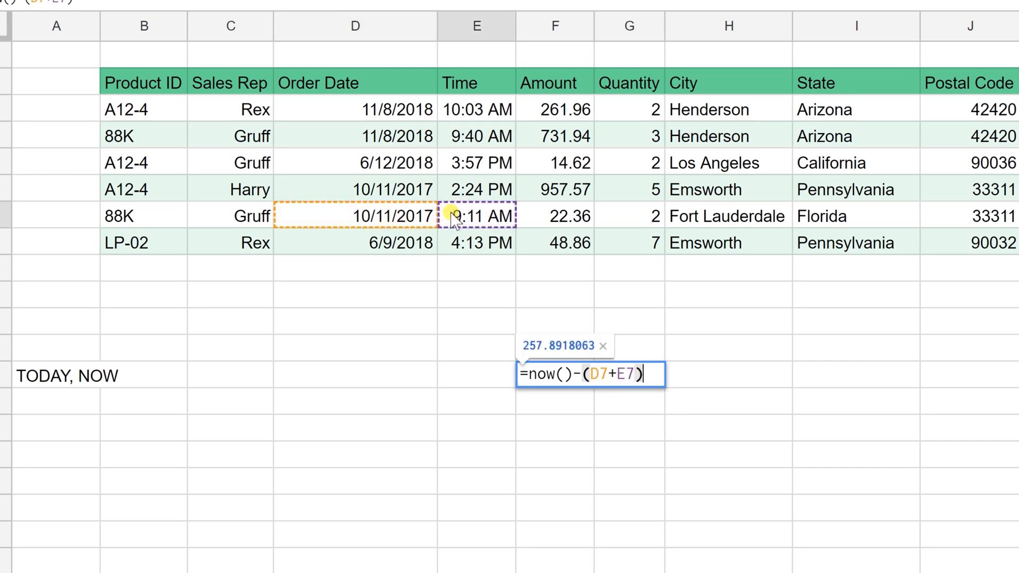
pyautogui.press('Return')
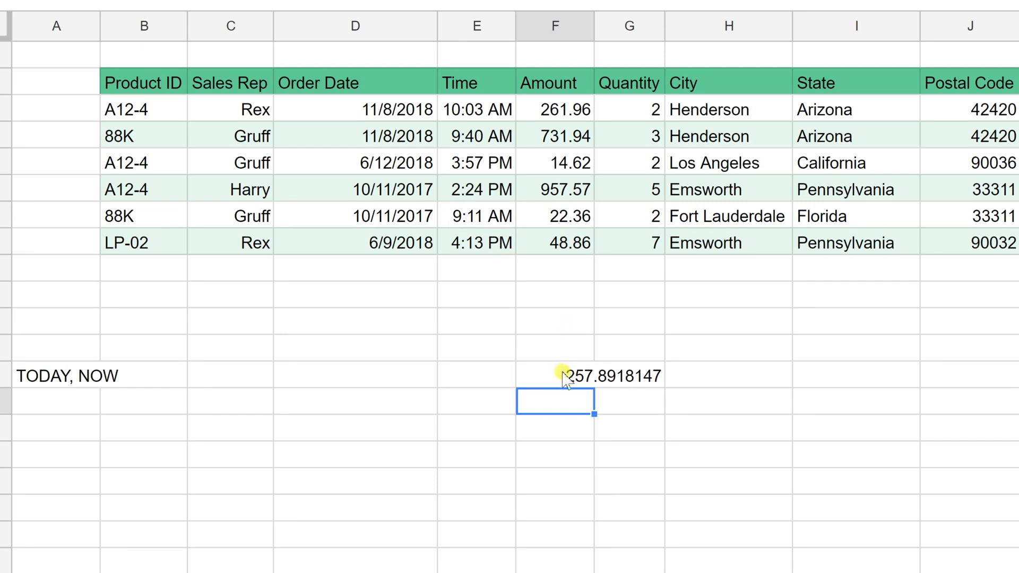
pyautogui.click(547, 376)
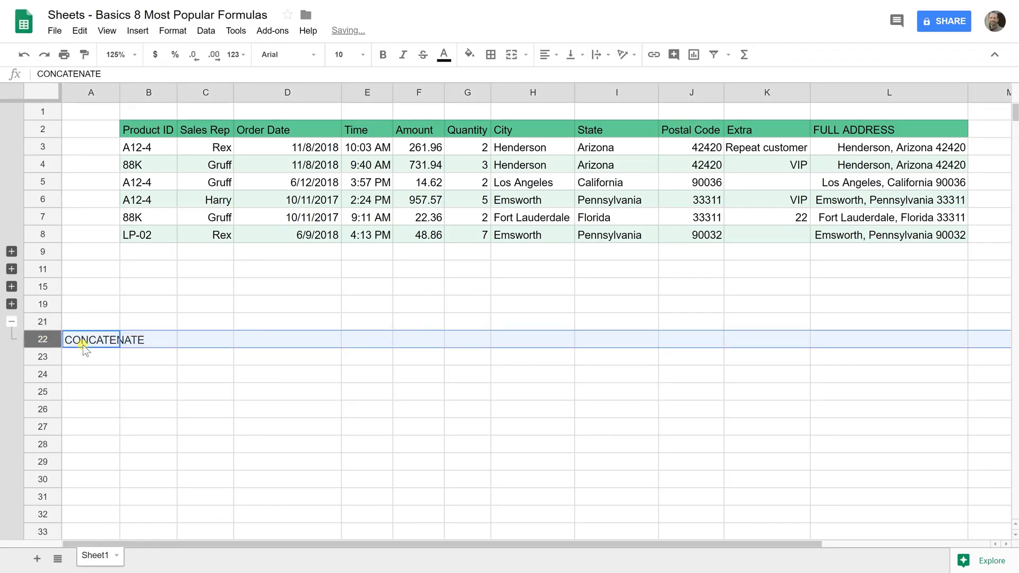
# Start a CONCATENATE formula in E22 with the city in H3 followed by the separator ", ".
pyautogui.click(85, 348)
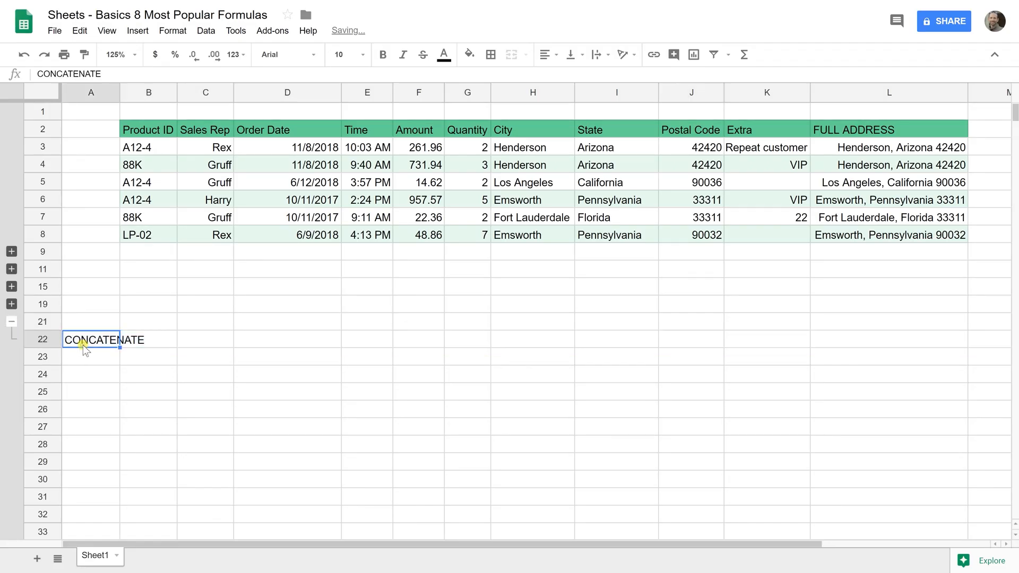
pyautogui.click(374, 345)
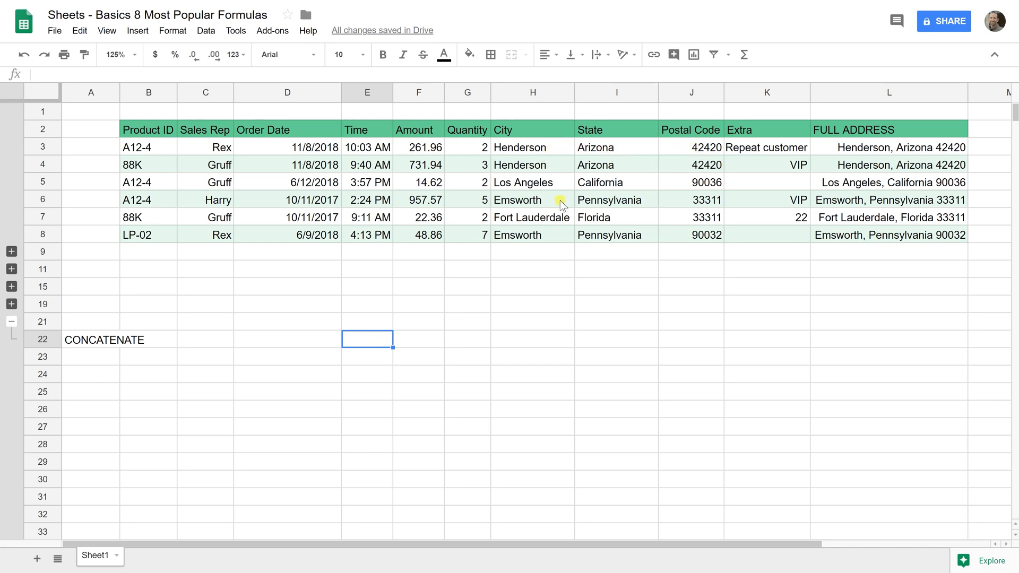
pyautogui.write('=')
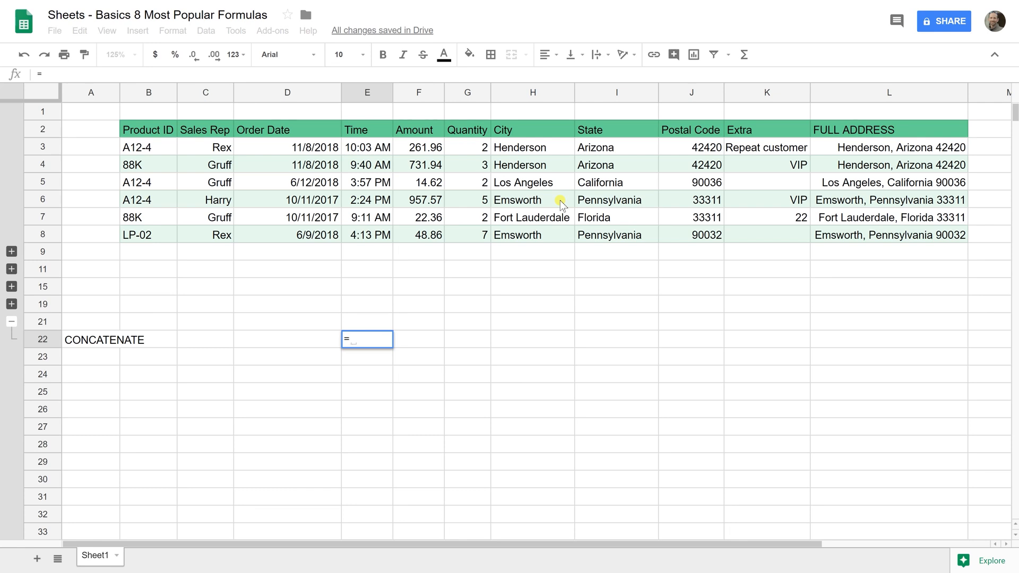
pyautogui.write('c')
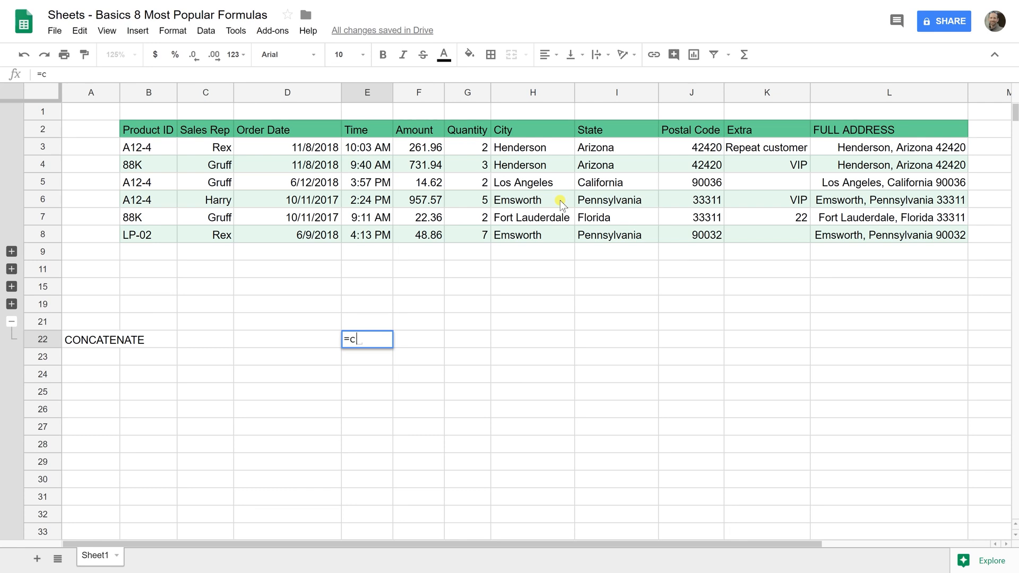
pyautogui.write('onc')
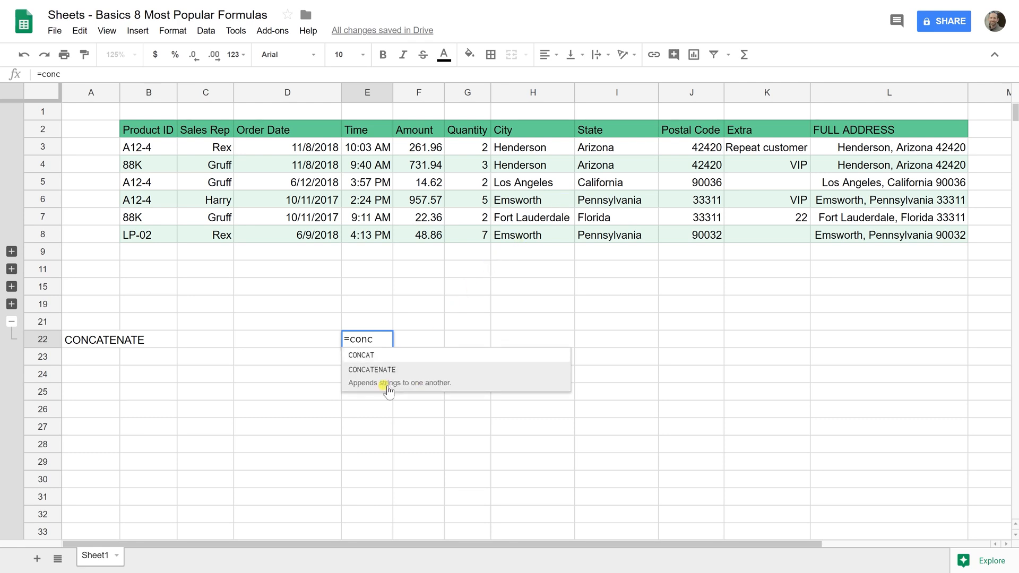
pyautogui.click(388, 389)
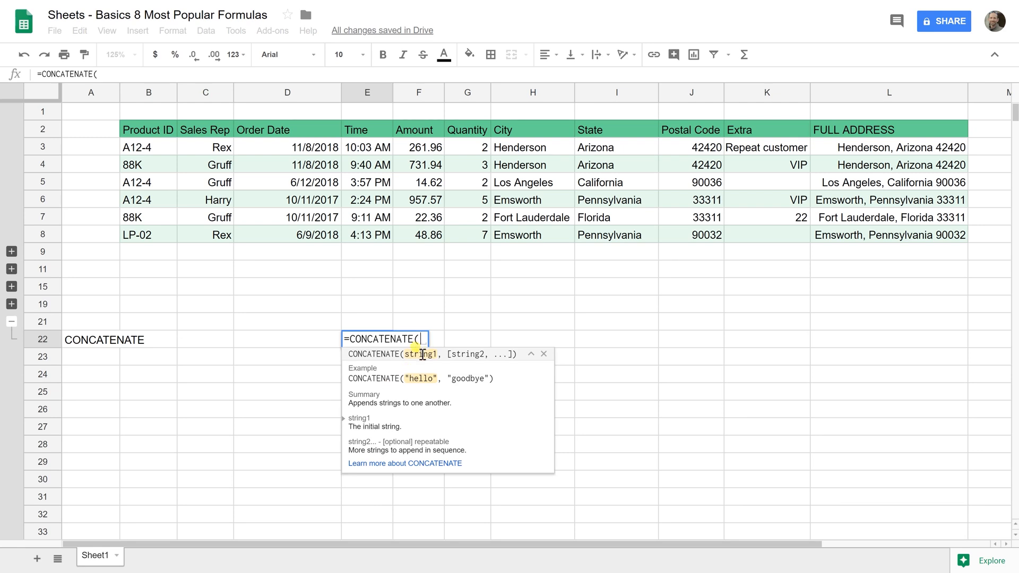
pyautogui.click(553, 154)
pyautogui.write(',",')
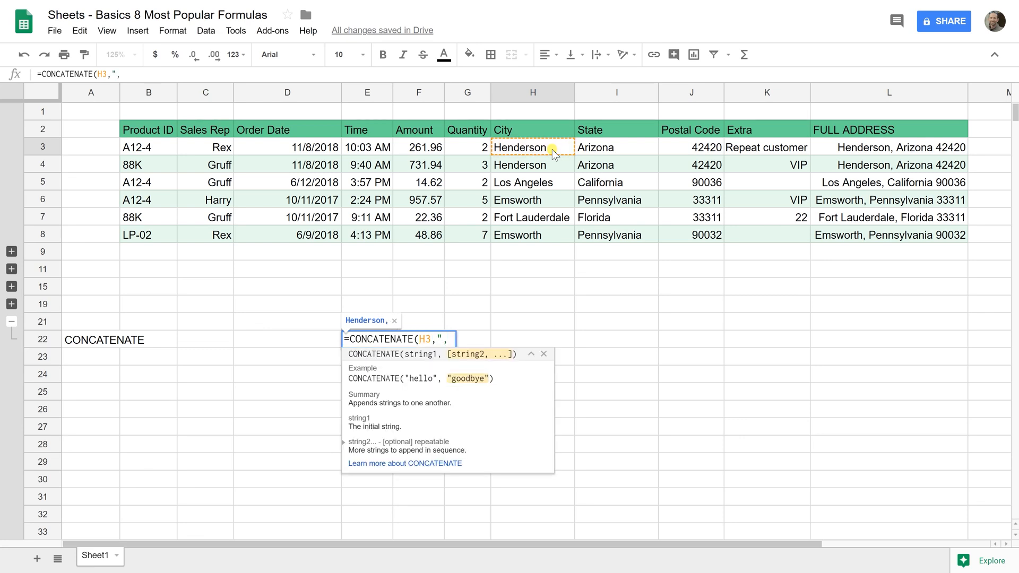
pyautogui.write(' "')
pyautogui.write(',')
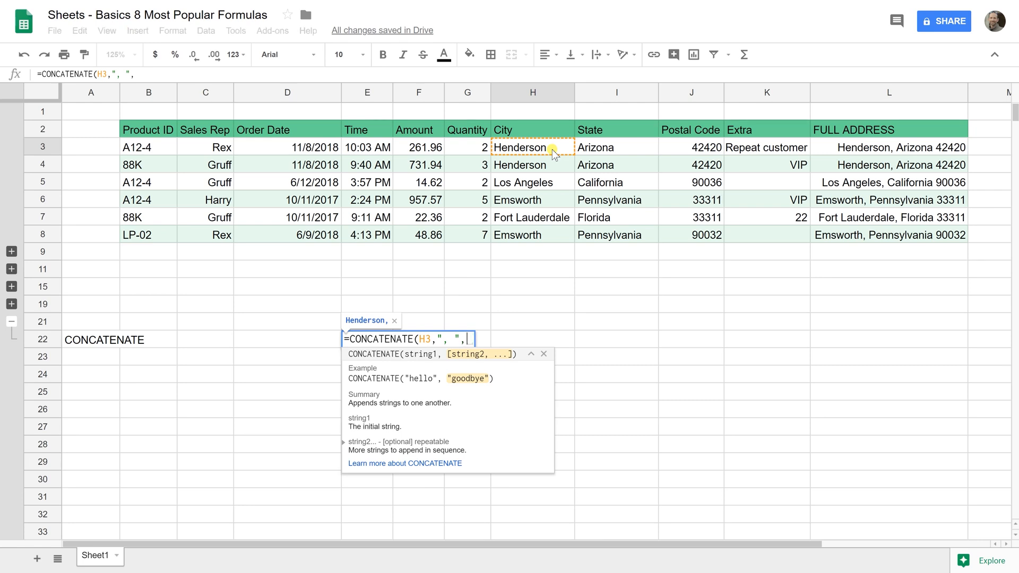
# Add the state in I3 and a single-space separator " " to the CONCATENATE formula.
pyautogui.click(627, 151)
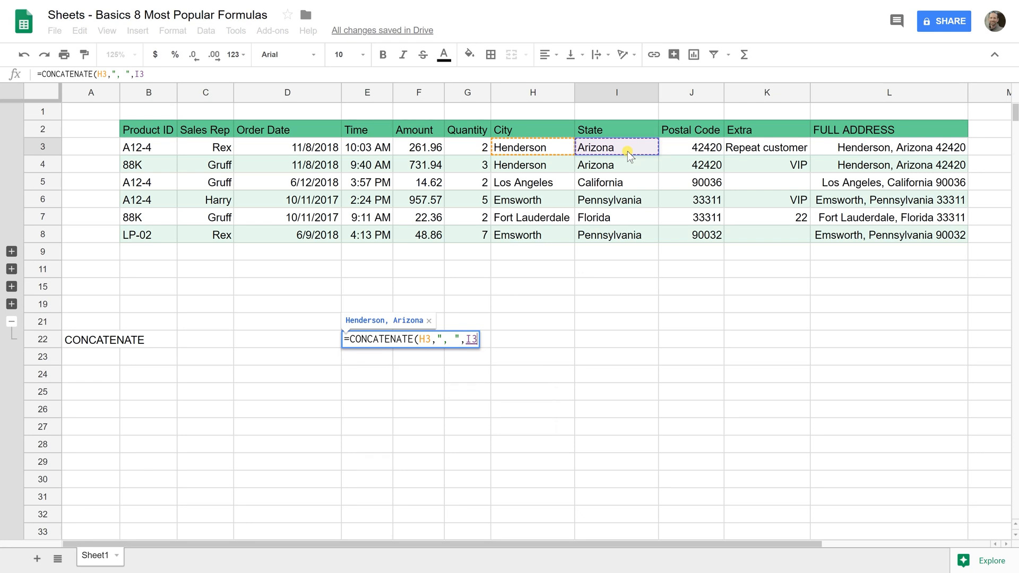
pyautogui.write(',')
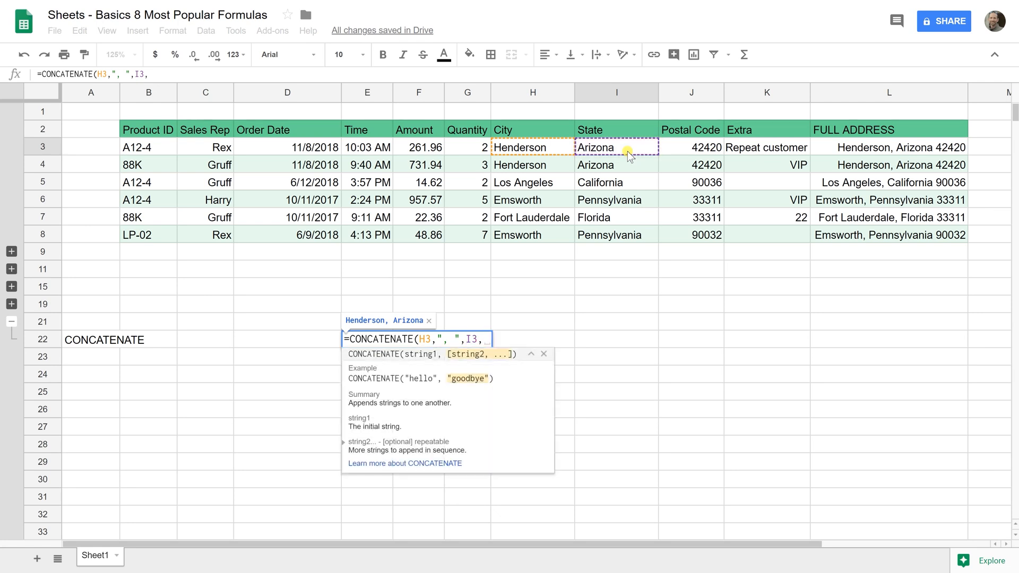
pyautogui.write('" ",')
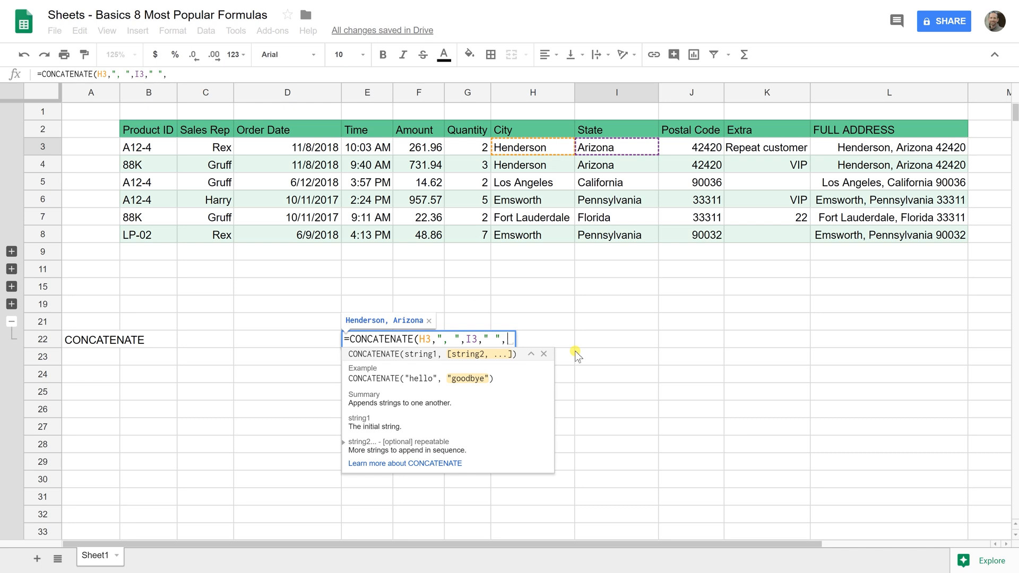
# Add the postal code in J3 as the last argument of the CONCATENATE formula in E22 and enter the formula.
pyautogui.press('Up')
pyautogui.press('Up')
pyautogui.press('Up')
pyautogui.press('Up')
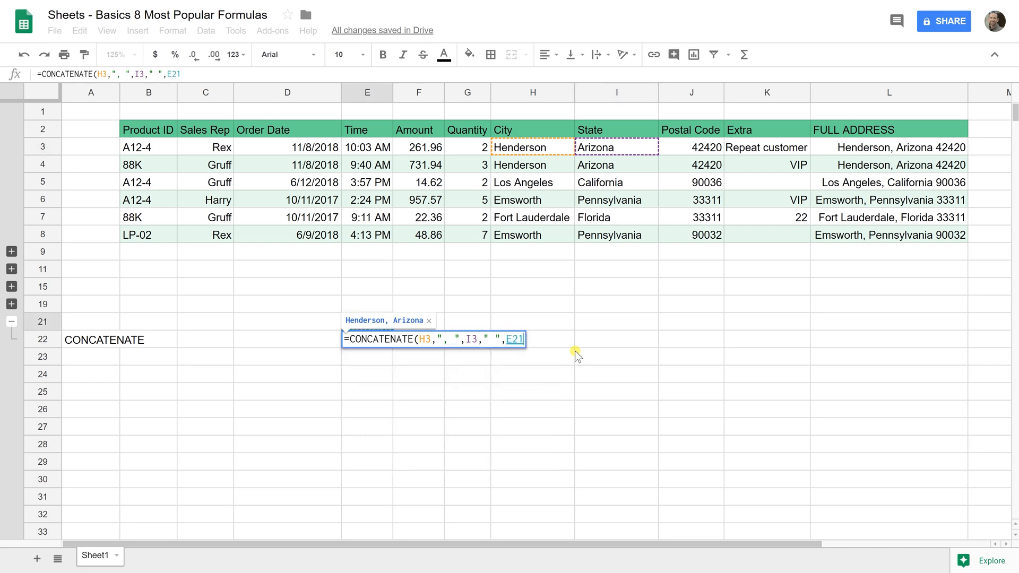
pyautogui.press('Up')
pyautogui.press('Up')
pyautogui.press('Up')
pyautogui.press('Up')
pyautogui.press('Up')
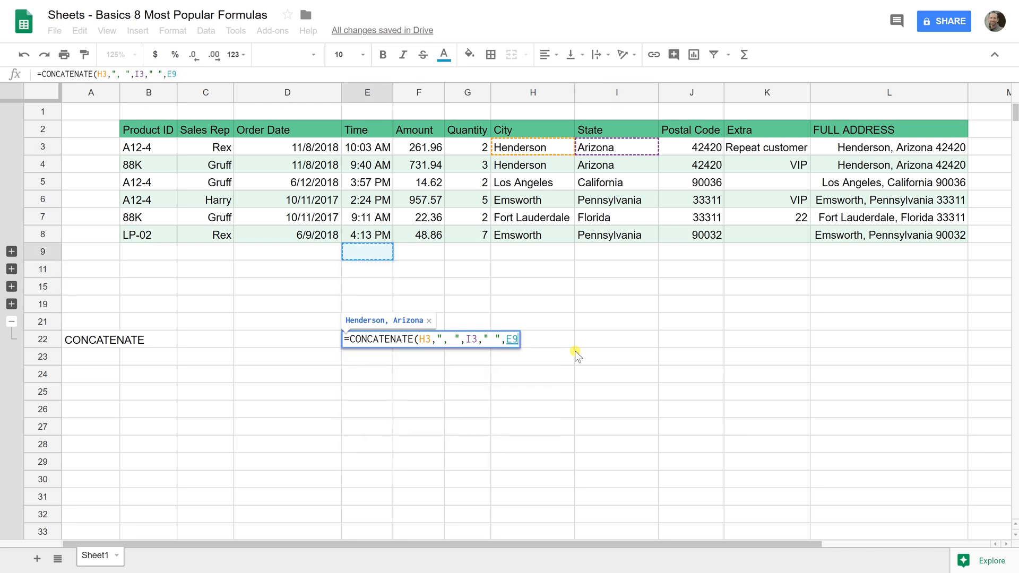
pyautogui.press('Up')
pyautogui.press('Up')
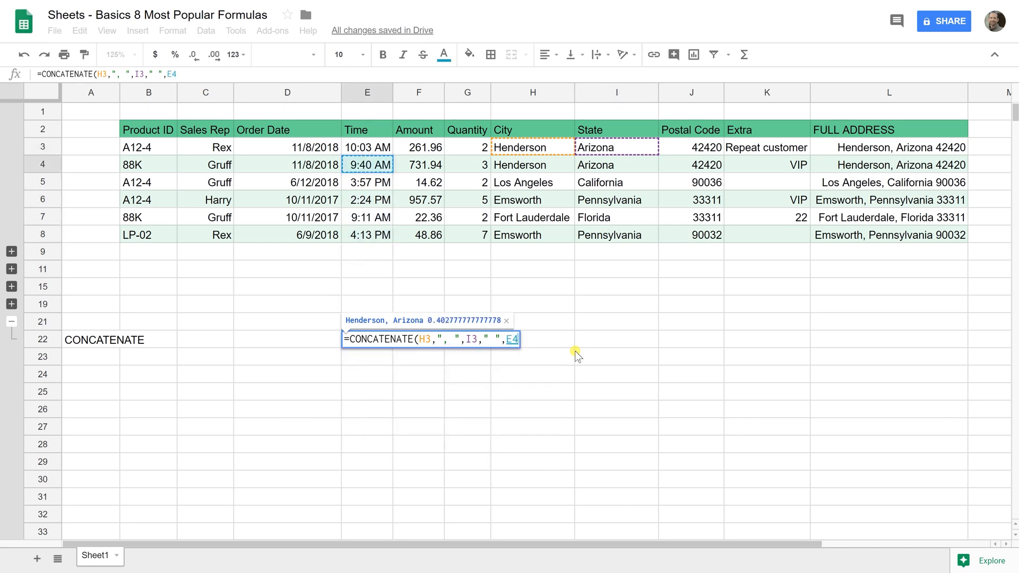
pyautogui.press('Right')
pyautogui.press('Right')
pyautogui.press('Right')
pyautogui.press('Right')
pyautogui.press('Right')
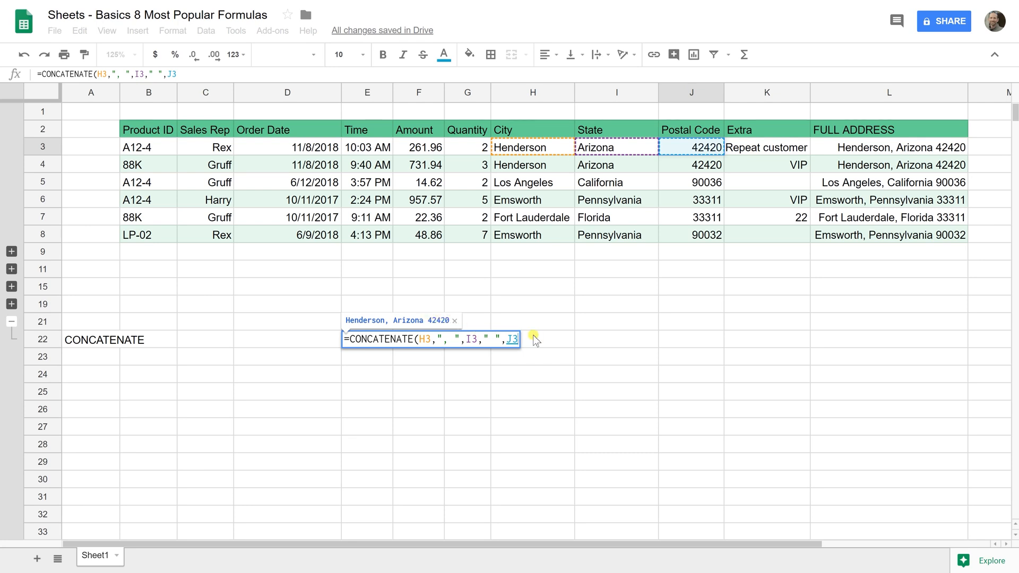
pyautogui.press('Return')
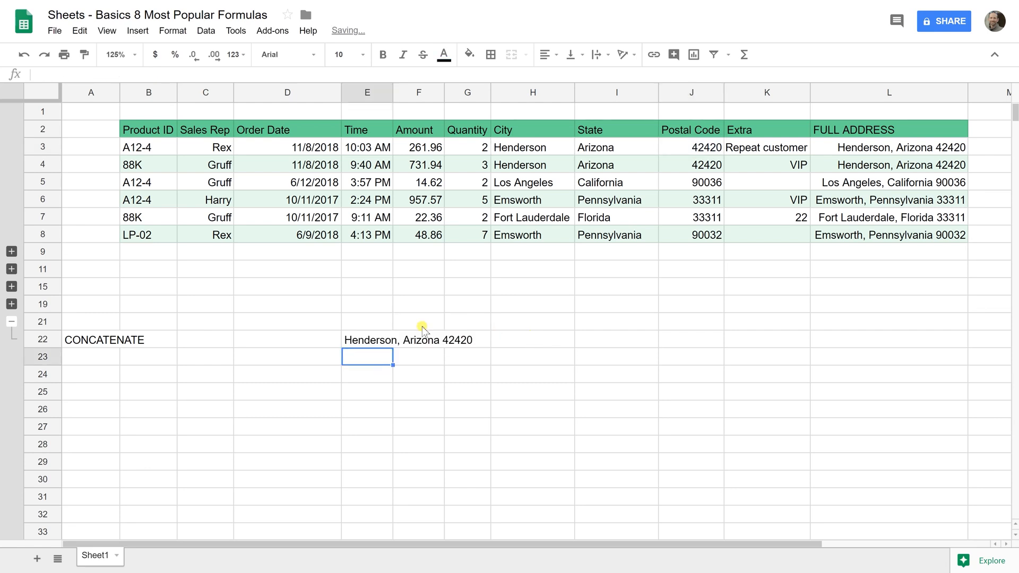
# Fill the CONCATENATE formula from E22 down through E32, then reselect E22.
pyautogui.click(379, 341)
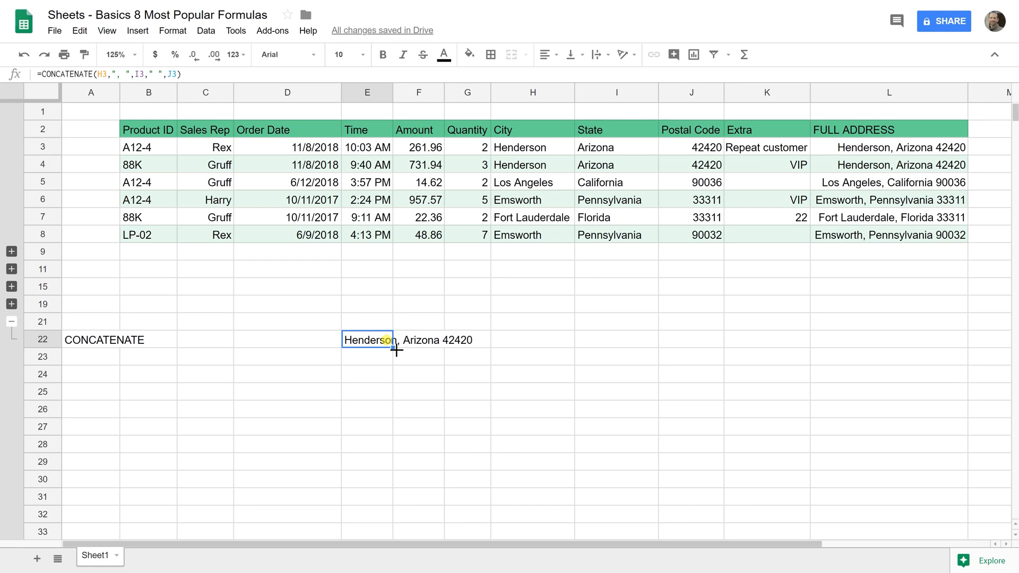
pyautogui.moveTo(397, 353); pyautogui.dragTo(395, 519)
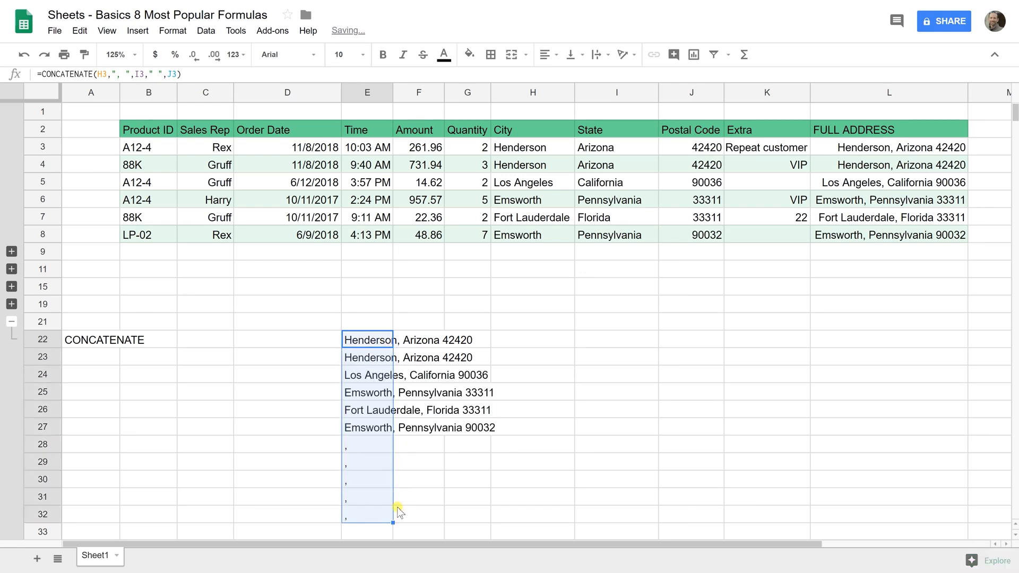
pyautogui.click(386, 343)
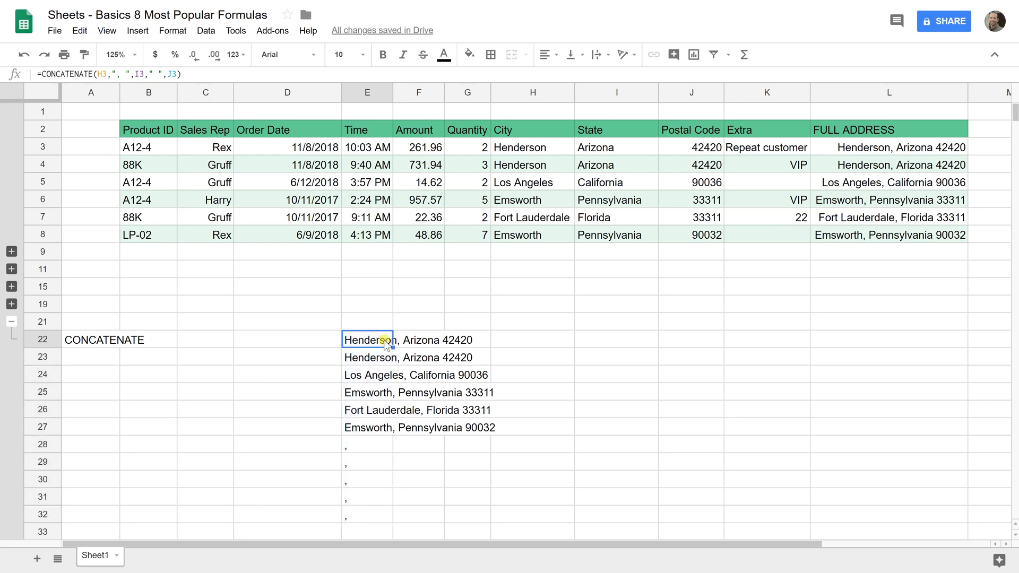
# Examine the cell references of the copied formulas in E23 and E24 without changing them.
pyautogui.doubleClick(382, 359)
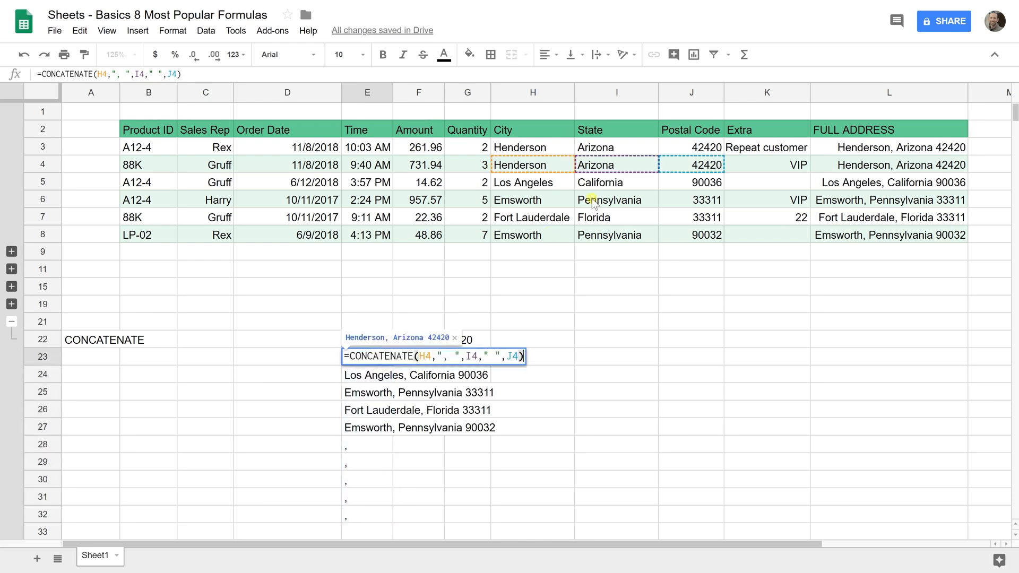
pyautogui.press('Escape')
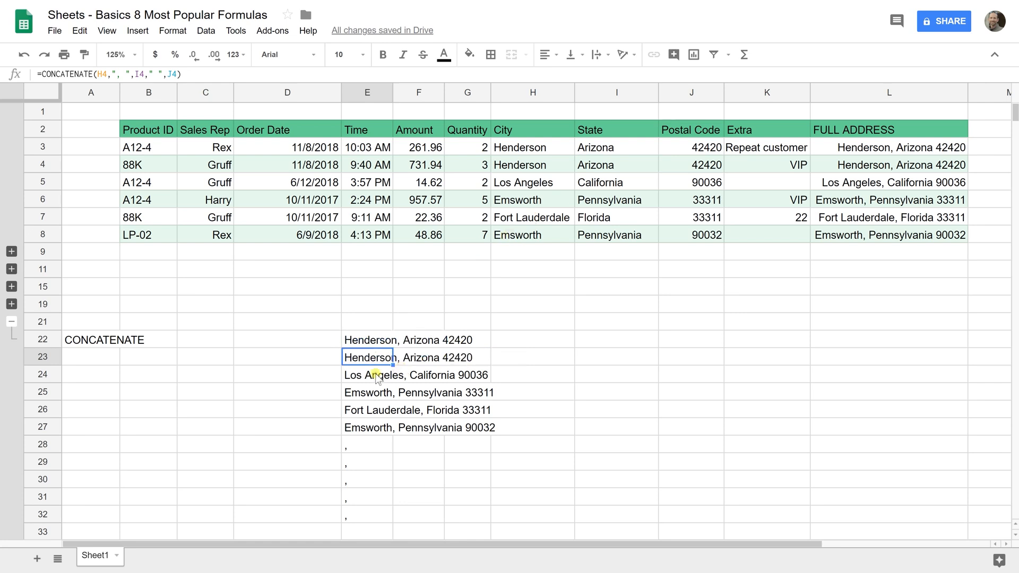
pyautogui.doubleClick(393, 378)
pyautogui.press('Escape')
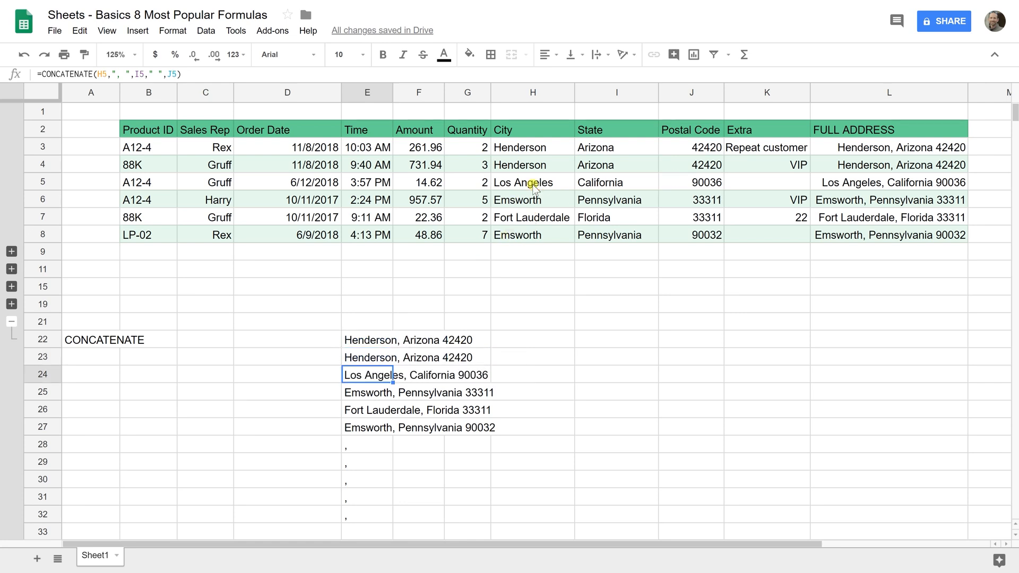
# Clear the surplus CONCATENATE formulas in E28:E32 below the six addresses and deselect the range.
pyautogui.click(385, 444)
pyautogui.keyDown('shift'); pyautogui.click(375, 515); pyautogui.keyUp('shift')
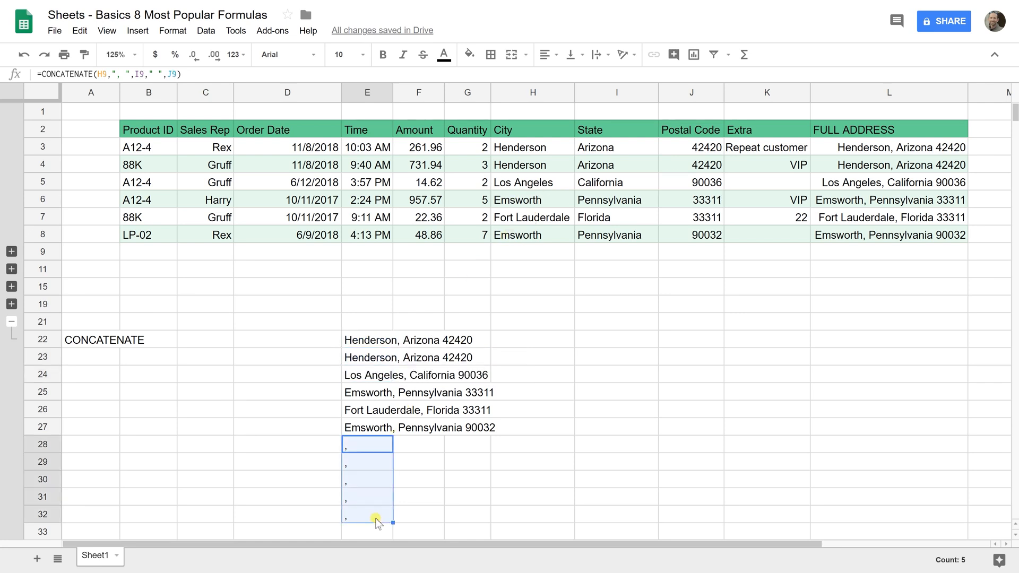
pyautogui.press('Delete')
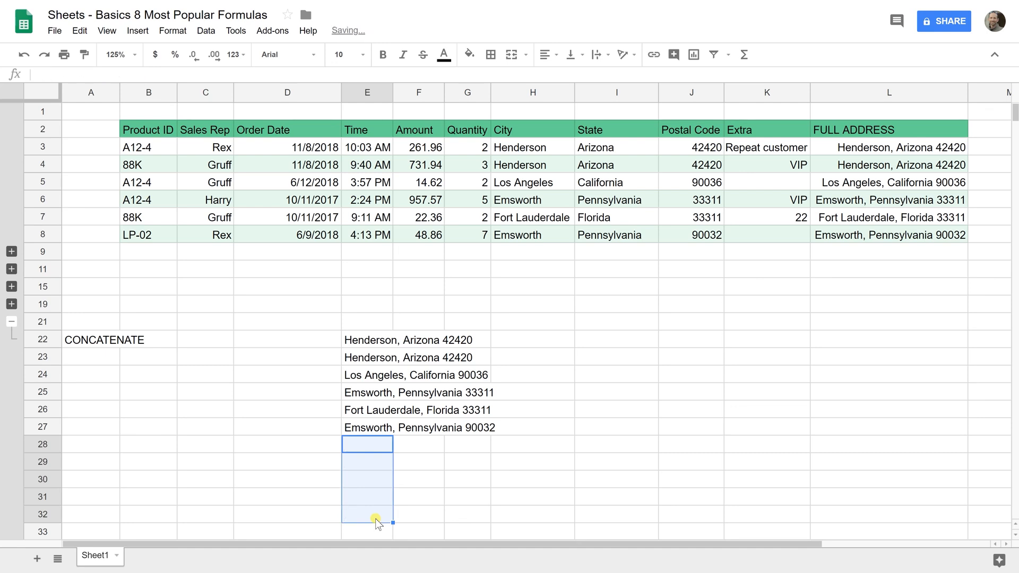
pyautogui.click(423, 466)
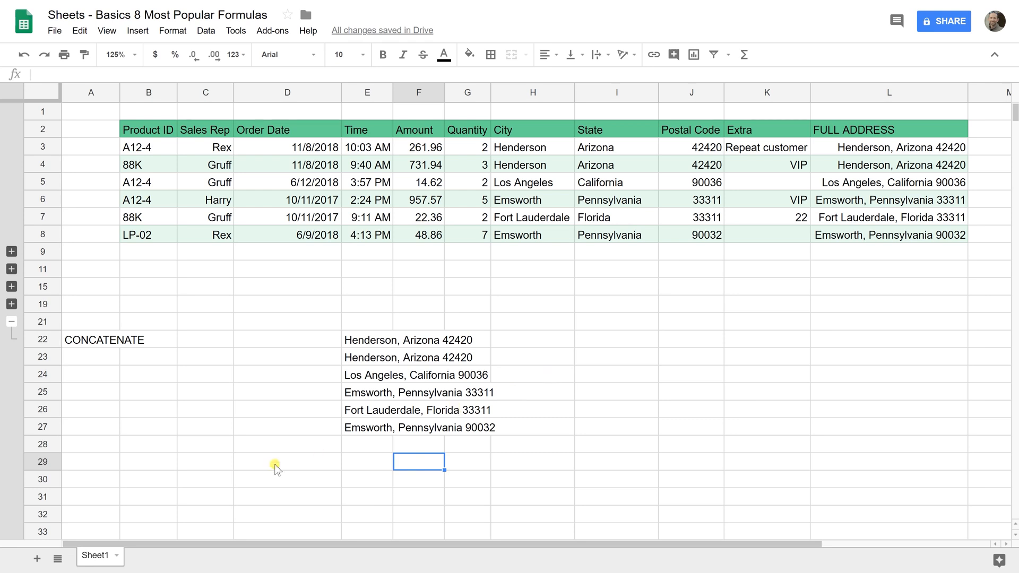
# Abandon the empty formula started in D28 and browse the complete online list of spreadsheet functions.
pyautogui.click(280, 444)
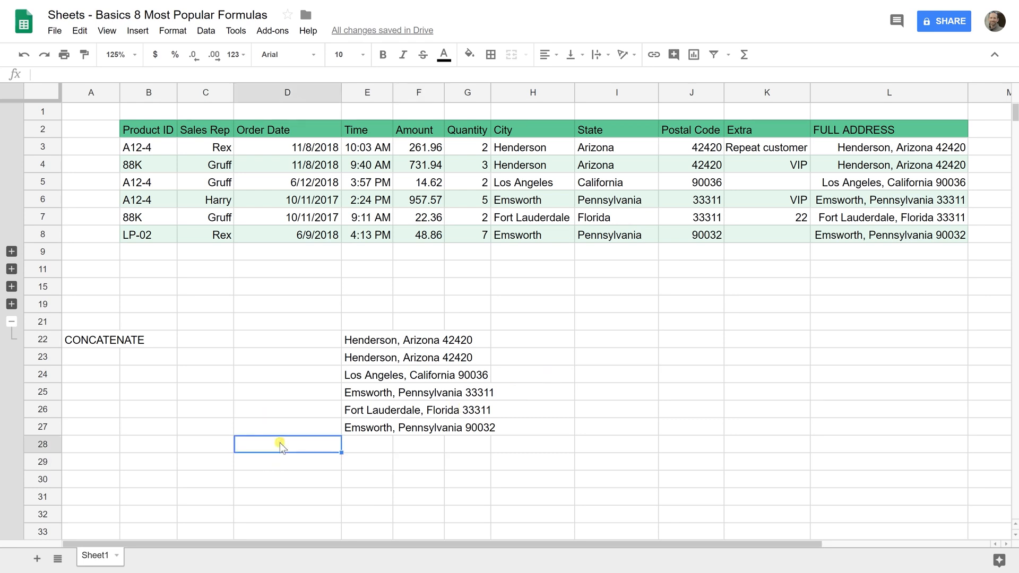
pyautogui.write('=')
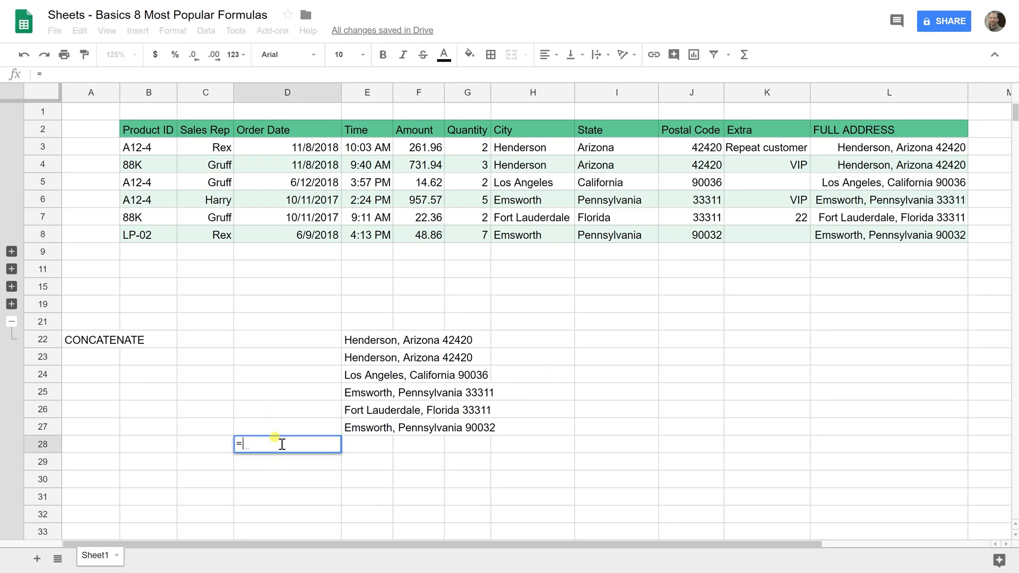
pyautogui.click(146, 32)
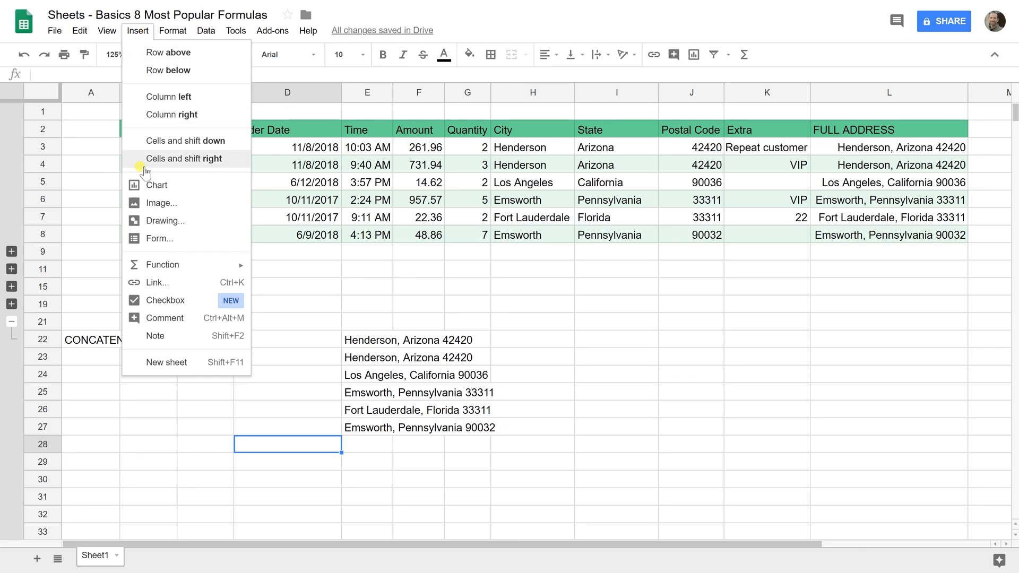
pyautogui.moveTo(169, 268)
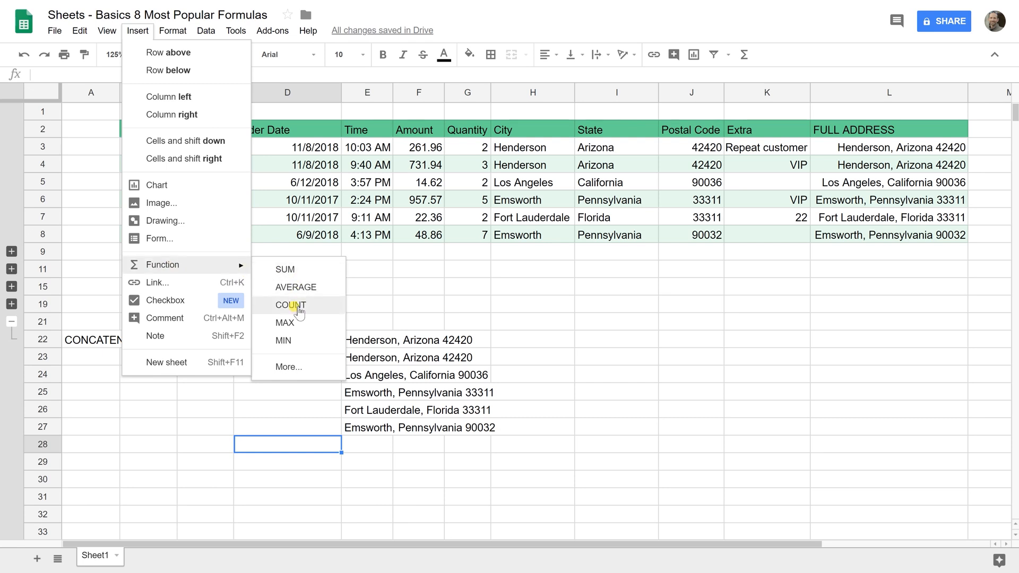
pyautogui.click(291, 367)
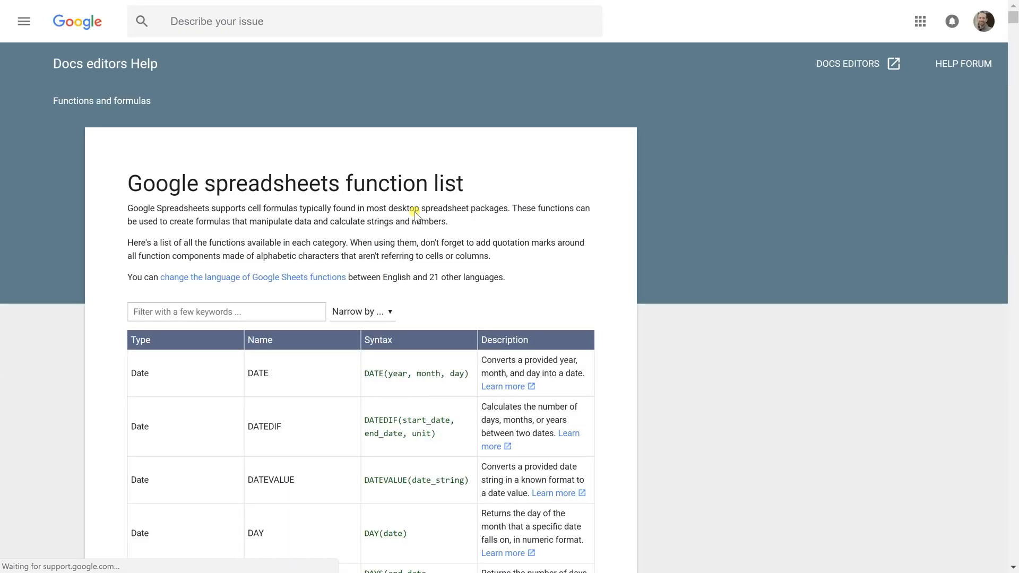
pyautogui.scroll(-6, 418, 224)
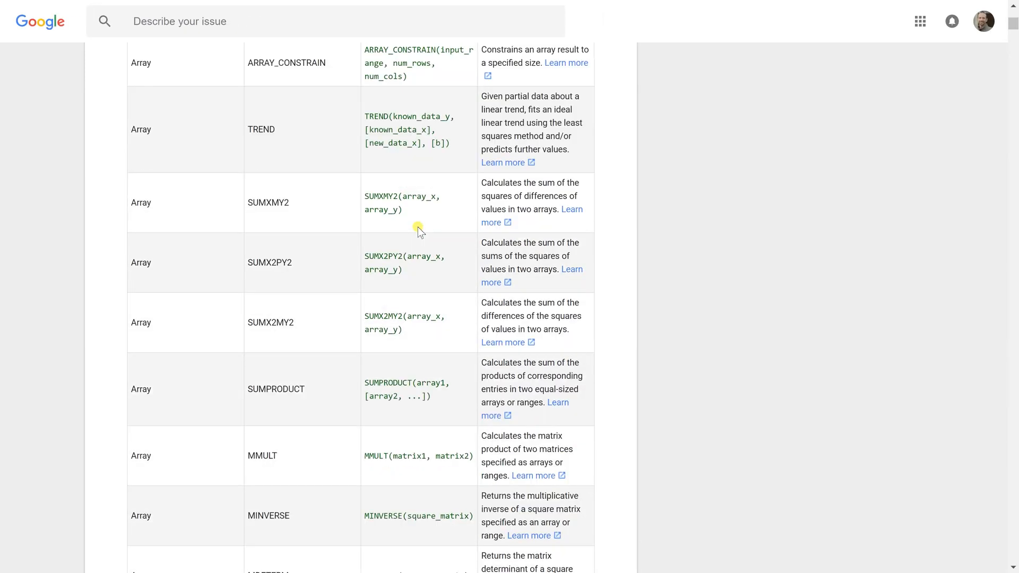
pyautogui.scroll(6, 418, 227)
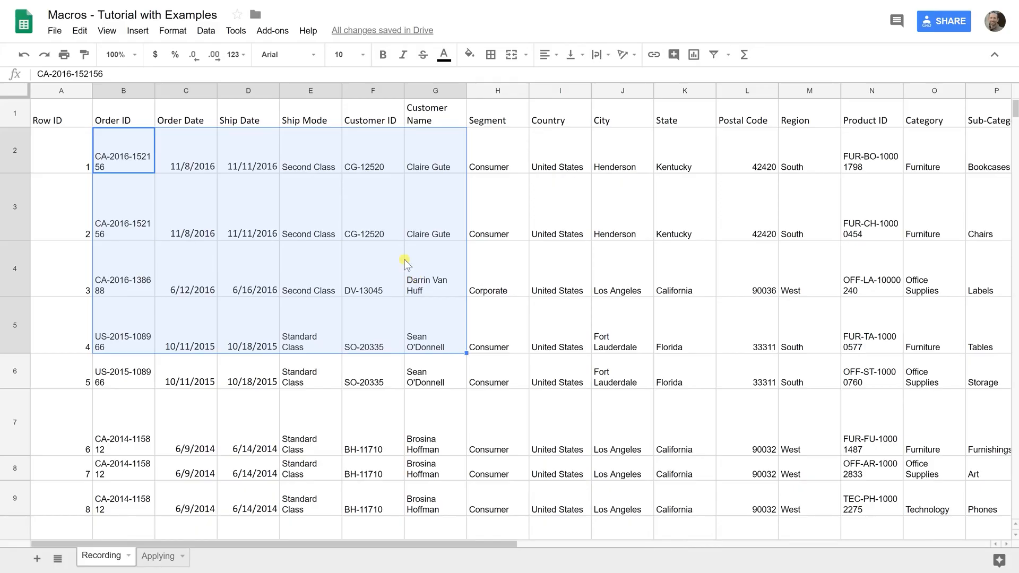
pyautogui.click(402, 246)
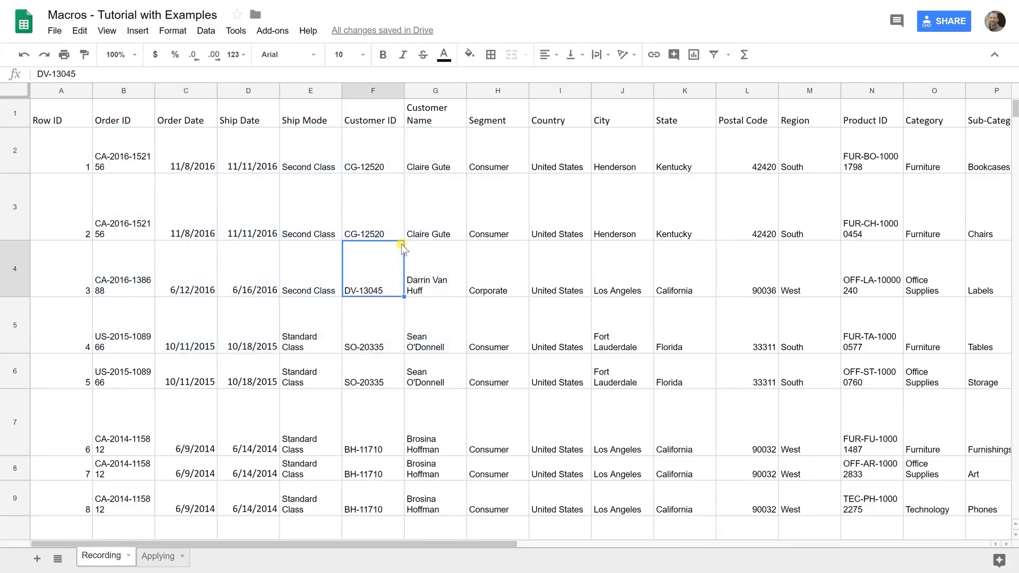
pyautogui.click(130, 112)
pyautogui.moveTo(212, 136); pyautogui.dragTo(644, 332)
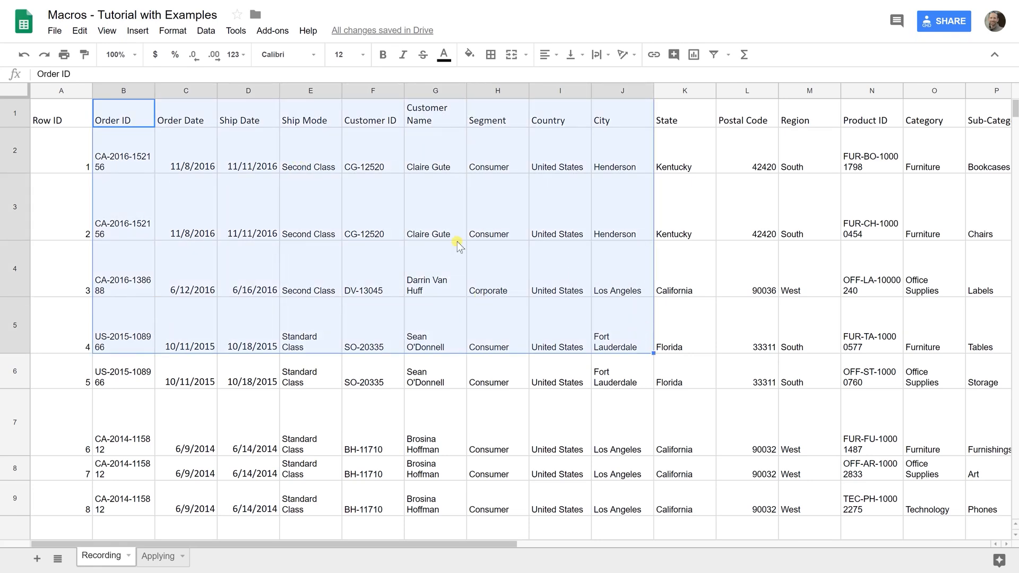
pyautogui.click(443, 233)
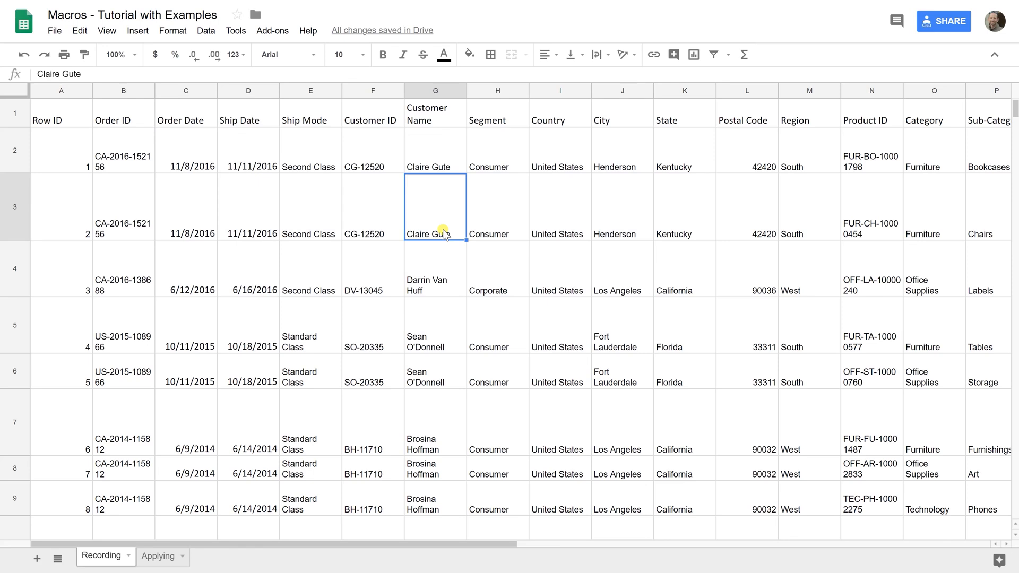
pyautogui.click(370, 163)
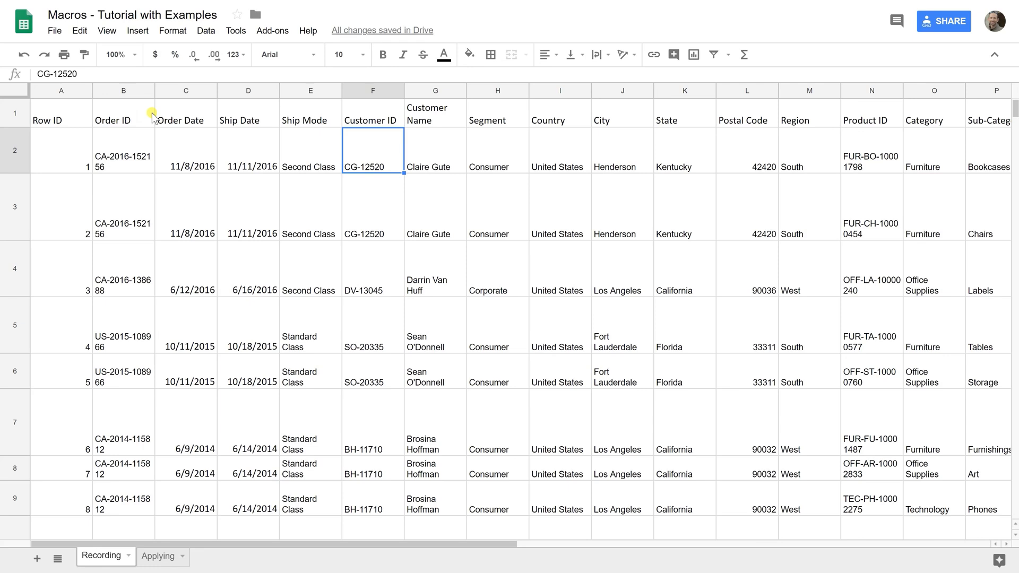
# Select cell A1 on the Recording sheet and start recording a new macro.
pyautogui.hotkey('ctrl', 'Home')
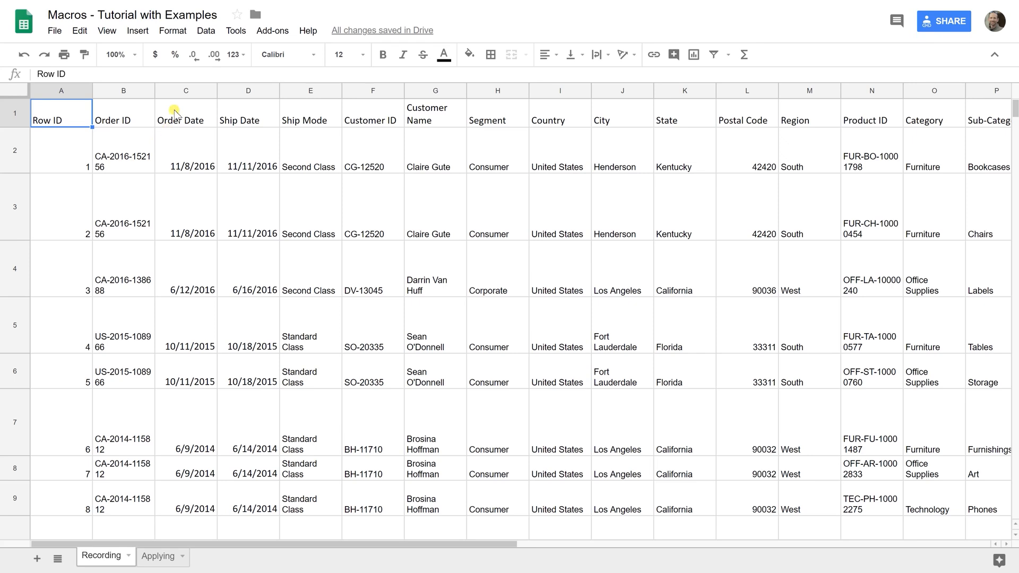
pyautogui.click(236, 30)
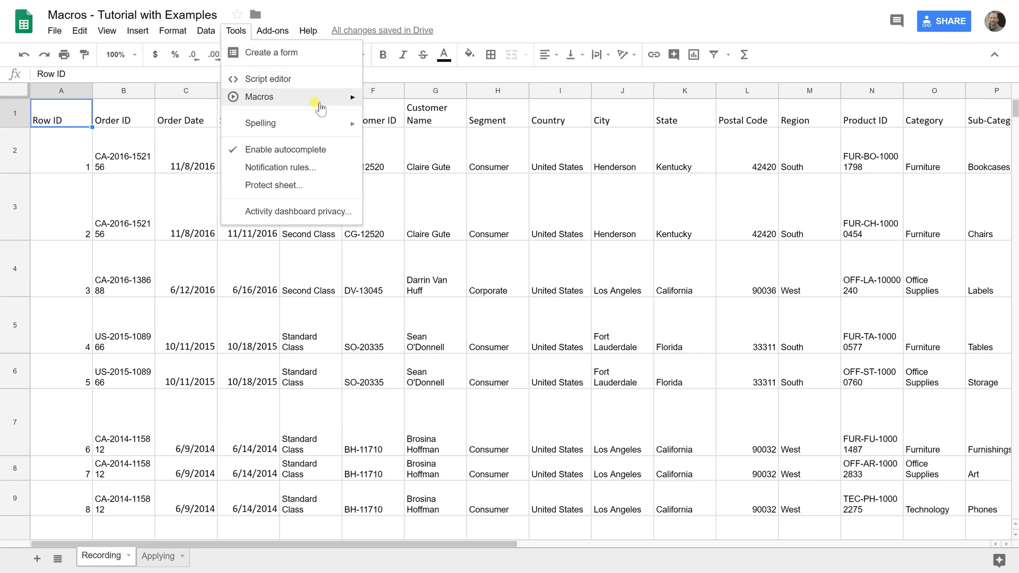
pyautogui.moveTo(322, 105)
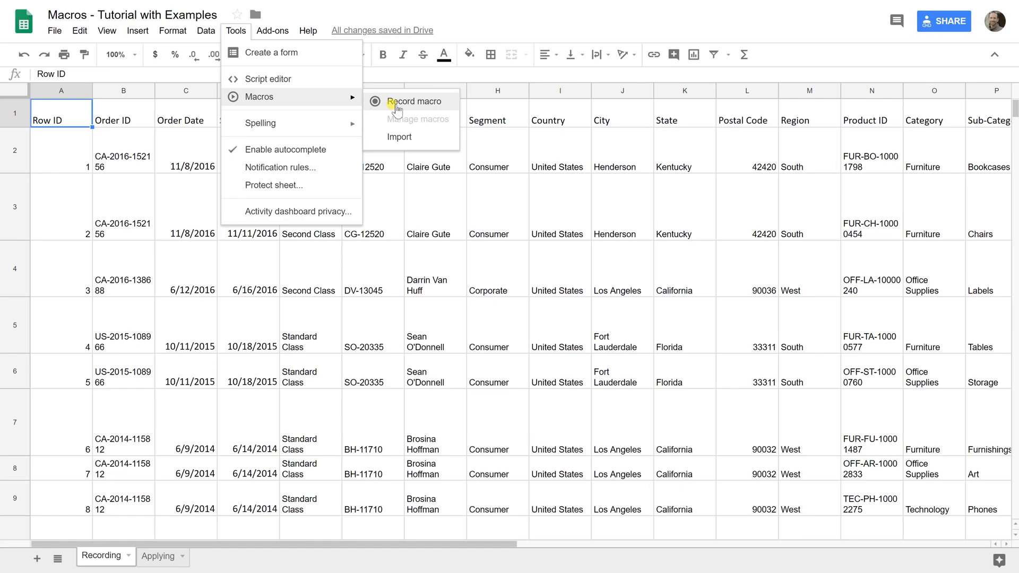
pyautogui.click(397, 103)
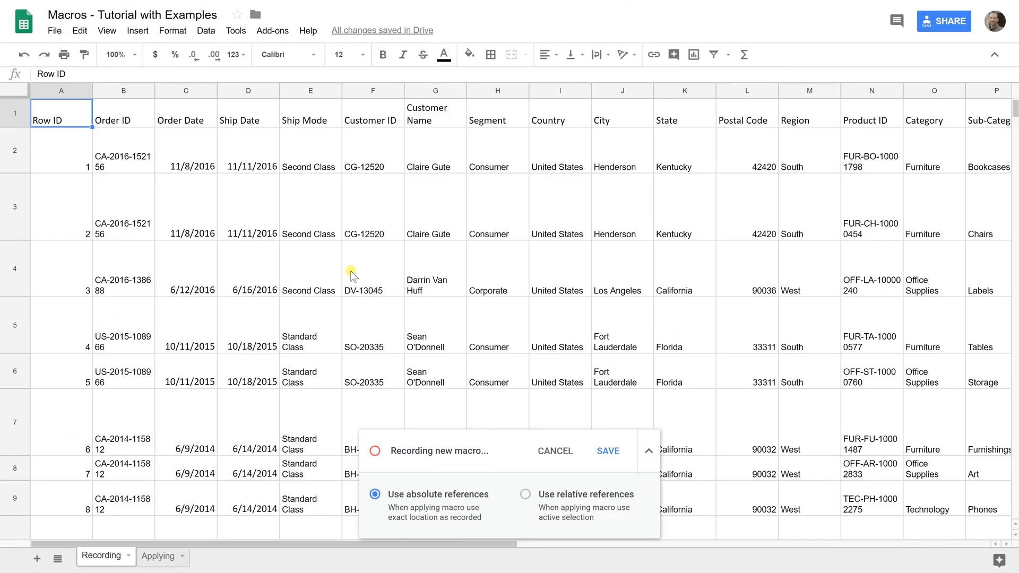
# Set text wrapping to overflow for the whole Recording sheet and fit all column widths to their contents.
pyautogui.click(15, 90)
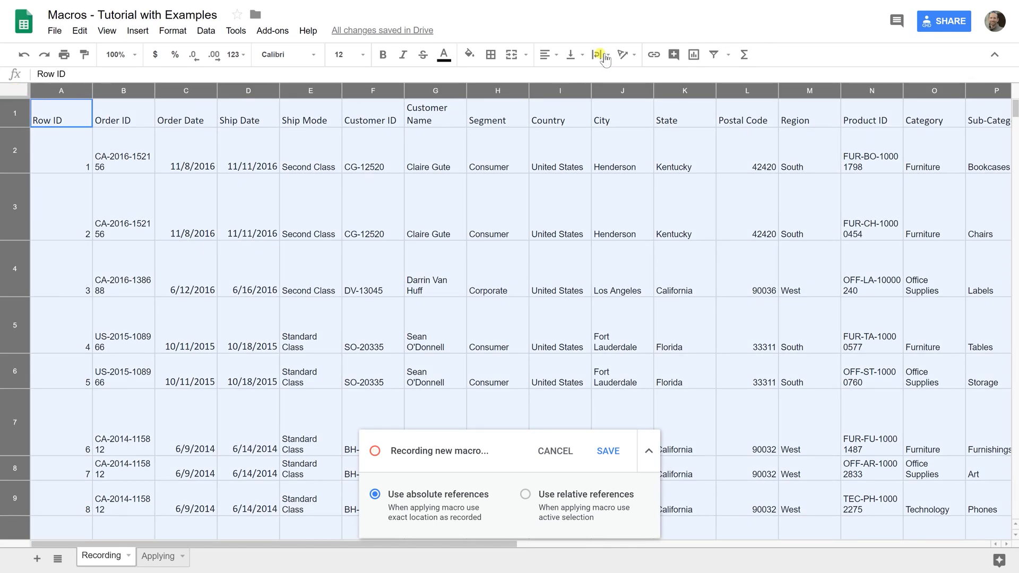
pyautogui.click(604, 56)
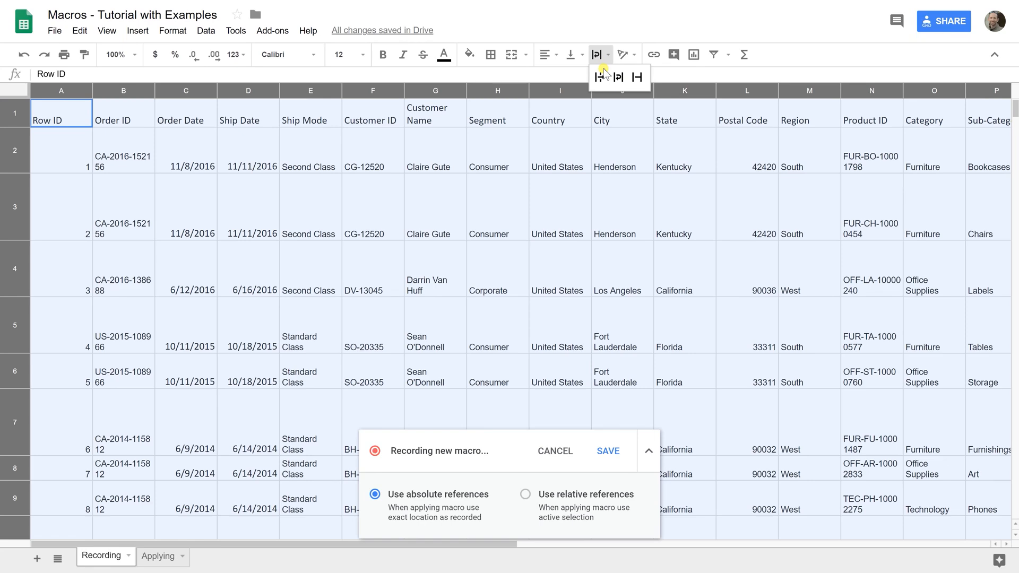
pyautogui.click(599, 77)
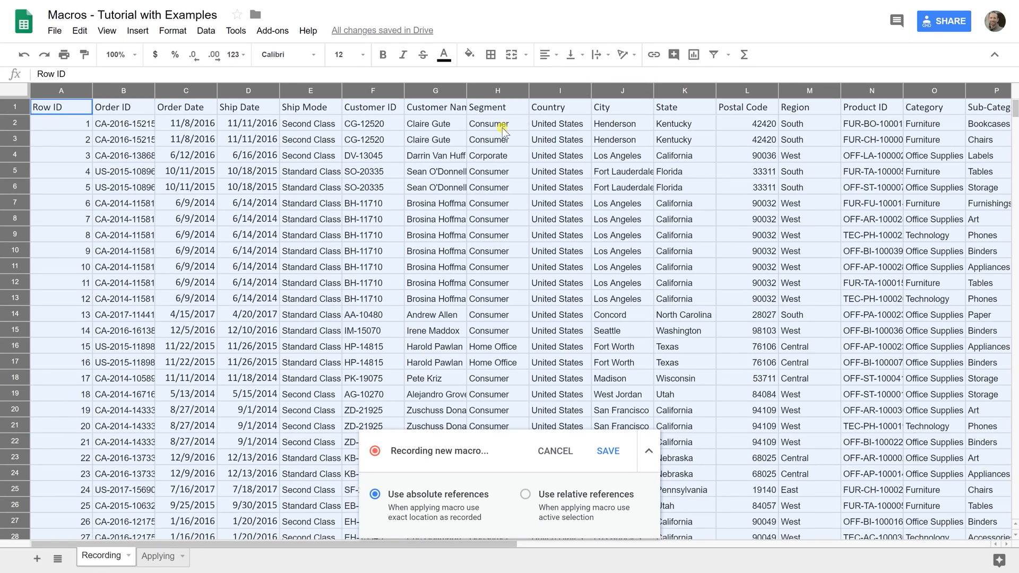
pyautogui.click(499, 127)
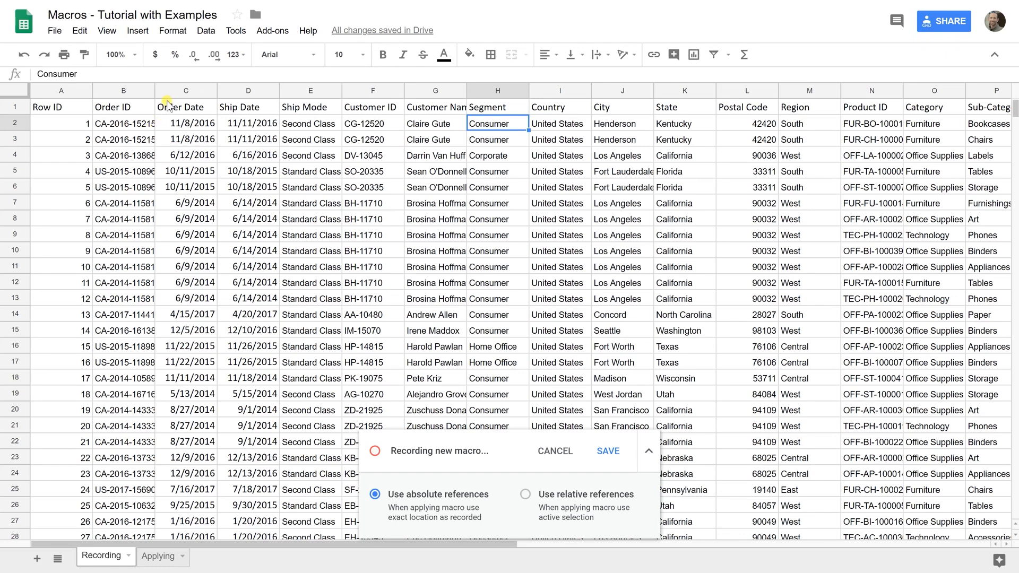
pyautogui.click(13, 92)
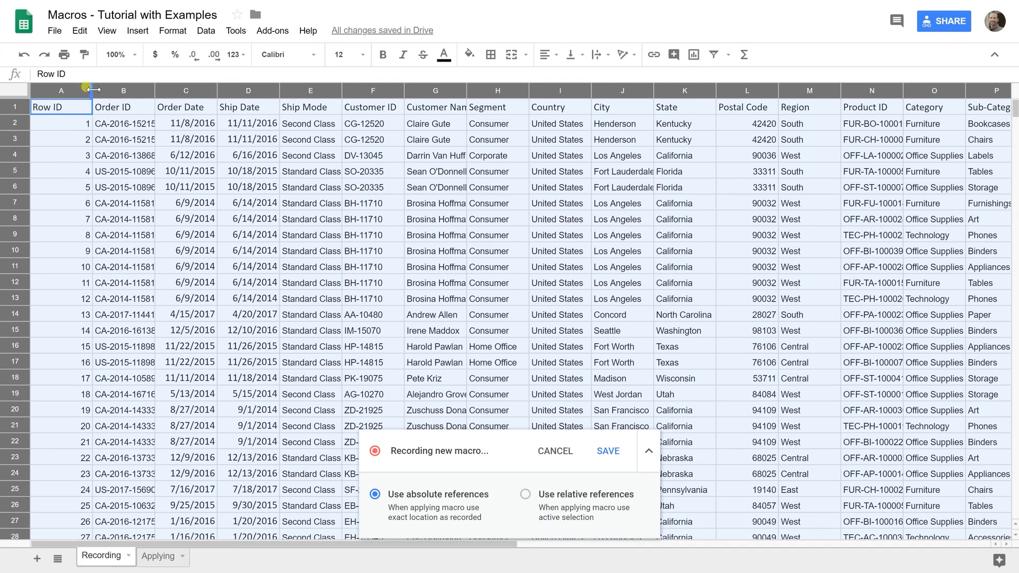
pyautogui.doubleClick(93, 89)
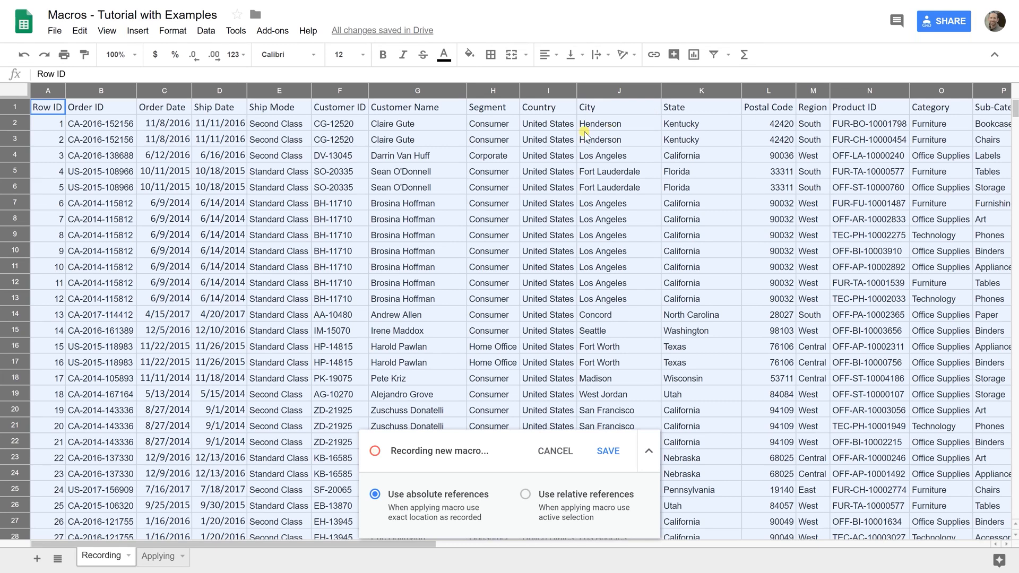
# Apply alternating colors with the pink formatting style and a header row to the whole sheet.
pyautogui.click(176, 32)
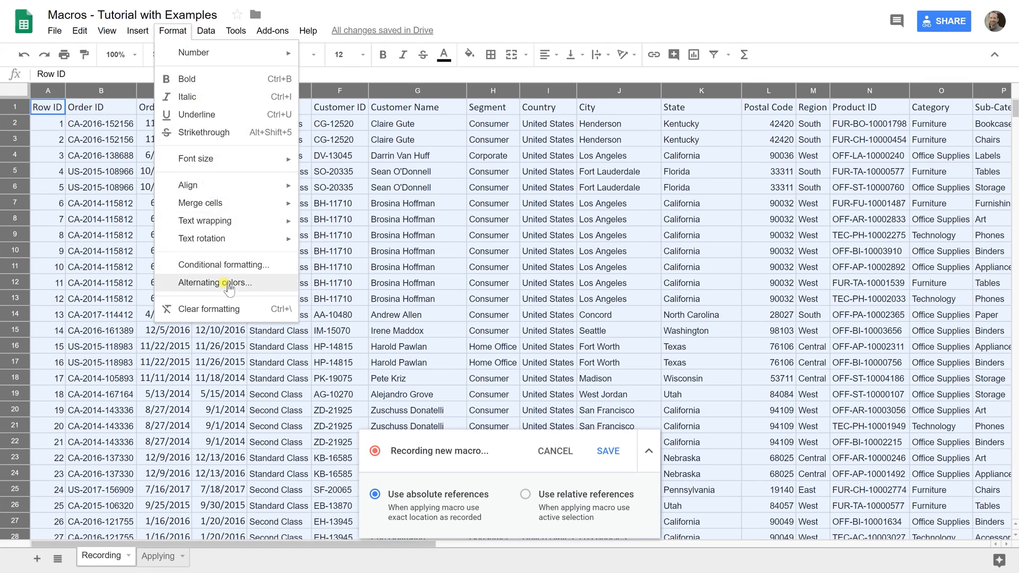
pyautogui.click(229, 284)
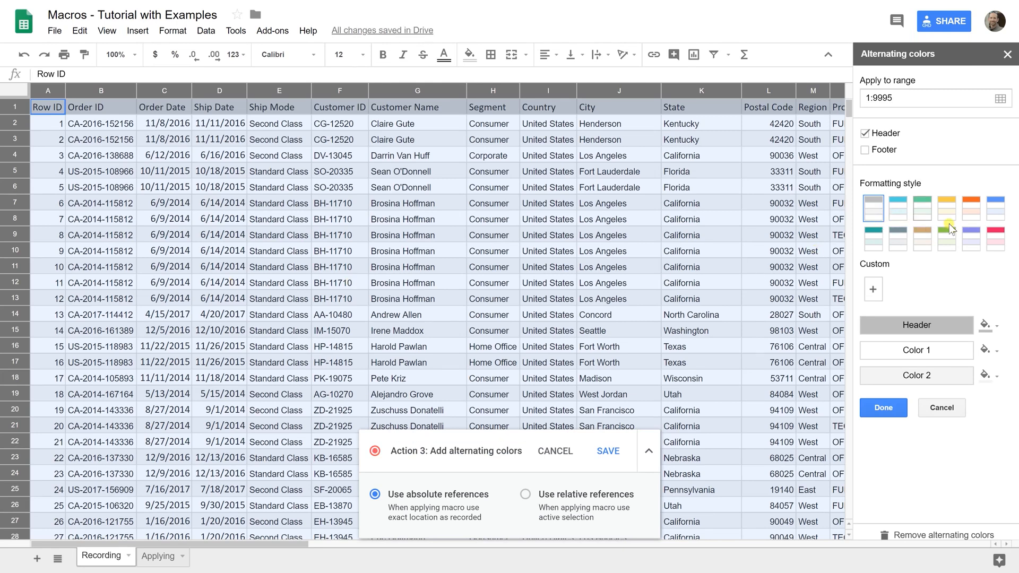
pyautogui.click(1004, 242)
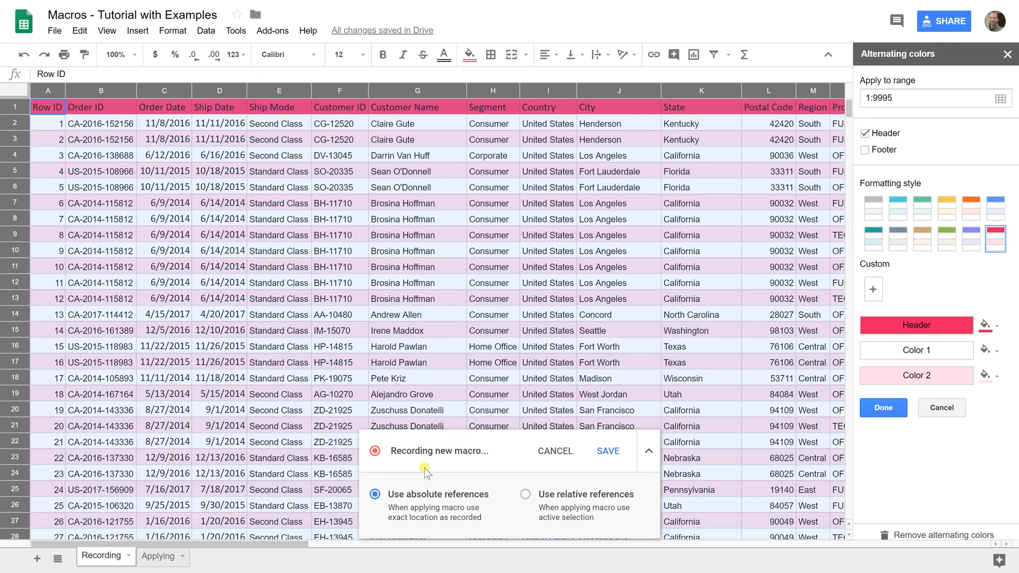
pyautogui.click(883, 408)
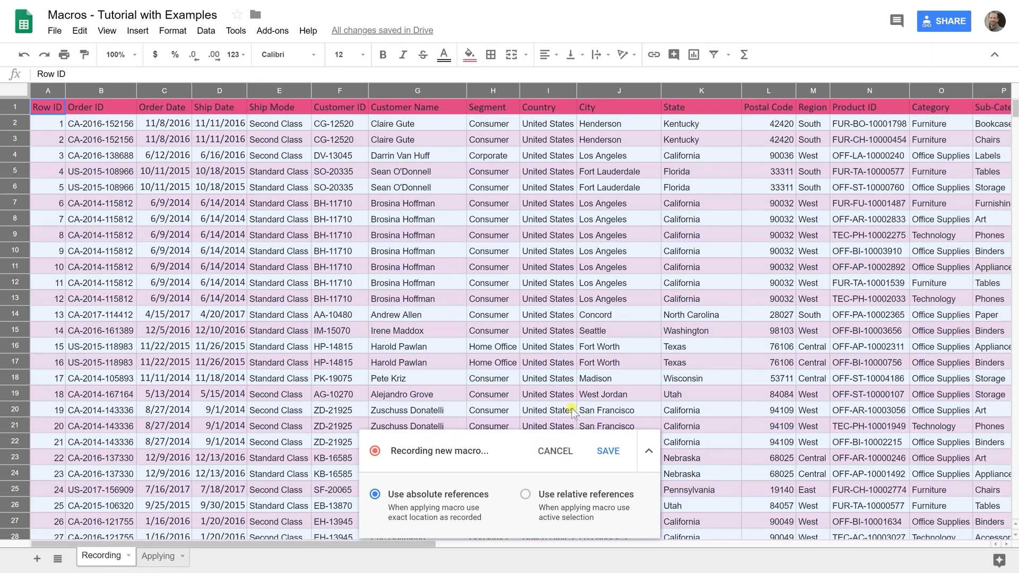
# Save the recorded macro as "Looks good" with shortcut number 1 and clear the whole-sheet selection.
pyautogui.click(609, 451)
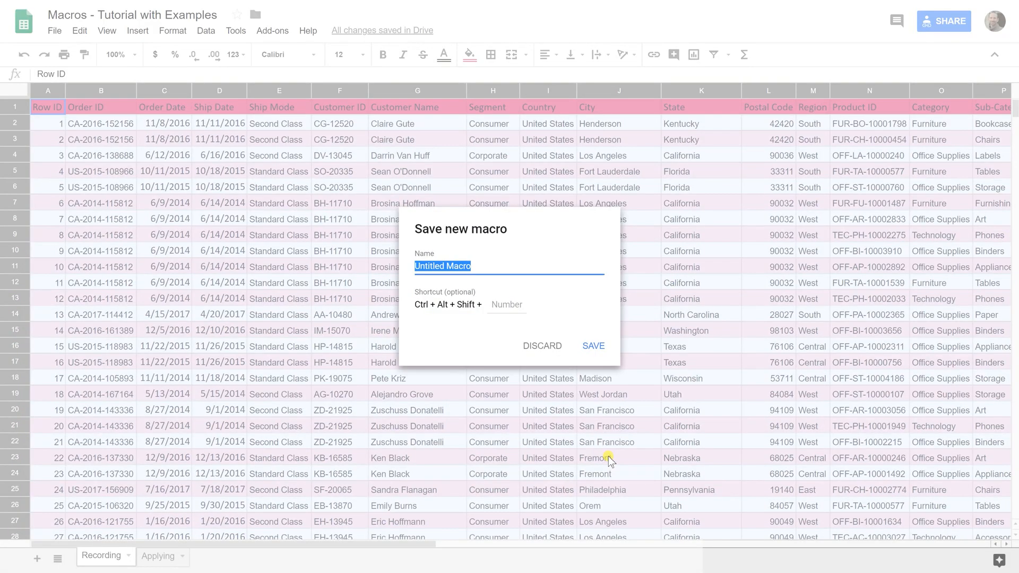
pyautogui.write('Looks good')
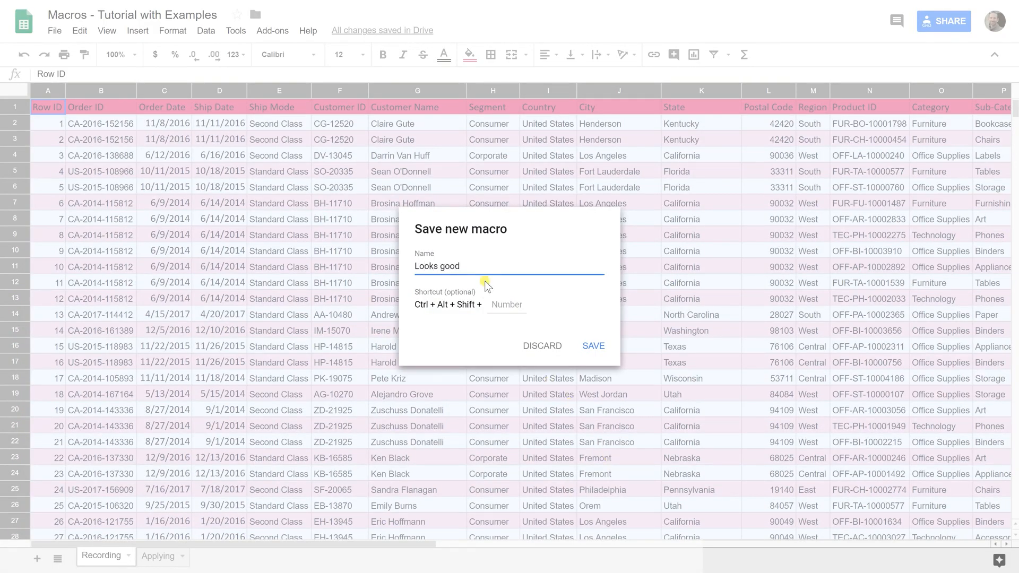
pyautogui.click(494, 306)
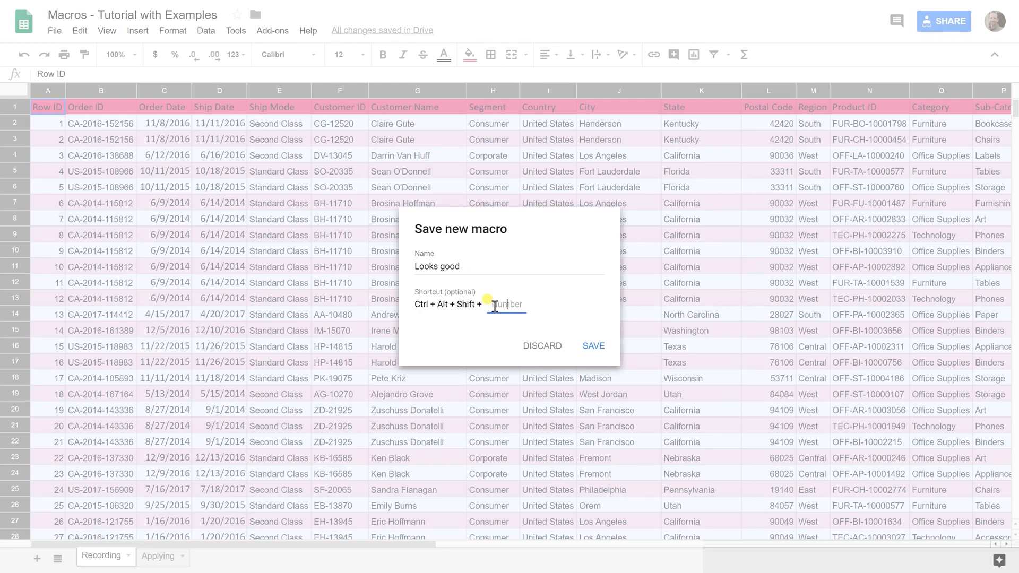
pyautogui.write('1')
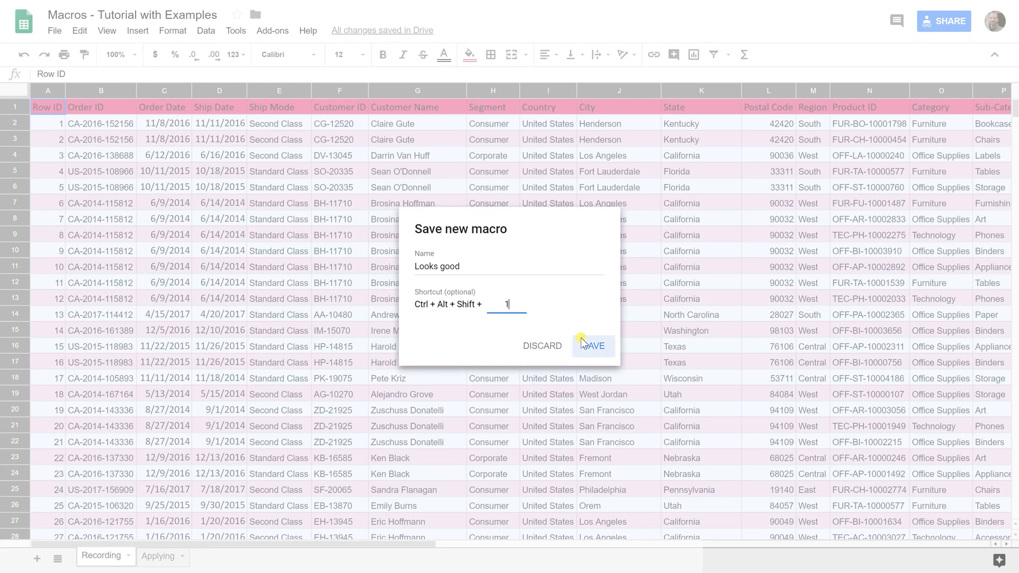
pyautogui.click(593, 346)
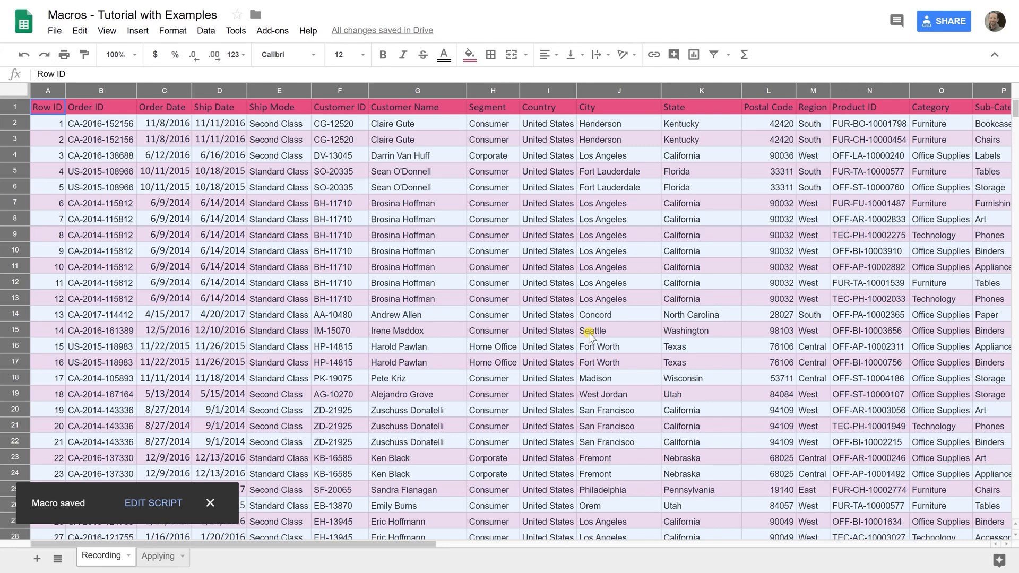
pyautogui.click(350, 140)
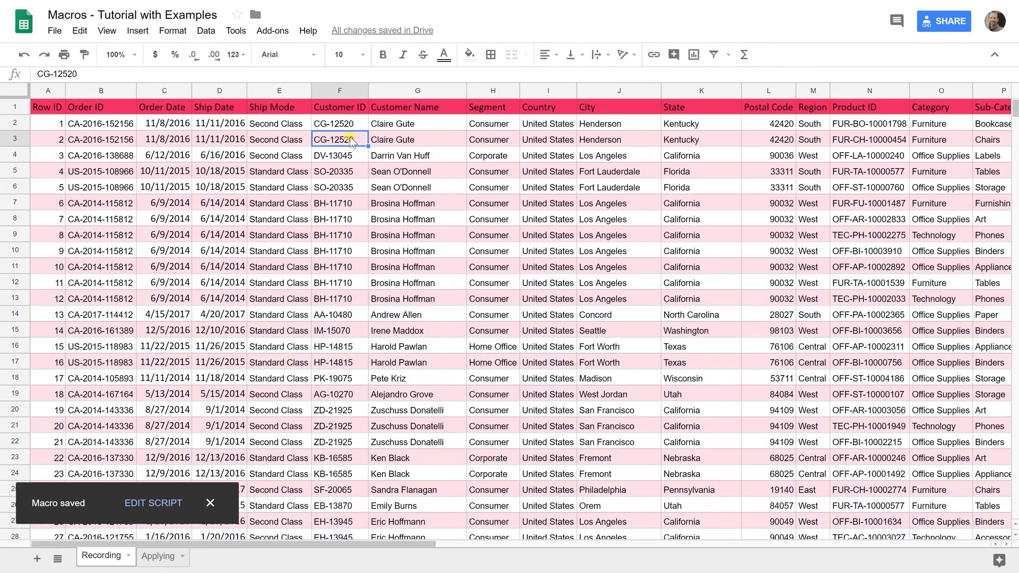
# Start recording a second macro and insert an empty column directly before the Order Date column.
pyautogui.click(236, 30)
pyautogui.moveTo(283, 106)
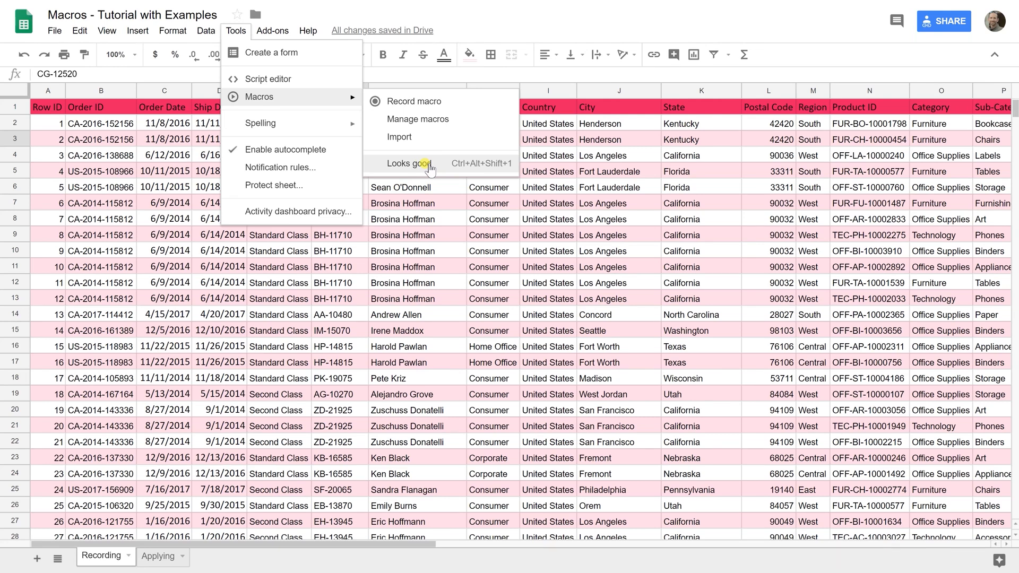
pyautogui.click(437, 104)
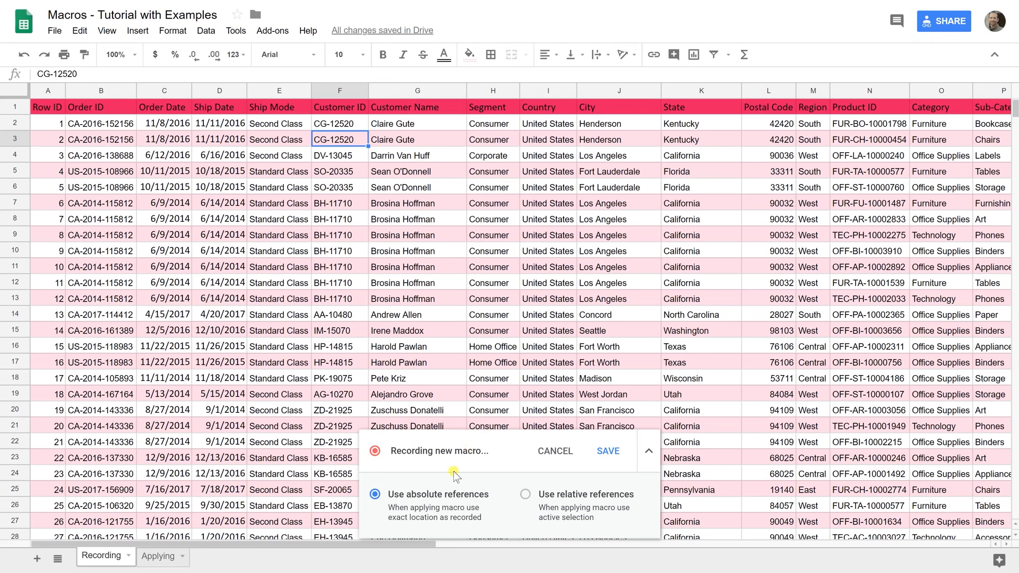
pyautogui.rightClick(161, 93)
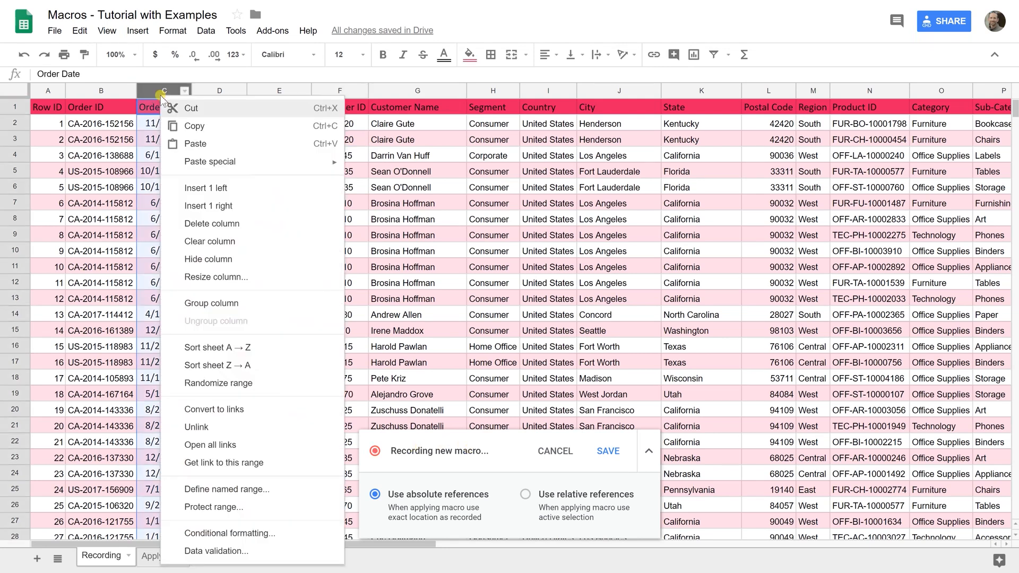
pyautogui.click(182, 190)
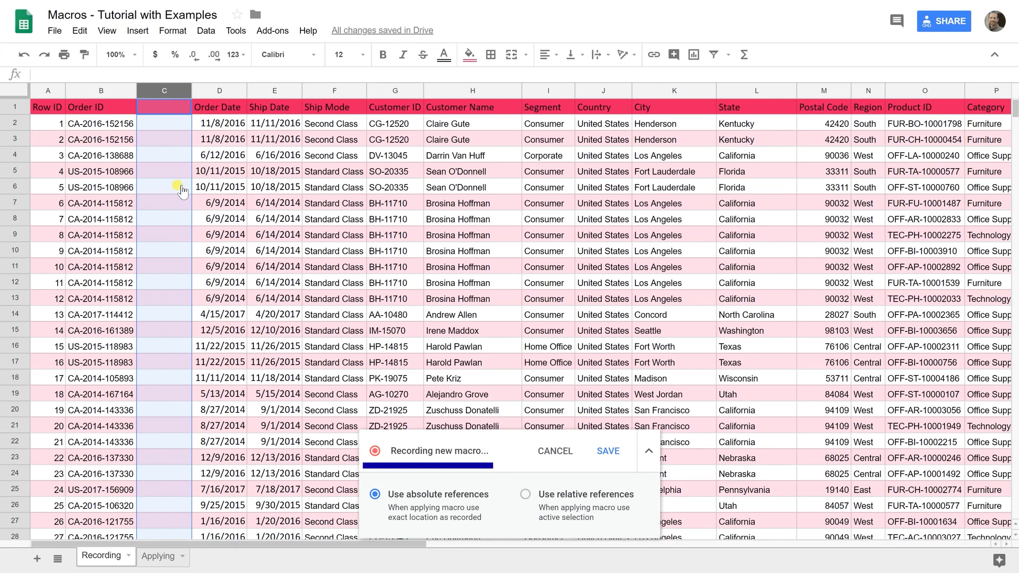
# Enter "TM" as the header of the empty column before Order Date.
pyautogui.click(167, 108)
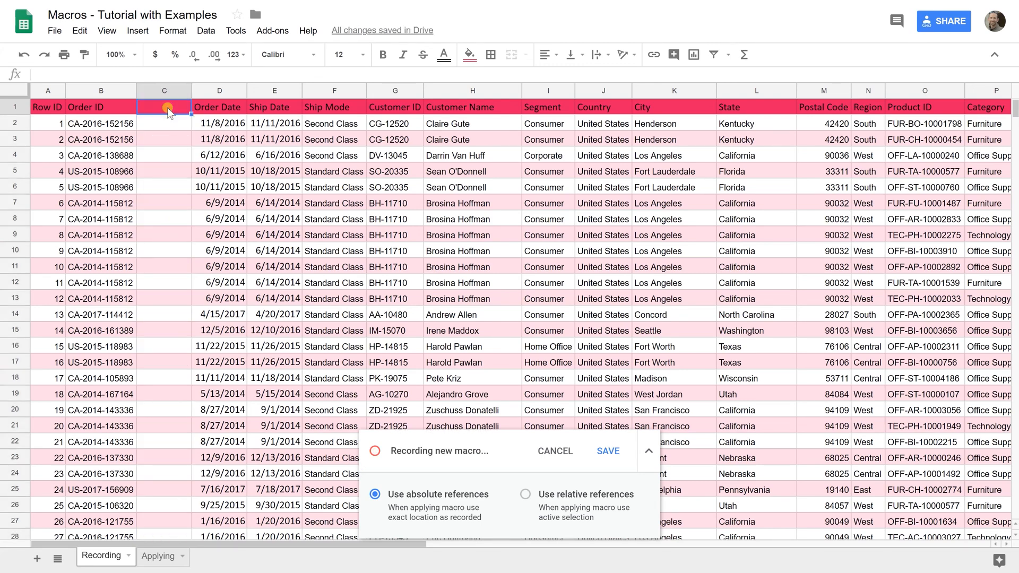
pyautogui.write('TM')
pyautogui.press('Return')
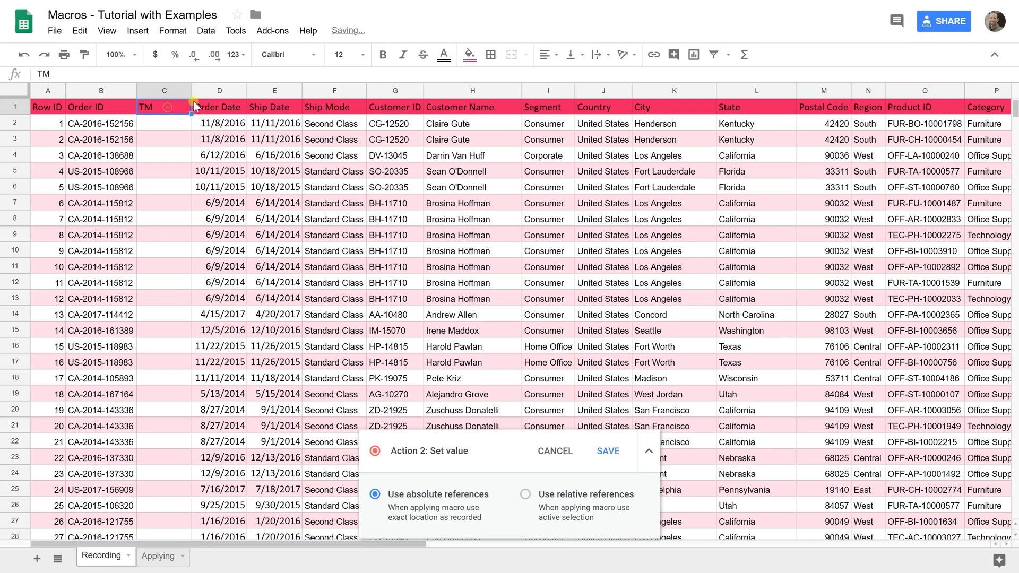
# Center the TM header in its cell and set its text color to white.
pyautogui.click(546, 54)
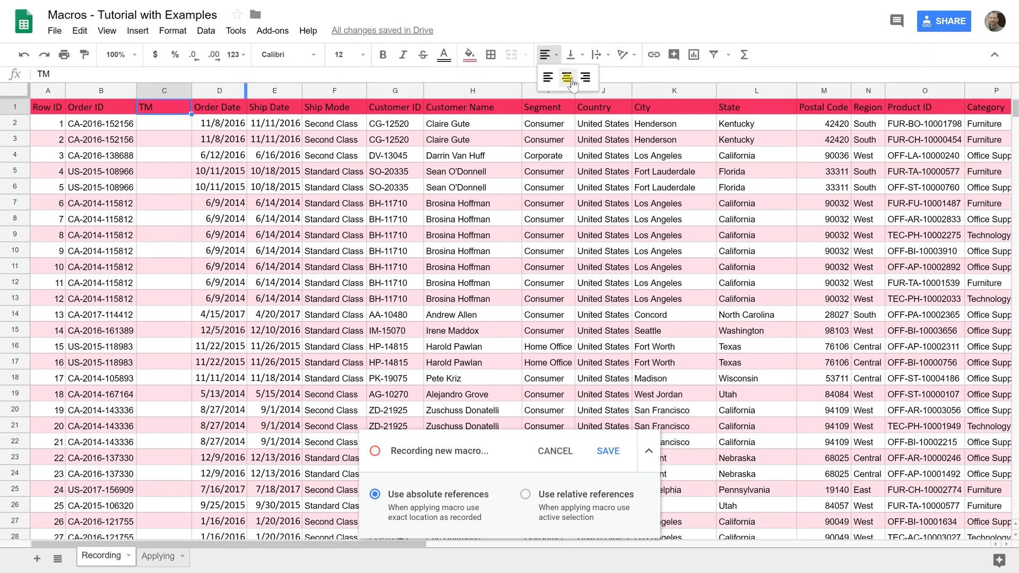
pyautogui.click(567, 77)
pyautogui.click(444, 54)
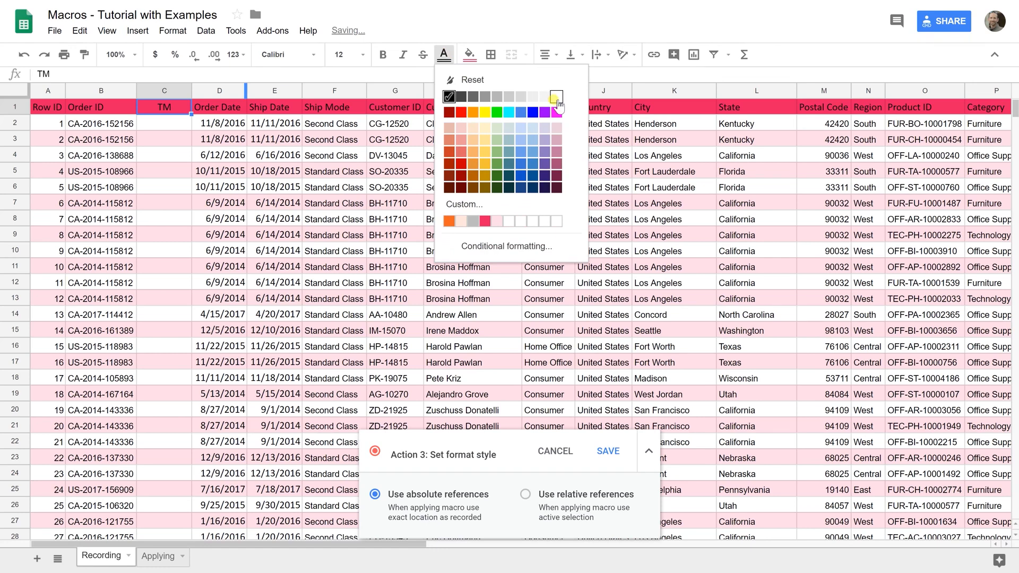
pyautogui.click(556, 98)
pyautogui.click(163, 125)
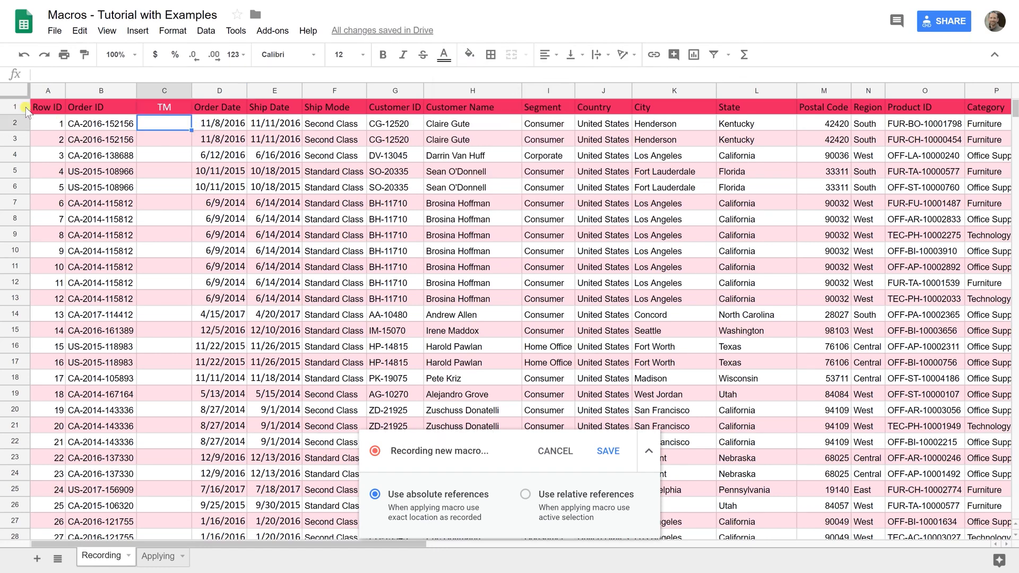
# Freeze the header row and the Row ID column of the Recording sheet.
pyautogui.click(47, 108)
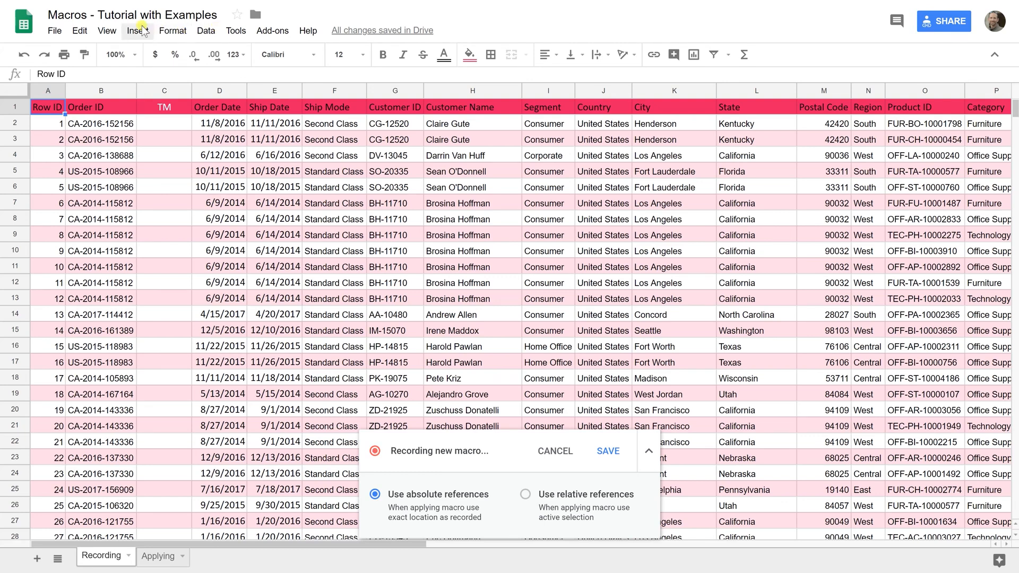
pyautogui.click(107, 30)
pyautogui.moveTo(176, 52)
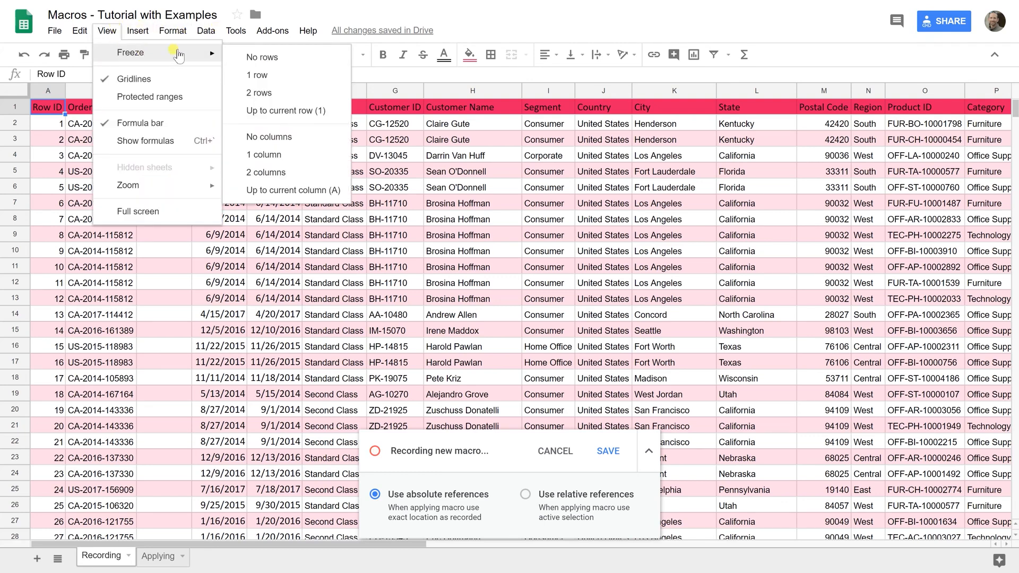
pyautogui.click(260, 76)
pyautogui.click(107, 30)
pyautogui.moveTo(224, 62)
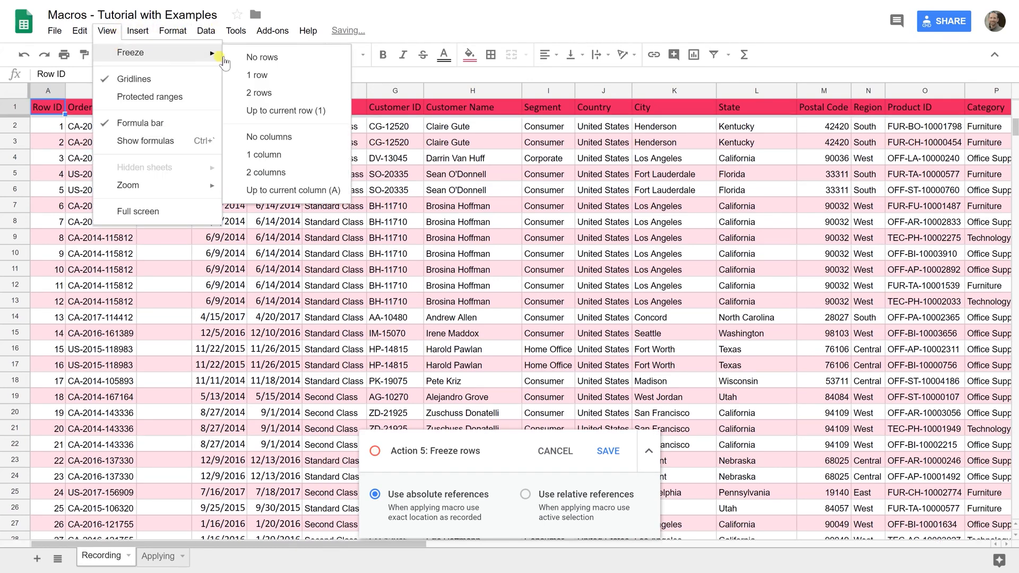
pyautogui.click(260, 154)
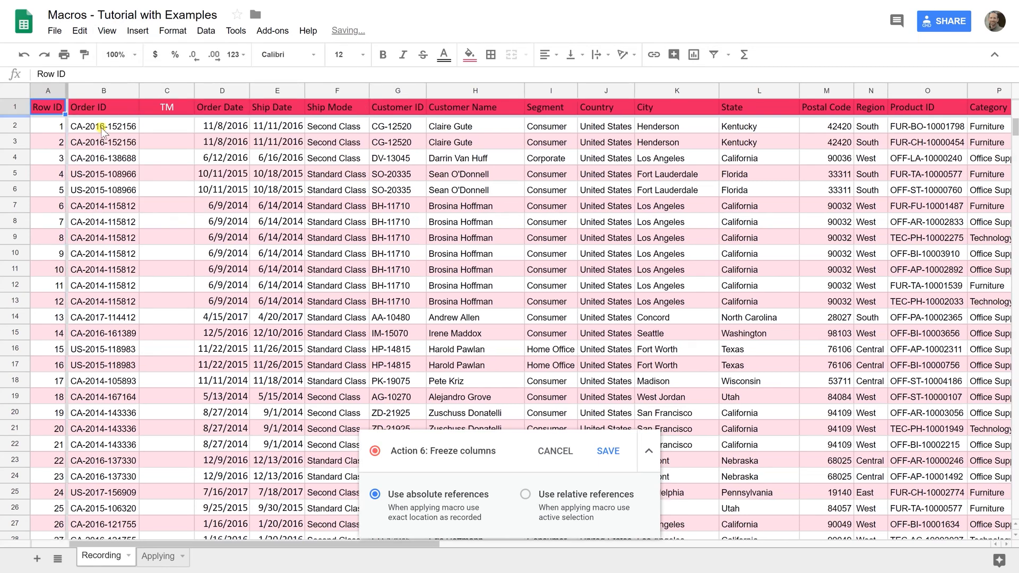
# Examine how the frozen header row and Row ID column behave while moving across to the Sales column and down to row 36.
pyautogui.click(103, 129)
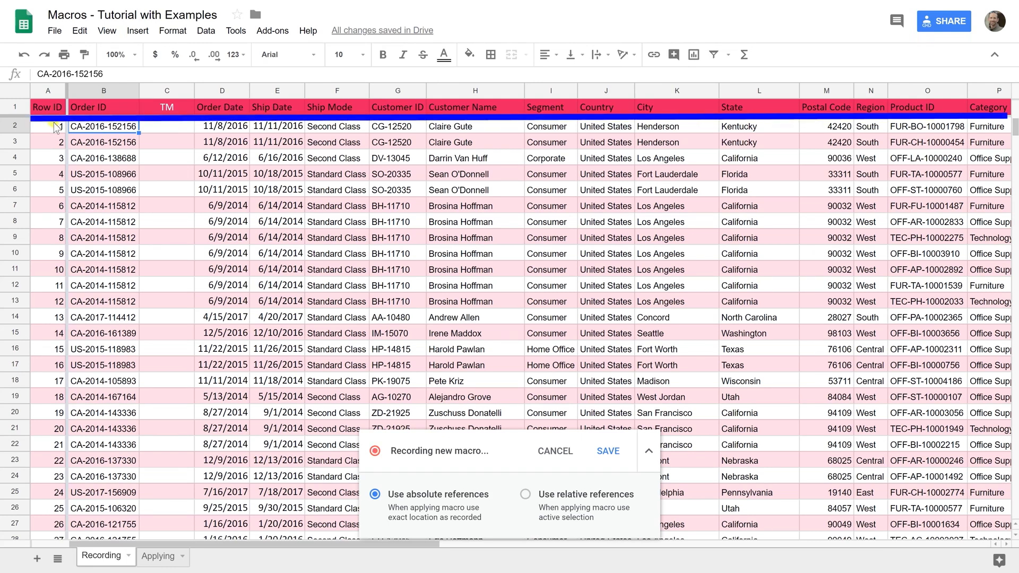
pyautogui.click(102, 144)
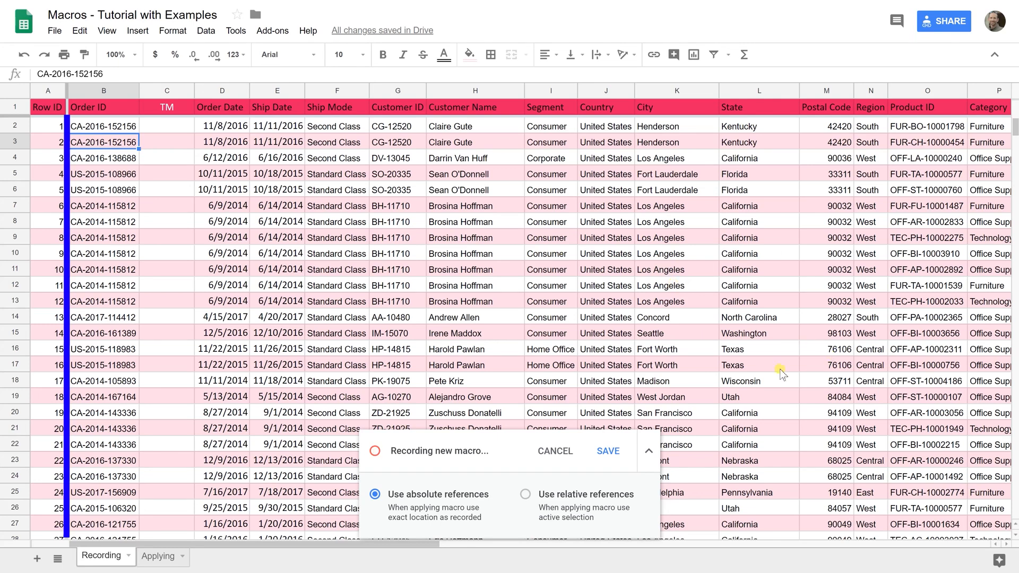
pyautogui.click(958, 510)
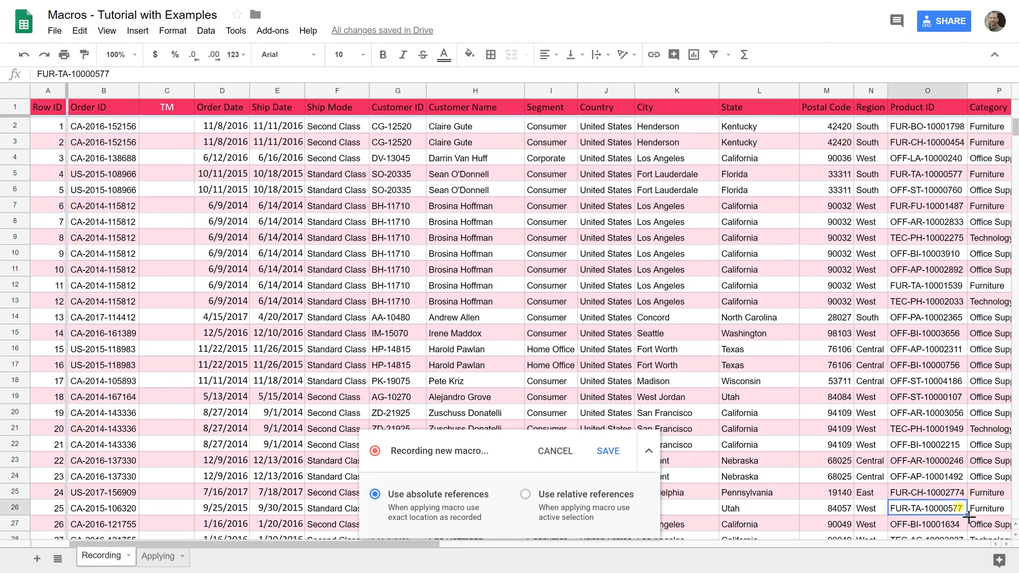
pyautogui.press('Right')
pyautogui.press('Right')
pyautogui.press('Right')
pyautogui.press('Right')
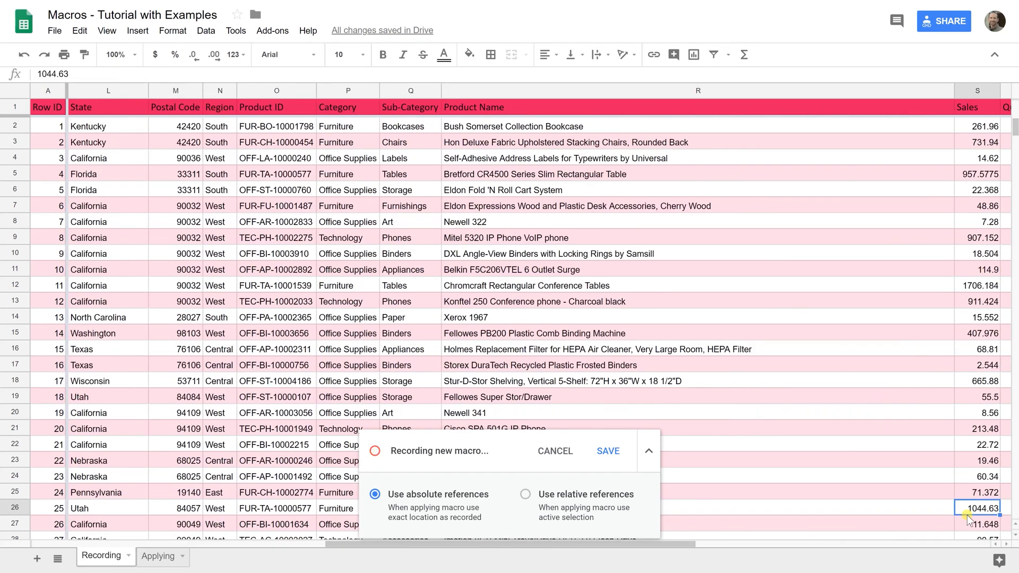
pyautogui.press('Down')
pyautogui.press('Down')
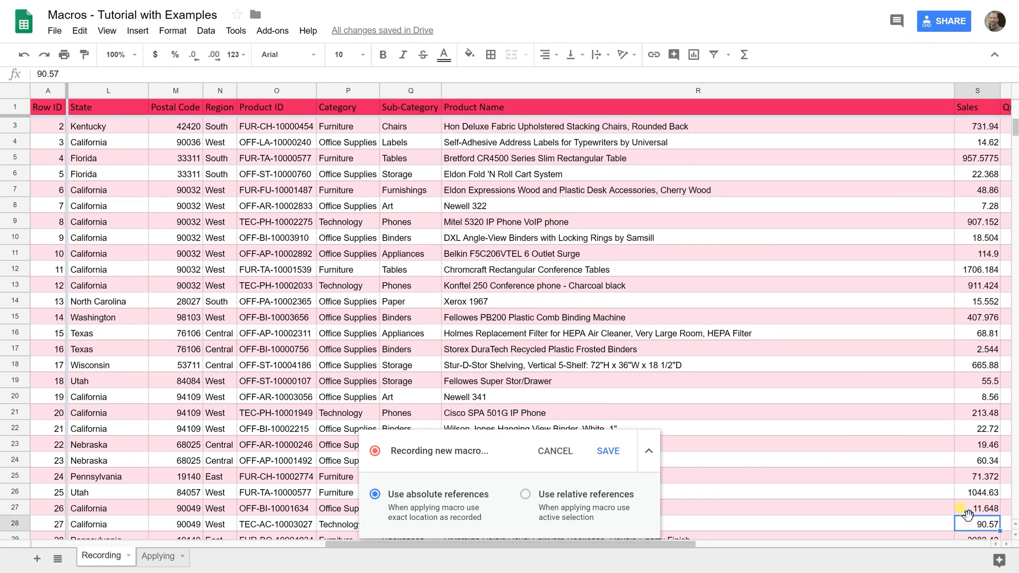
pyautogui.press('Down')
pyautogui.press('Down')
pyautogui.press('Down')
pyautogui.press('Down')
pyautogui.press('Down')
pyautogui.press('Down')
pyautogui.press('Down')
pyautogui.press('Down')
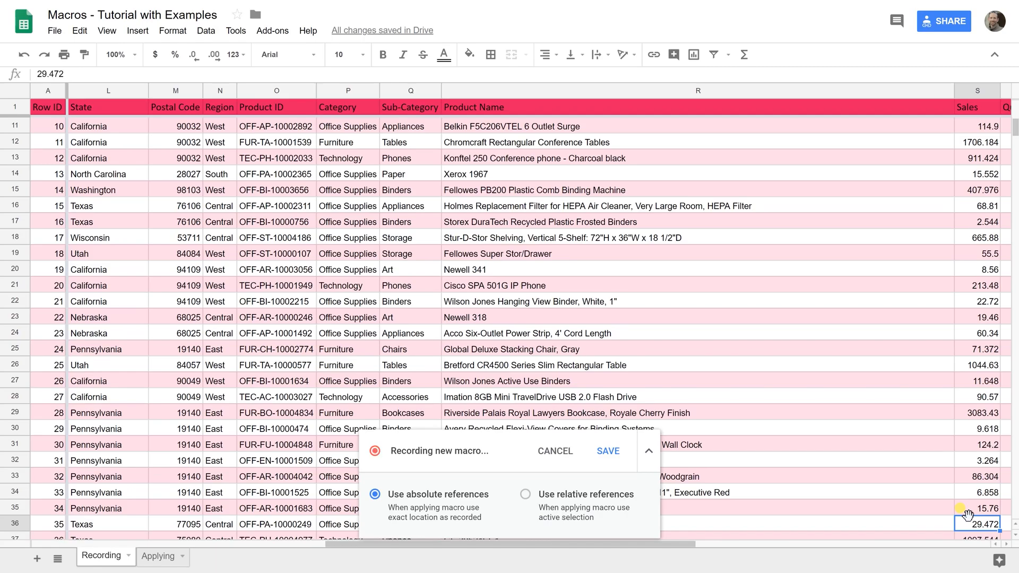
# Save the recorded macro as "Works well" with shortcut number 2.
pyautogui.click(608, 450)
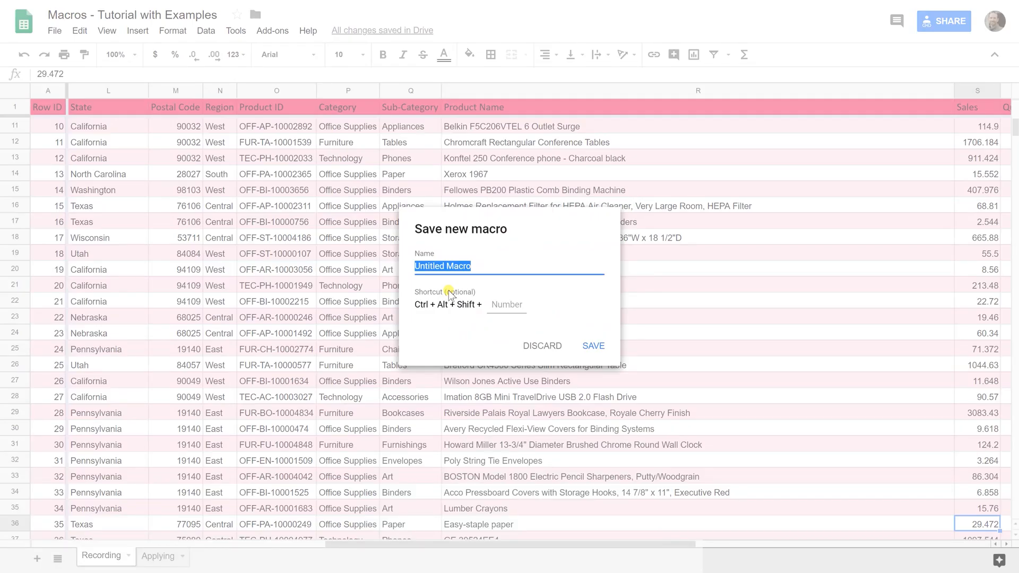
pyautogui.write('Works well')
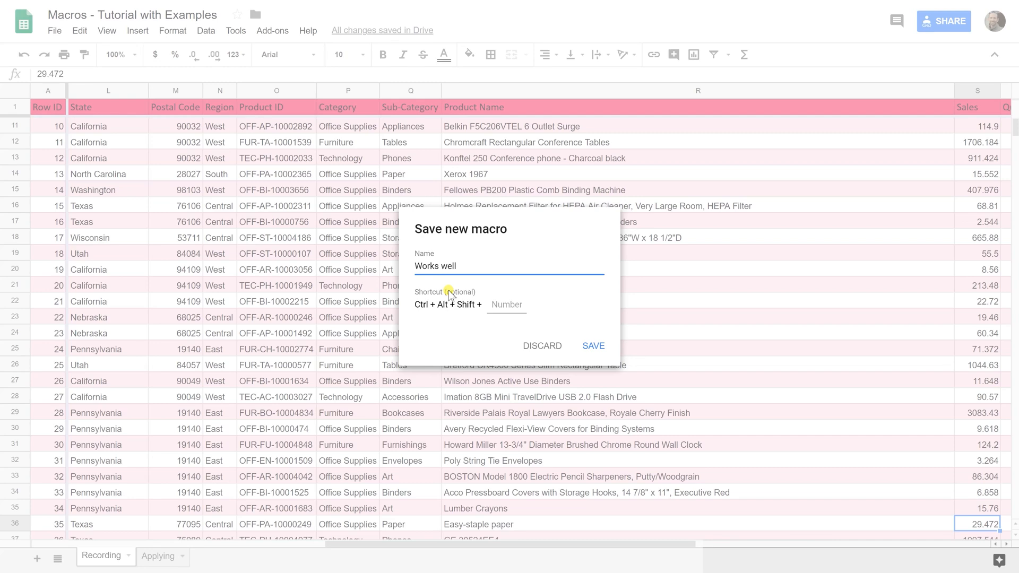
pyautogui.click(500, 303)
pyautogui.write('1')
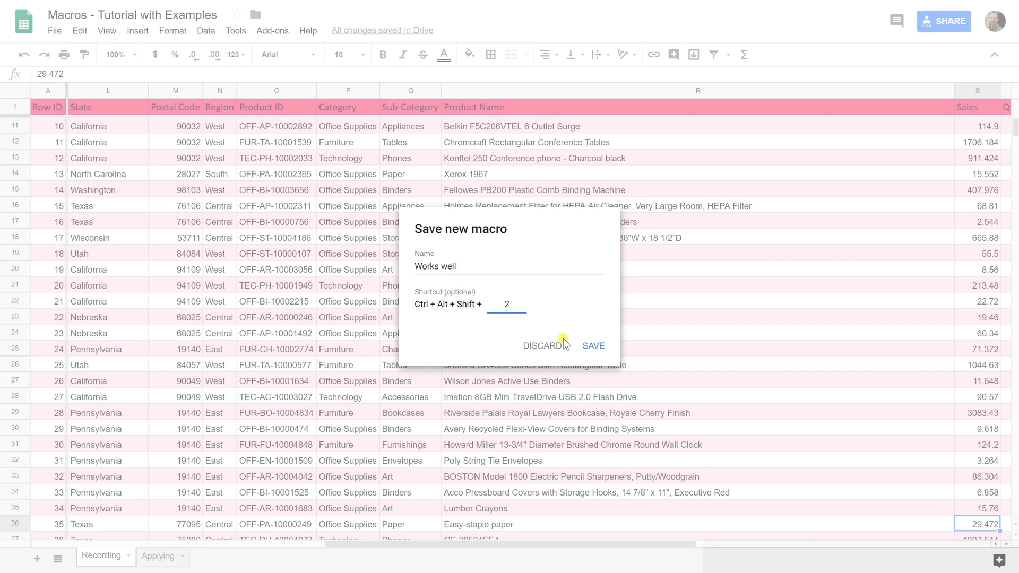
pyautogui.click(594, 345)
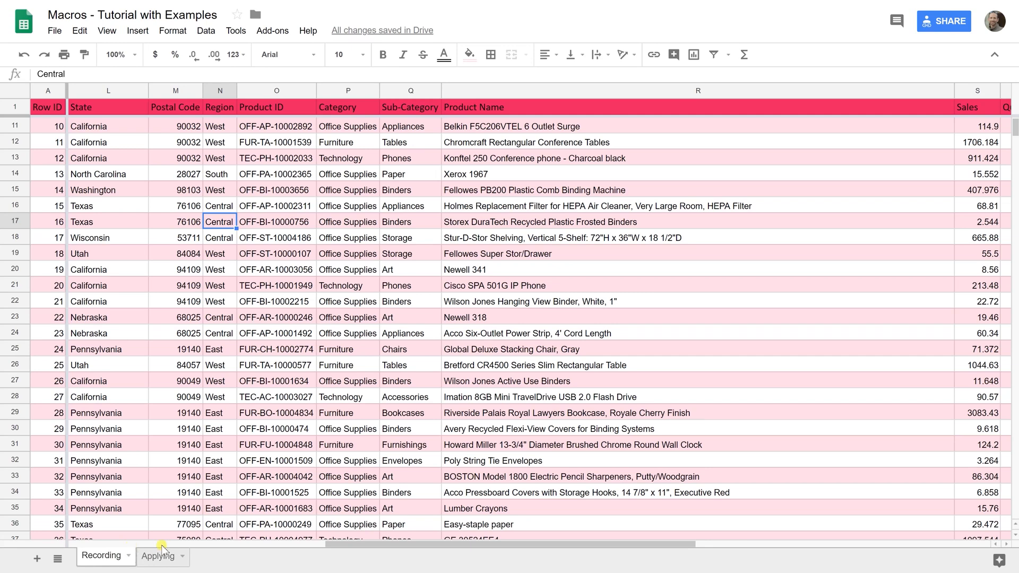
# Switch to the Applying sheet and run the "Looks good" macro on it.
pyautogui.doubleClick(169, 559)
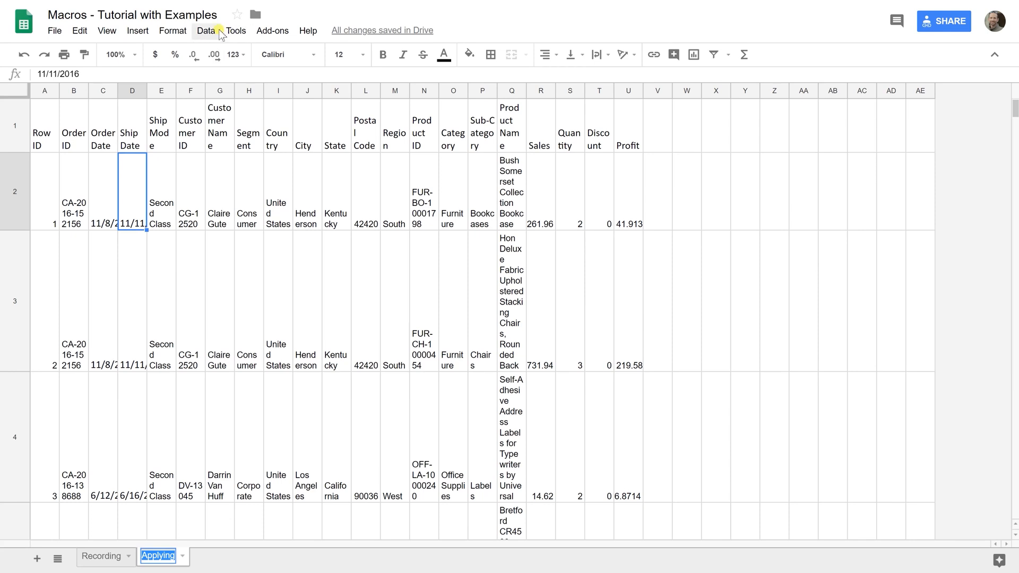
pyautogui.click(235, 32)
pyautogui.moveTo(336, 99)
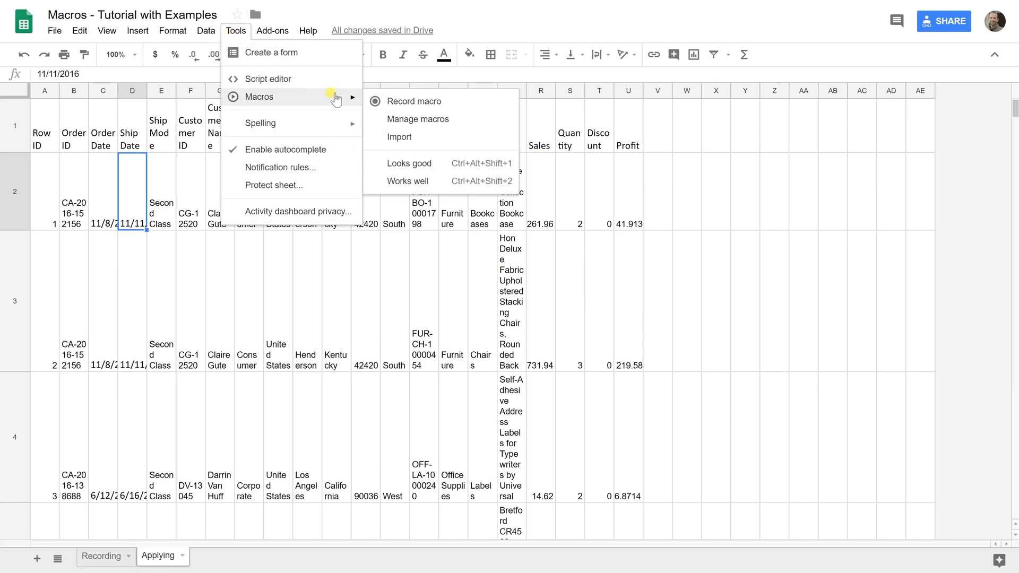
pyautogui.click(431, 168)
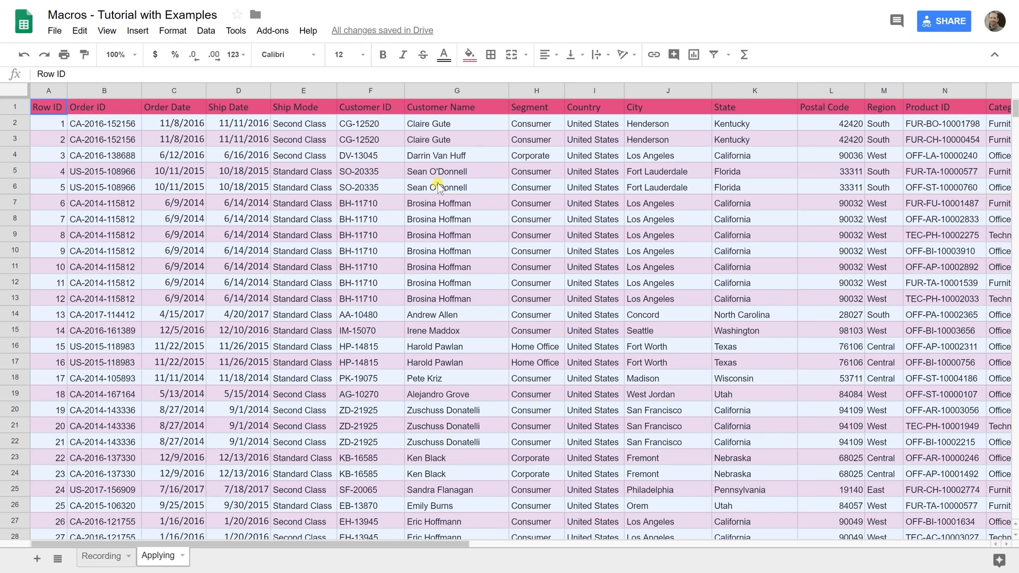
# Check the Applying sheet's formatting down to the last data row and run the "Works well" macro on the sheet.
pyautogui.click(438, 187)
pyautogui.hotkey('ctrl', 'Down')
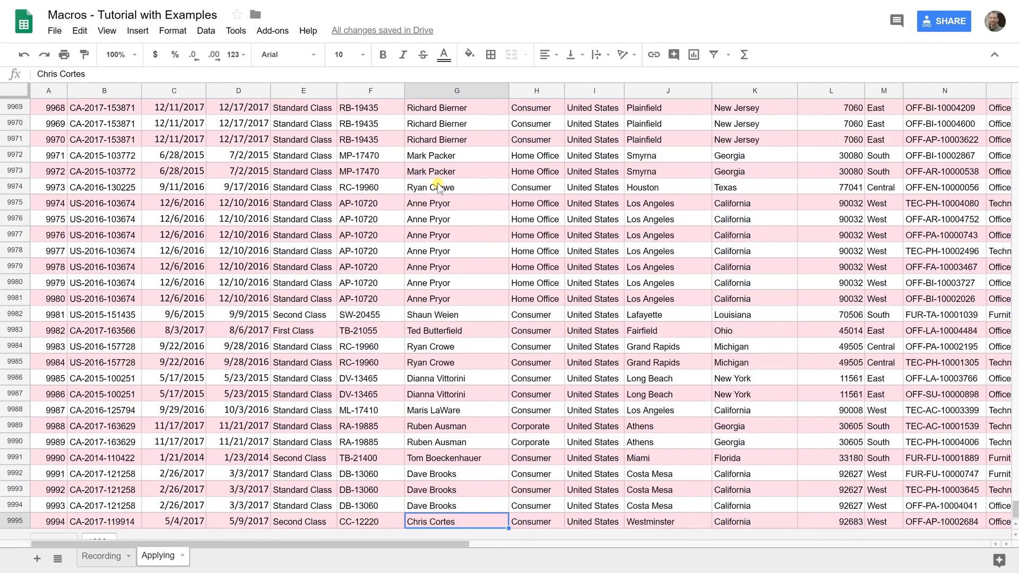
pyautogui.hotkey('ctrl', 'Up')
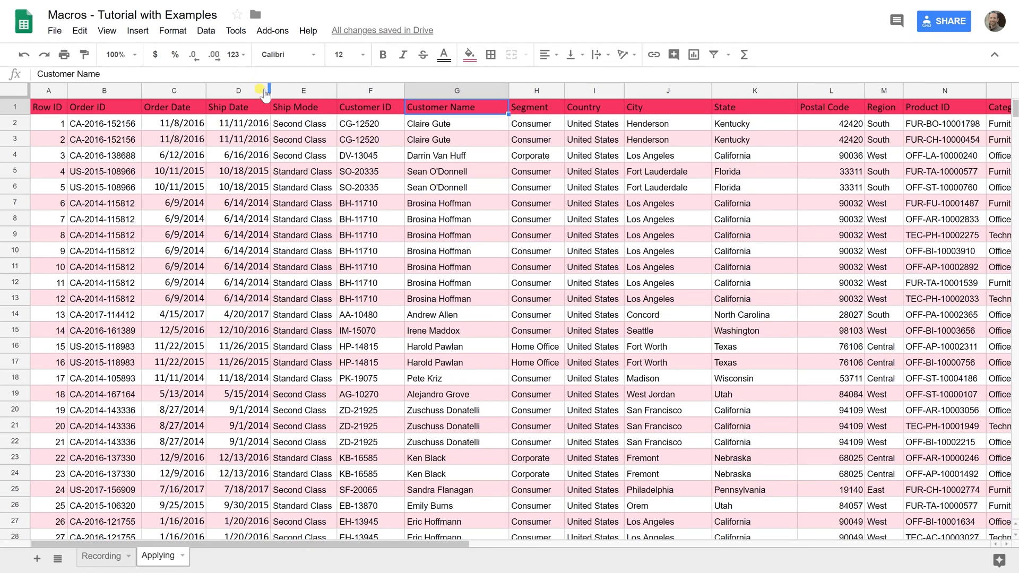
pyautogui.click(233, 37)
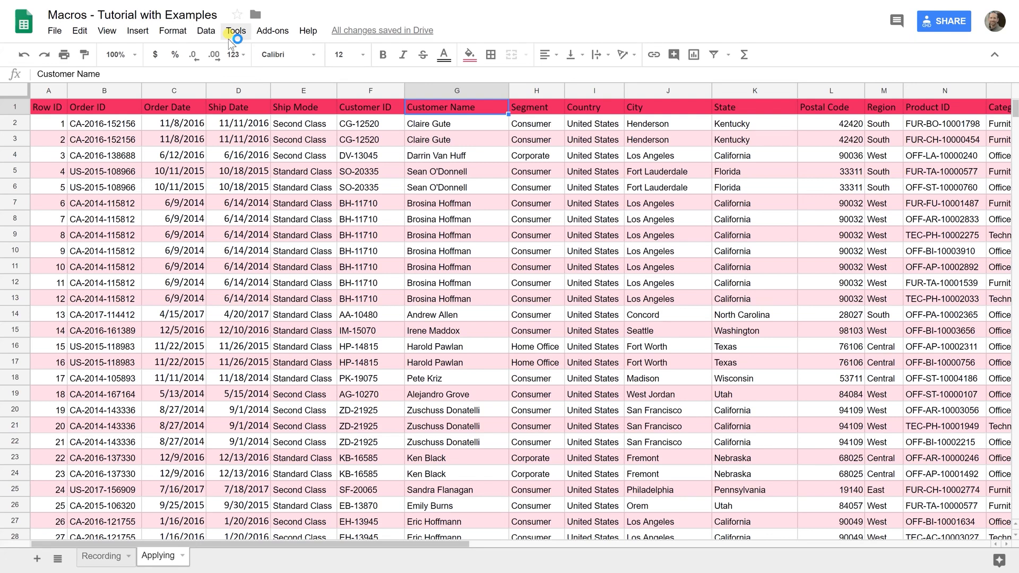
pyautogui.hotkey('ctrl', 'alt', 'shift', '2')
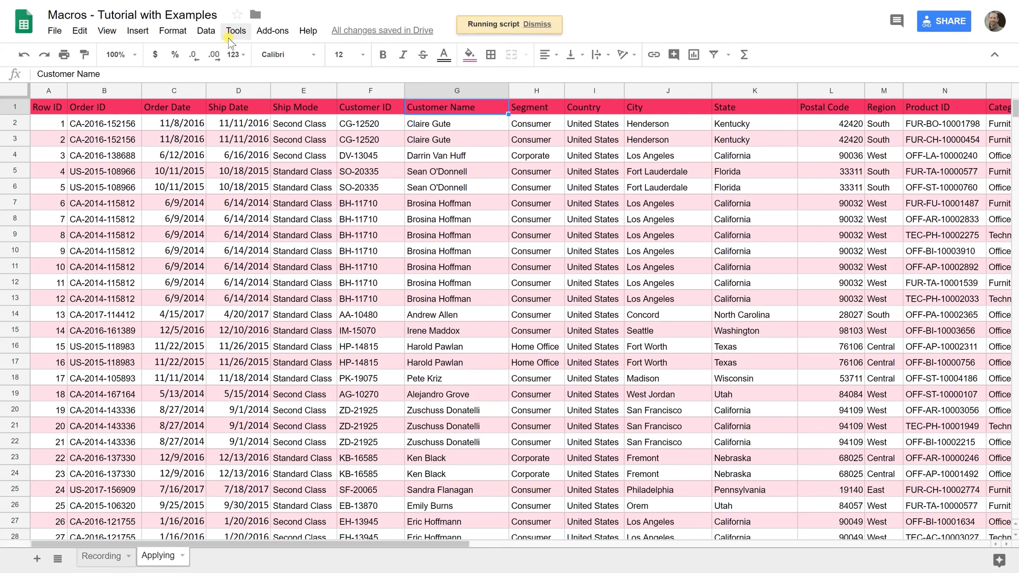